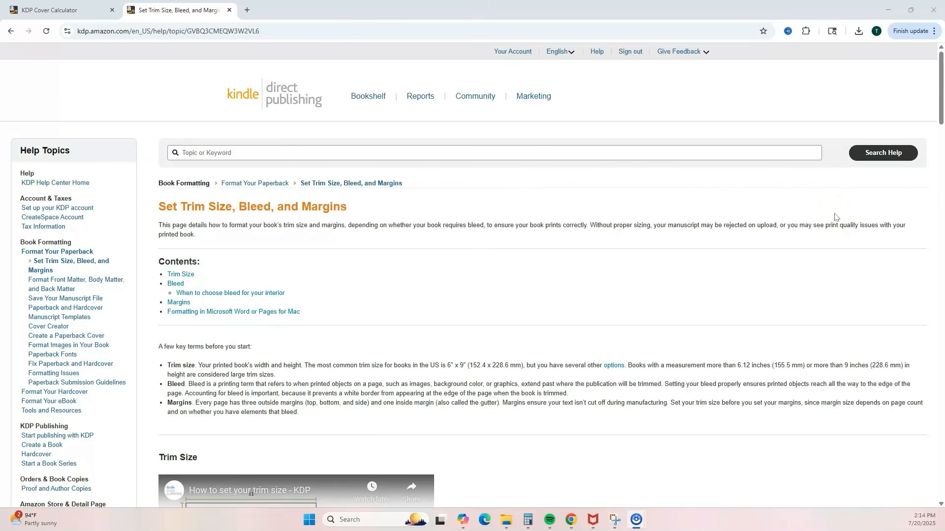
- Look up the page size with bleed for a 6" x 9" book in the bleed examples table and highlight it
{"action": "scroll", "coordinate": [834, 217], "scroll_direction": "down", "scroll_amount": 5}
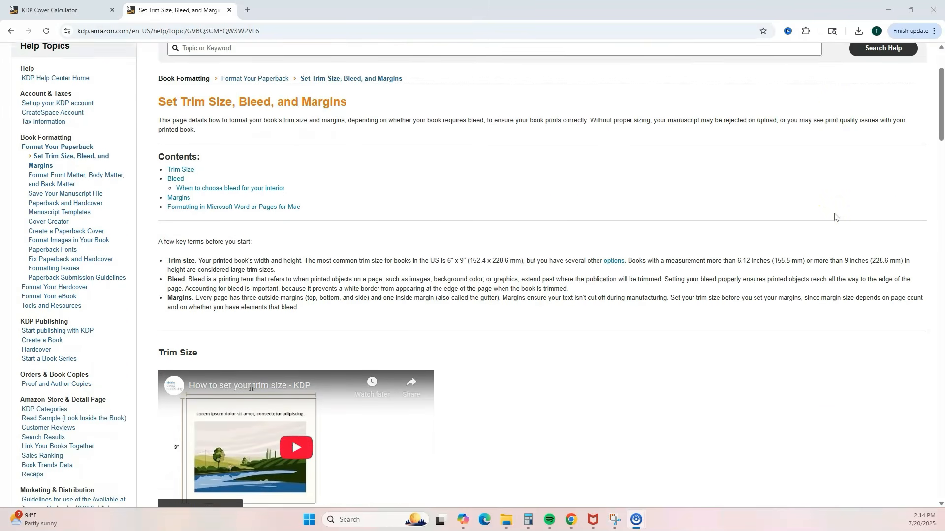
{"action": "scroll", "coordinate": [835, 217], "scroll_direction": "down", "scroll_amount": 2}
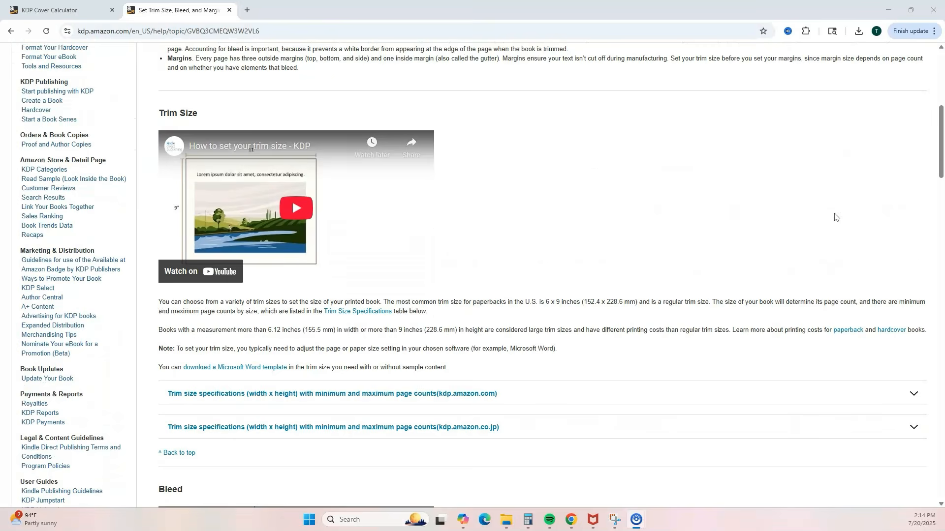
{"action": "scroll", "coordinate": [835, 217], "scroll_direction": "down", "scroll_amount": 2}
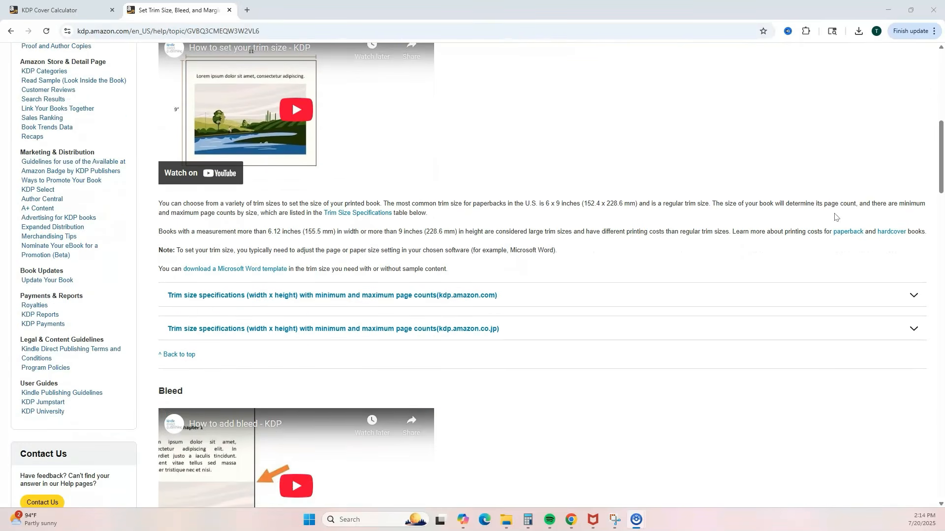
{"action": "scroll", "coordinate": [834, 217], "scroll_direction": "down", "scroll_amount": 2}
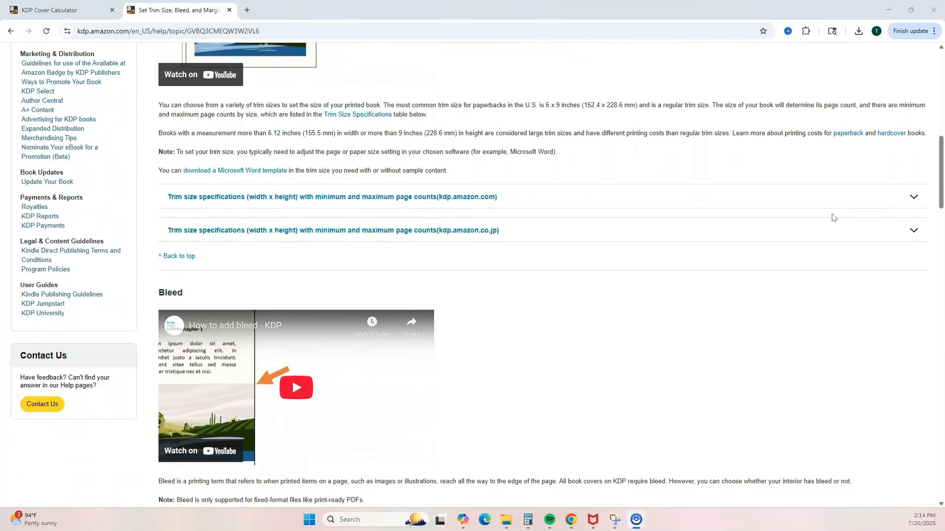
{"action": "scroll", "coordinate": [831, 217], "scroll_direction": "down", "scroll_amount": 4}
{"action": "scroll", "coordinate": [832, 217], "scroll_direction": "down", "scroll_amount": 3}
{"action": "left_click", "coordinate": [697, 176]}
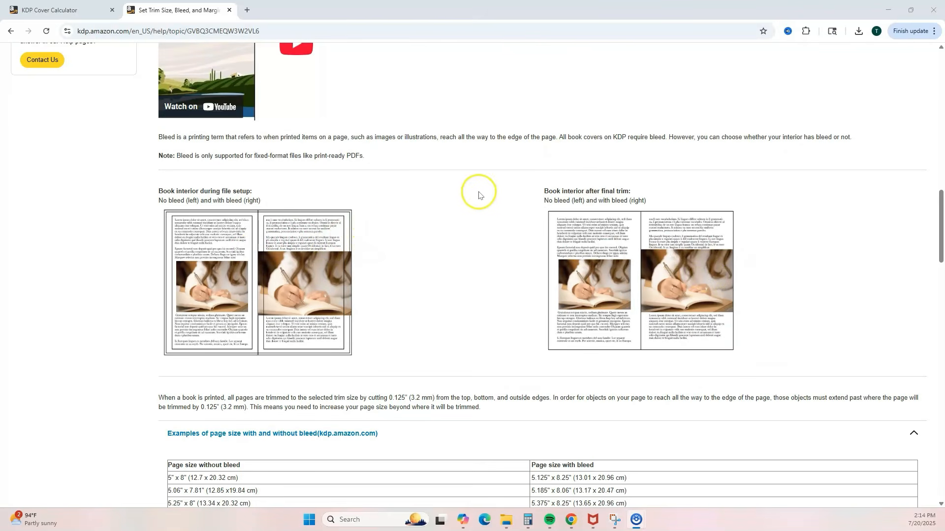
{"action": "scroll", "coordinate": [509, 240], "scroll_direction": "down", "scroll_amount": 2}
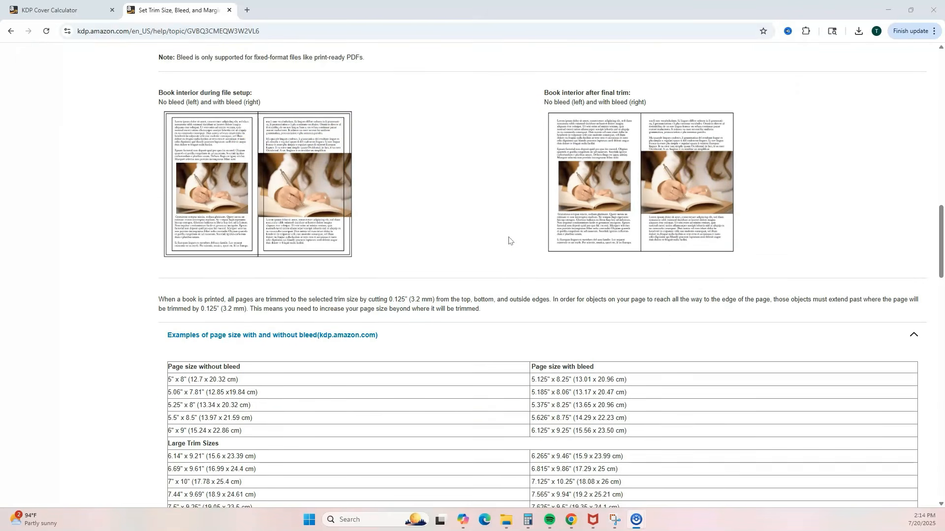
{"action": "scroll", "coordinate": [509, 239], "scroll_direction": "down", "scroll_amount": 2}
{"action": "scroll", "coordinate": [508, 239], "scroll_direction": "down", "scroll_amount": 1}
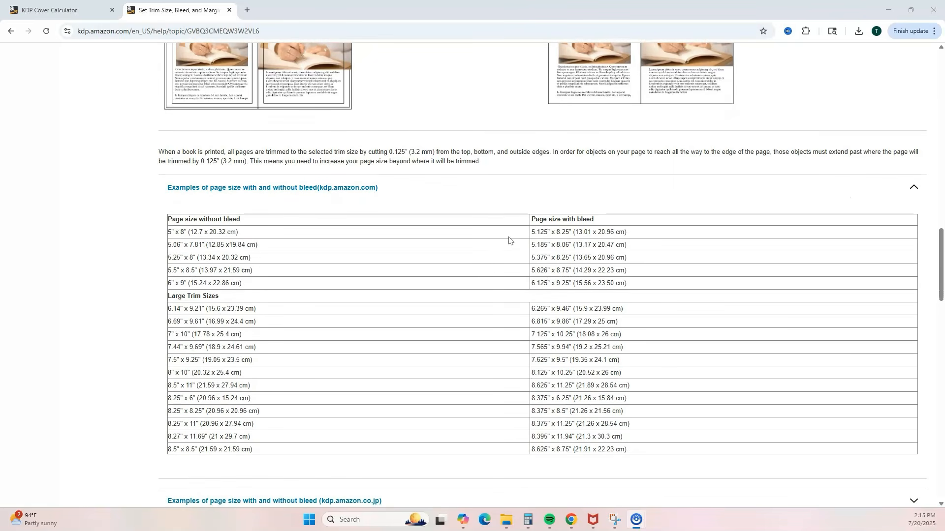
{"action": "left_click", "coordinate": [571, 283]}
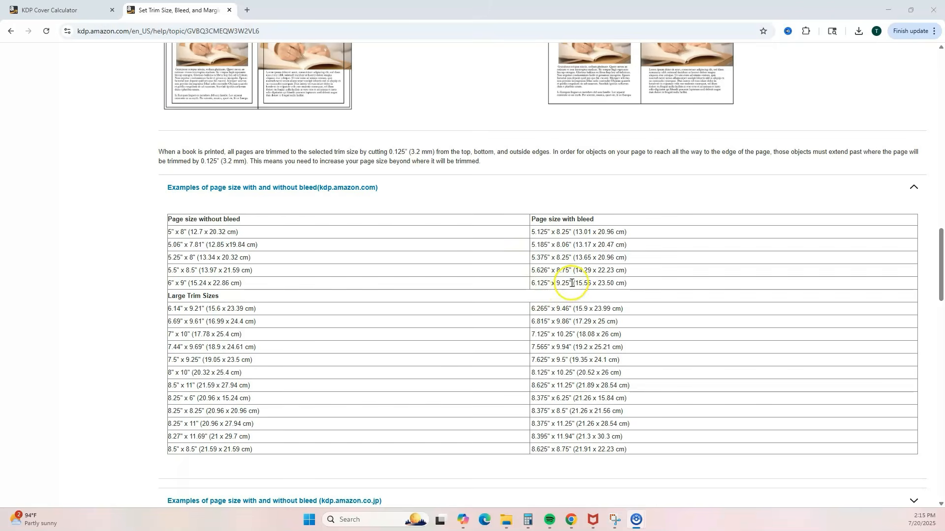
{"action": "left_click_drag", "start_coordinate": [571, 283], "coordinate": [531, 284]}
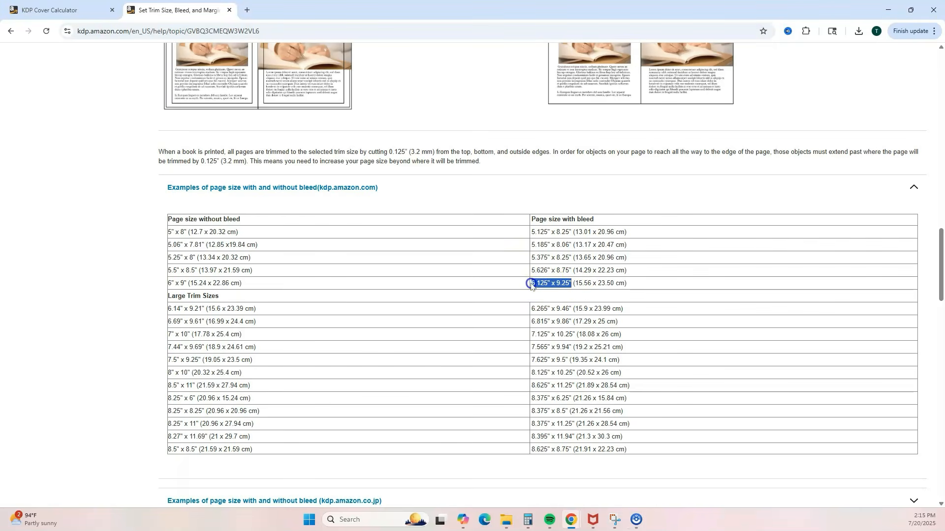
- Look up the minimum inside margin and outside margin with bleed for a 151 to 300 page book and highlight both
{"action": "scroll", "coordinate": [534, 283], "scroll_direction": "down", "scroll_amount": 1}
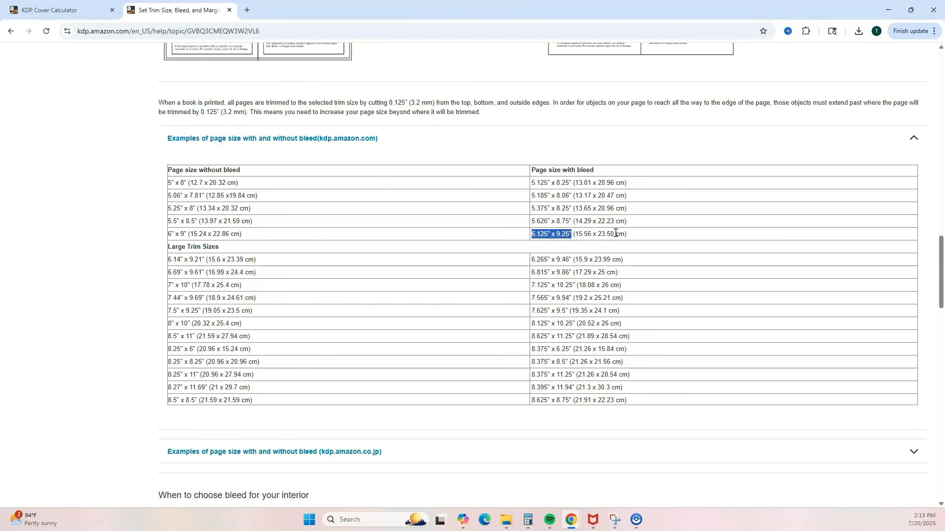
{"action": "scroll", "coordinate": [615, 233], "scroll_direction": "down", "scroll_amount": 8}
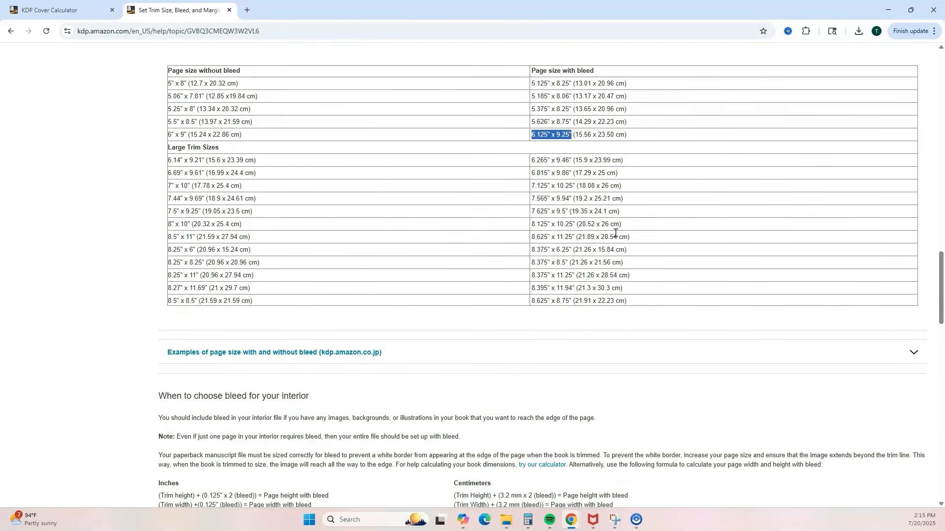
{"action": "scroll", "coordinate": [615, 232], "scroll_direction": "down", "scroll_amount": 12}
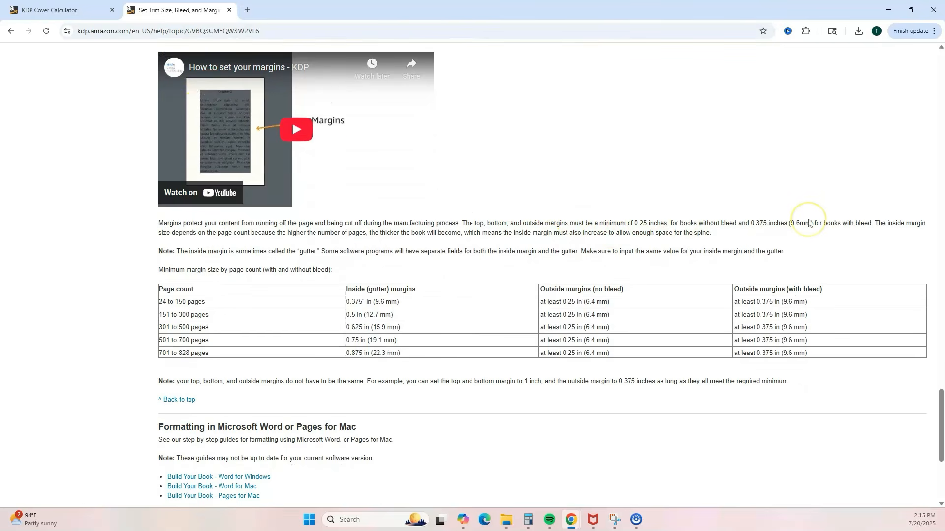
{"action": "scroll", "coordinate": [808, 223], "scroll_direction": "down", "scroll_amount": 1}
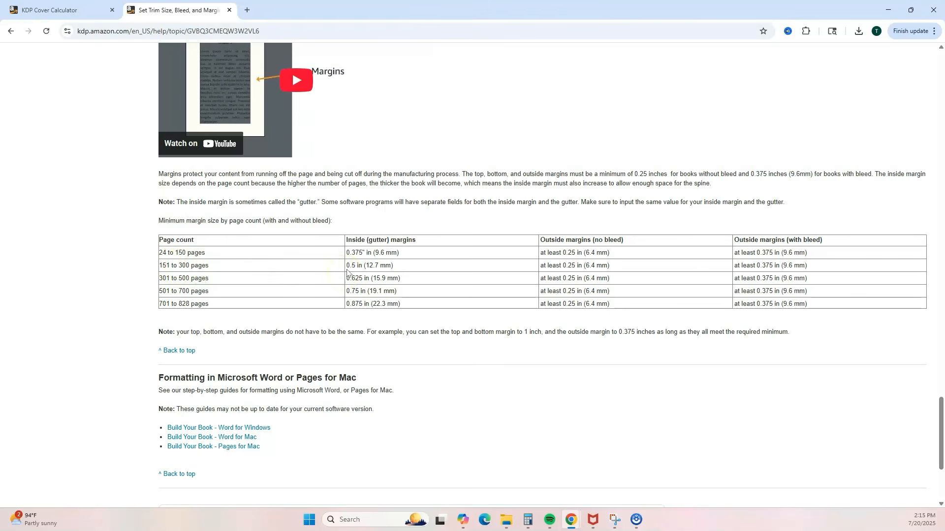
{"action": "left_click_drag", "start_coordinate": [345, 265], "coordinate": [396, 267]}
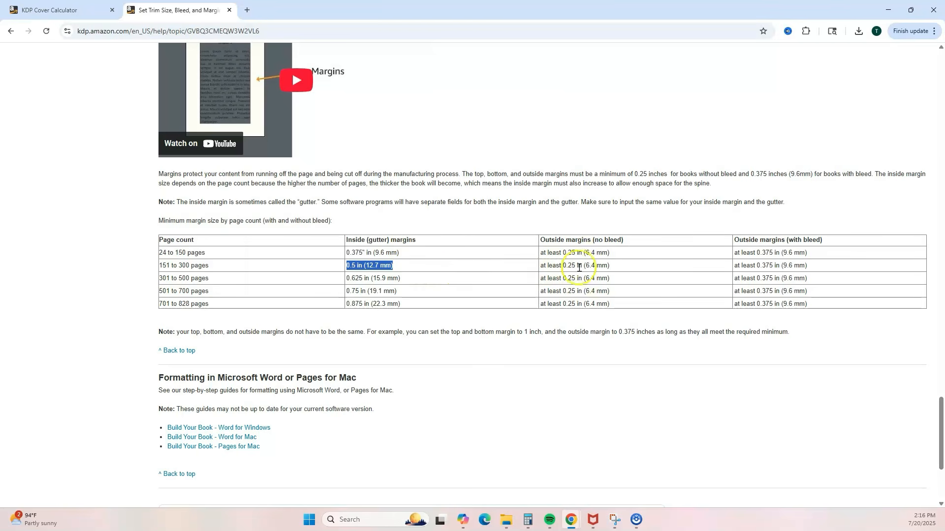
{"action": "left_click", "coordinate": [734, 267]}
{"action": "left_click_drag", "start_coordinate": [734, 266], "coordinate": [810, 272]}
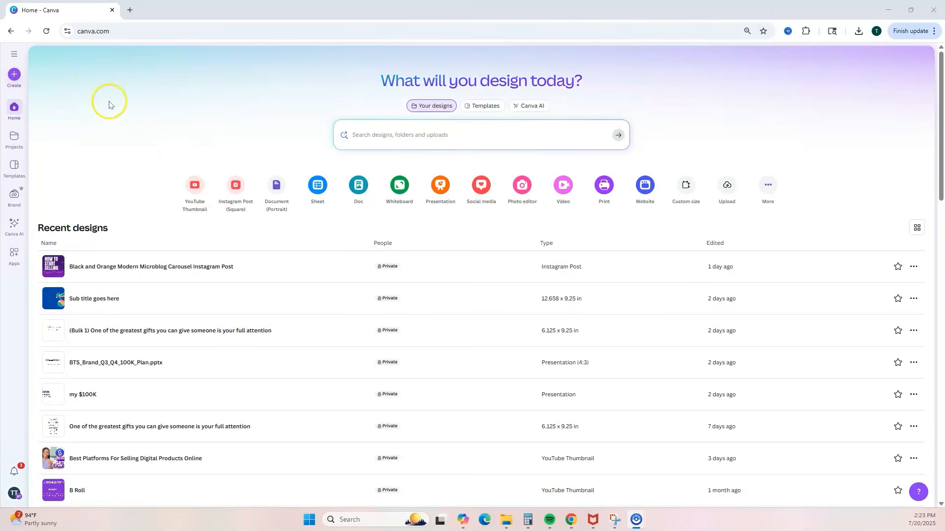
- Create a new custom-size Canva design 6.12 in wide and 9.25 in high
{"action": "left_click", "coordinate": [15, 76]}
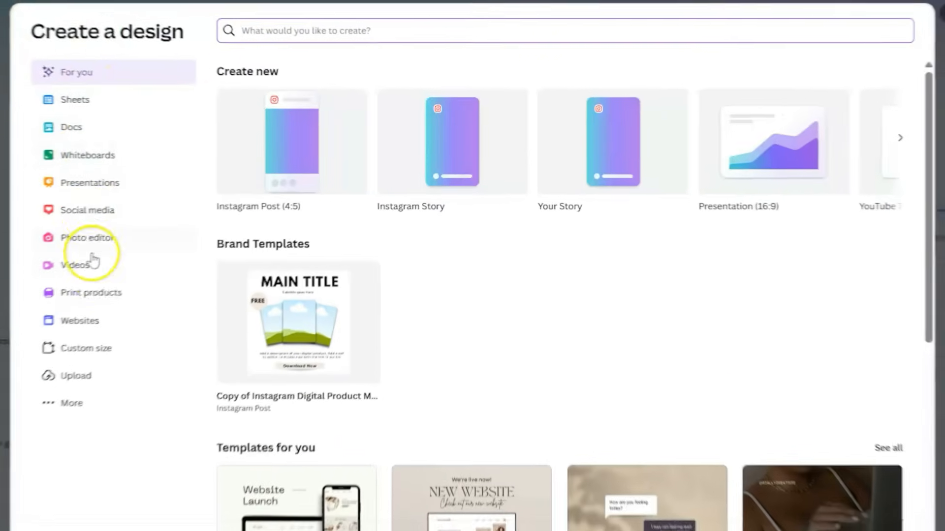
{"action": "left_click", "coordinate": [85, 363]}
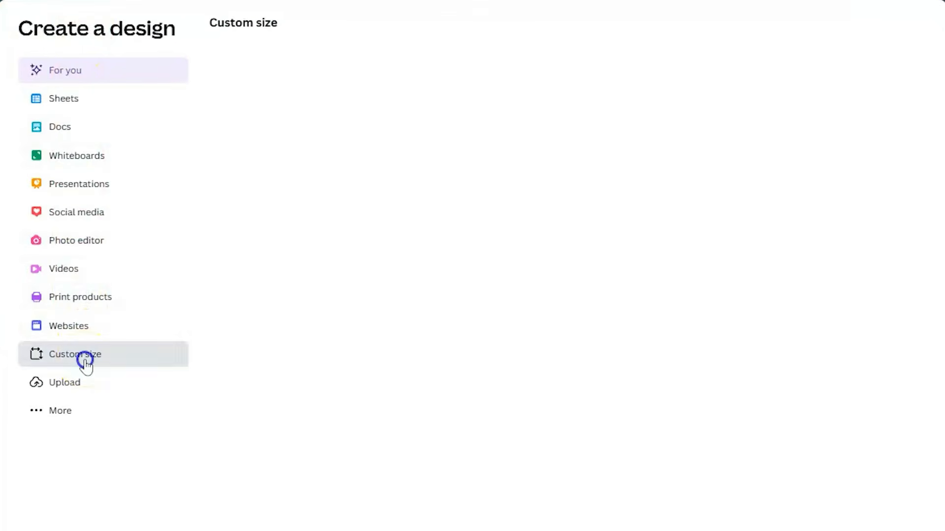
{"action": "left_click", "coordinate": [520, 90]}
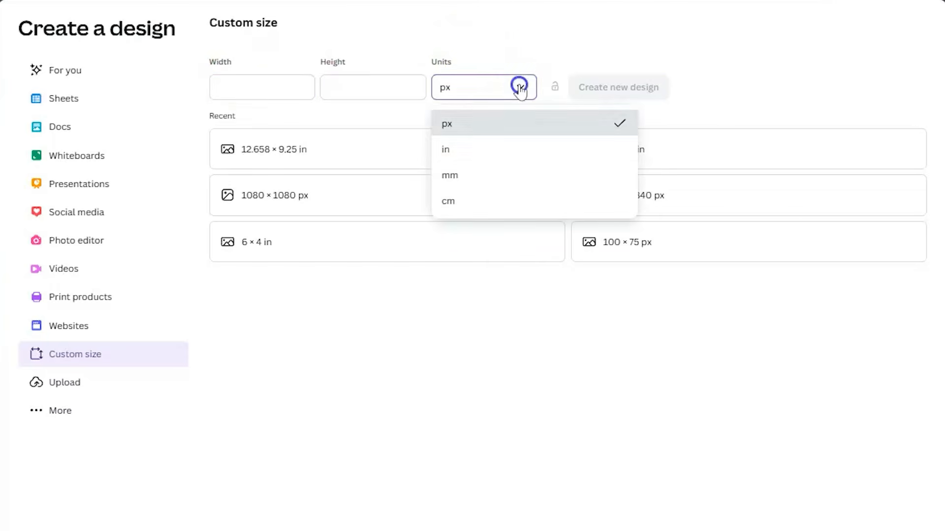
{"action": "left_click", "coordinate": [507, 155]}
{"action": "left_click", "coordinate": [238, 92]}
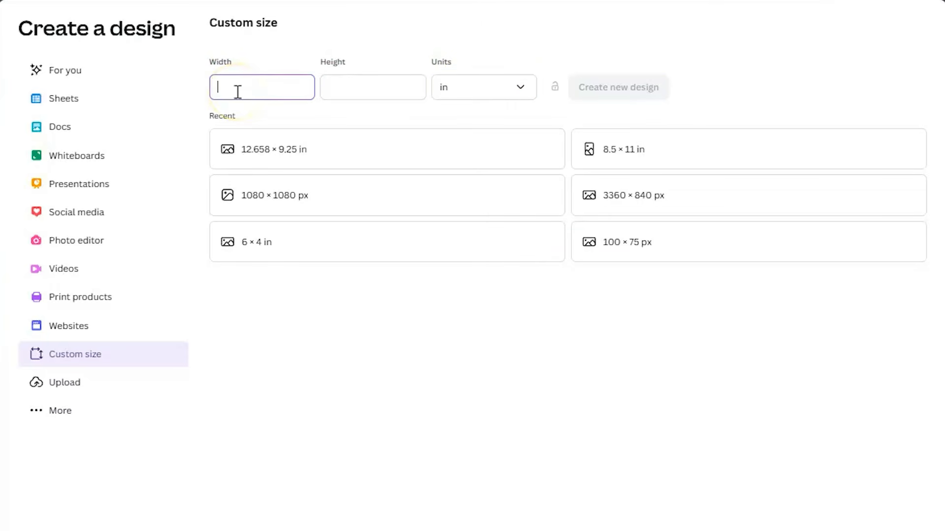
{"action": "type", "text": "6.12"}
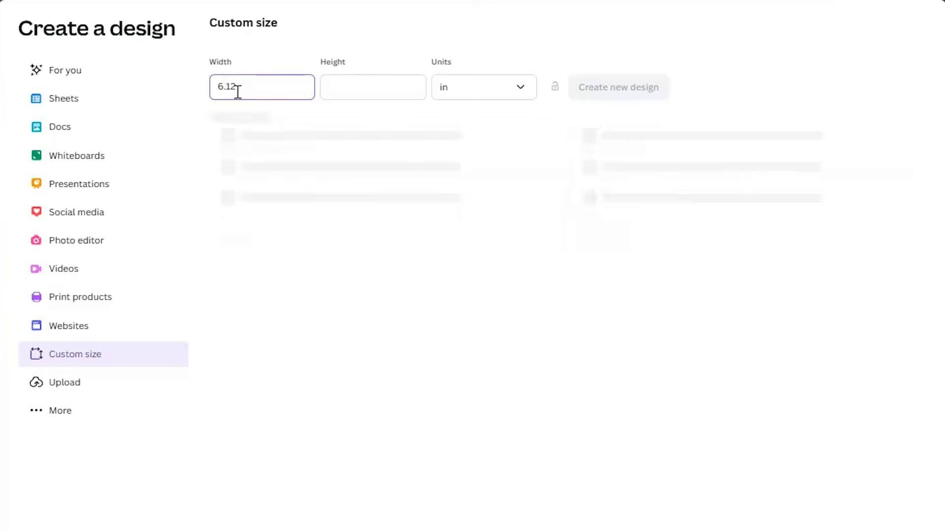
{"action": "left_click", "coordinate": [295, 88]}
{"action": "left_click", "coordinate": [331, 89]}
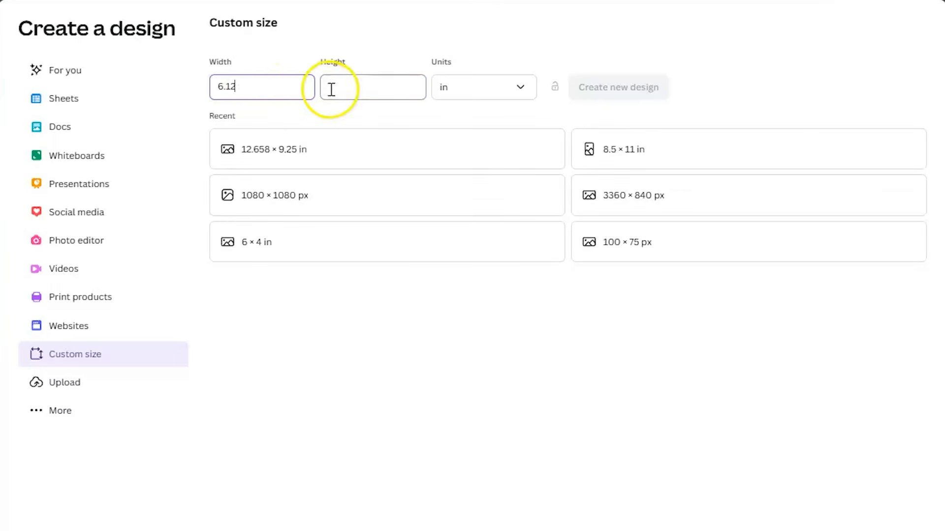
{"action": "type", "text": "9.25"}
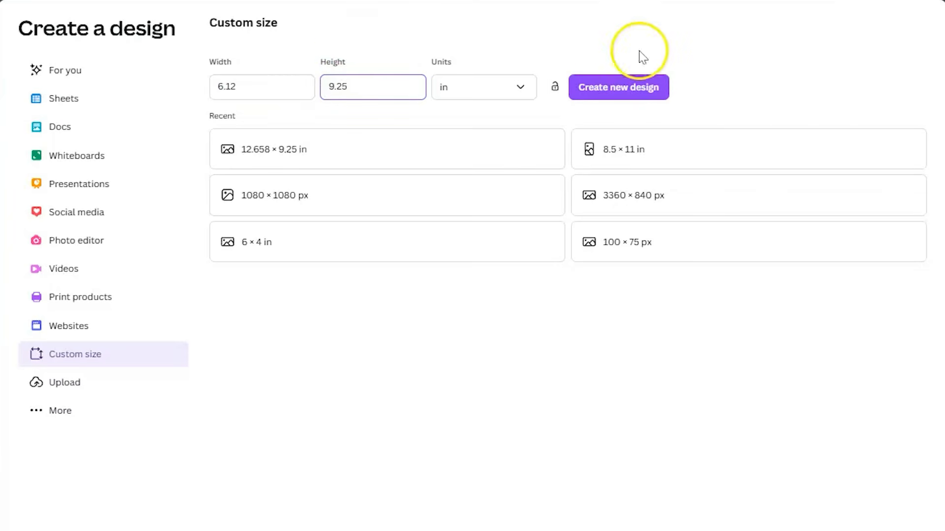
{"action": "left_click", "coordinate": [640, 89]}
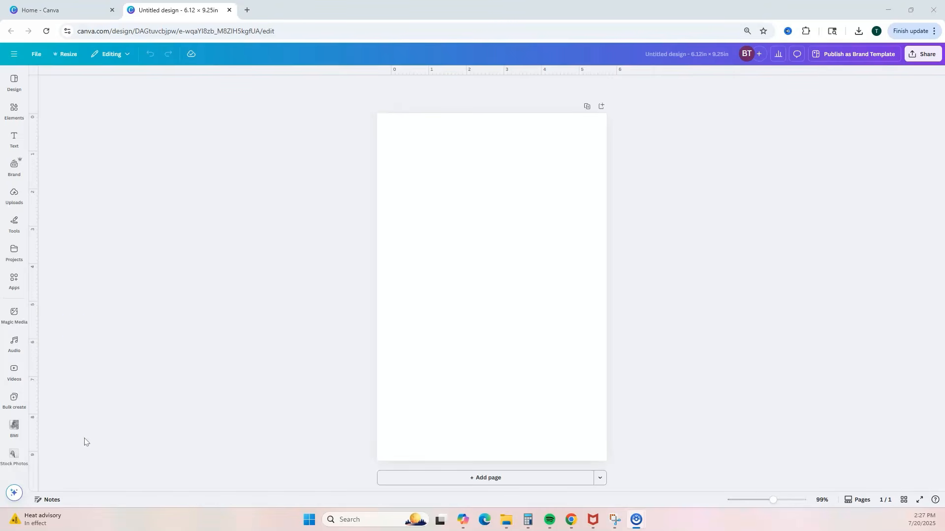
- Add custom guides to the page with 0 columns, 0 rows and 0.38 in margins for both columns and rows
{"action": "left_click", "coordinate": [35, 55]}
{"action": "left_click", "coordinate": [65, 146]}
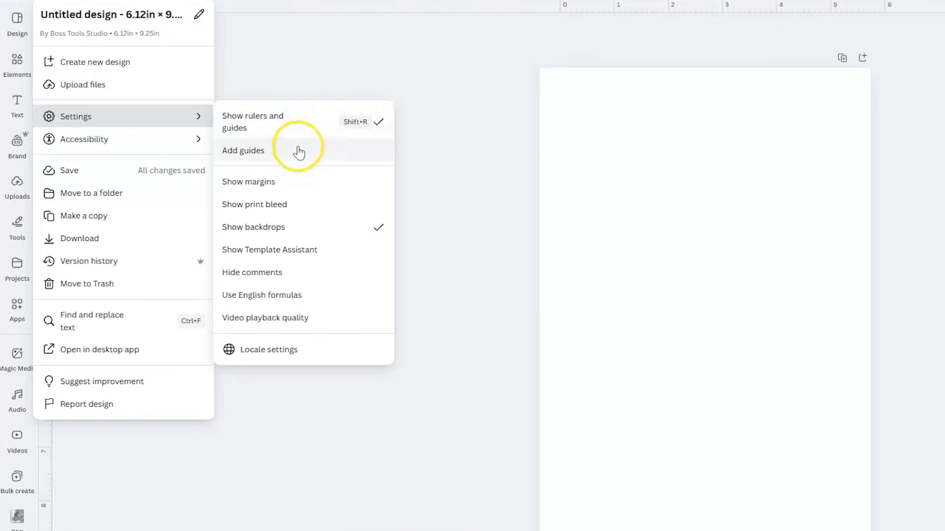
{"action": "left_click", "coordinate": [298, 154]}
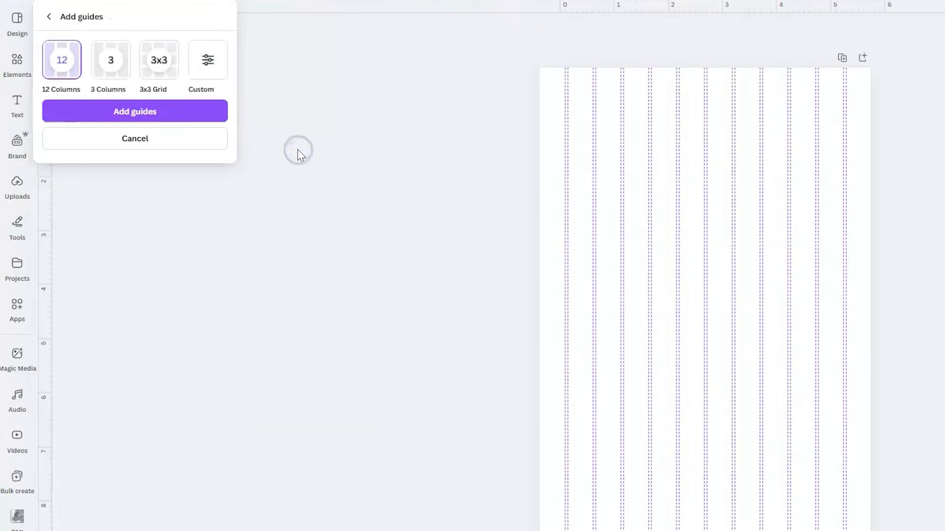
{"action": "left_click", "coordinate": [216, 64]}
{"action": "left_click", "coordinate": [79, 126]}
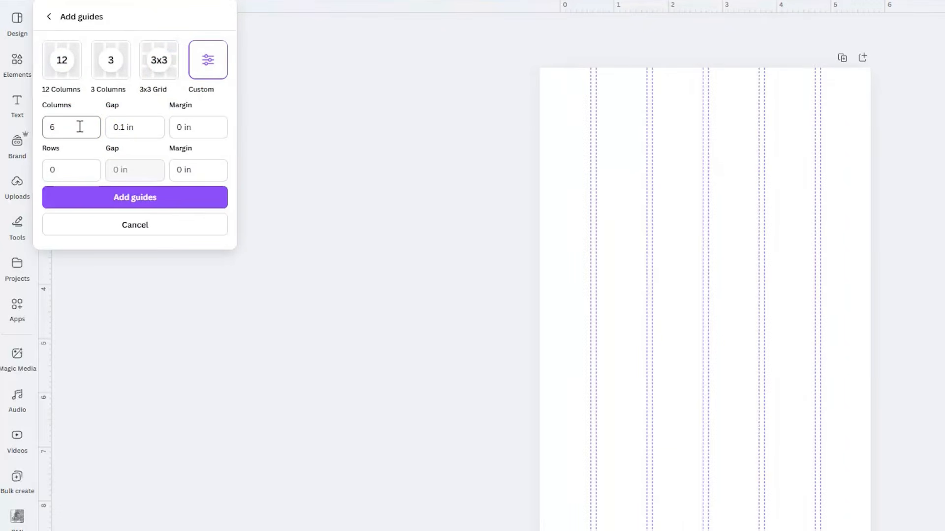
{"action": "double_click", "coordinate": [79, 127]}
{"action": "type", "text": "0"}
{"action": "left_click", "coordinate": [194, 126]}
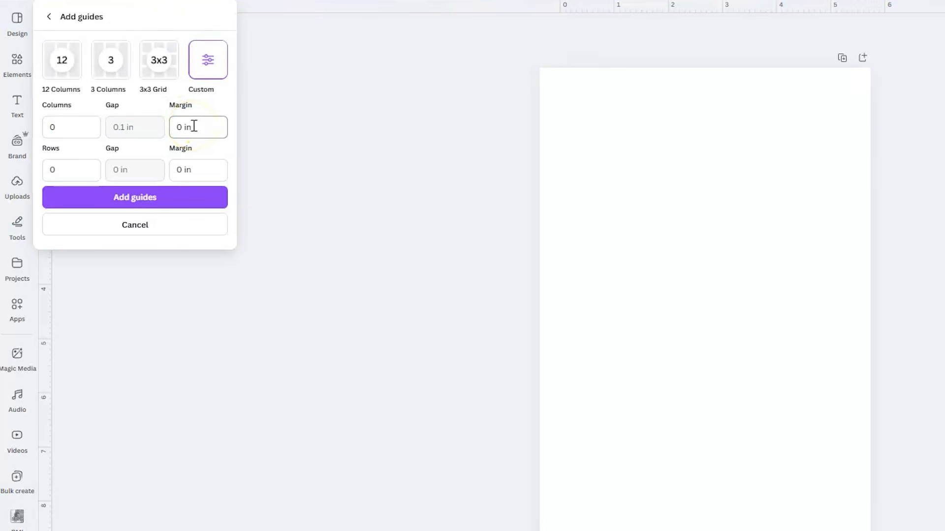
{"action": "left_click", "coordinate": [194, 126]}
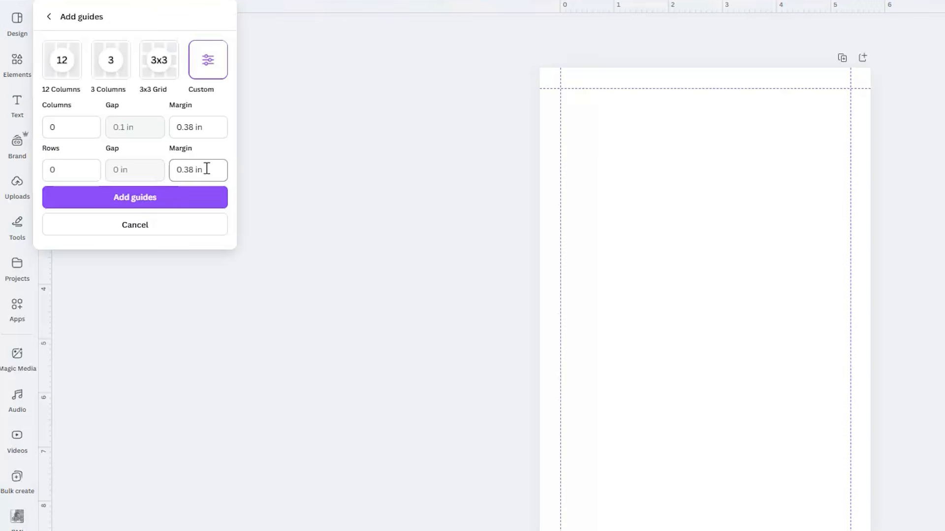
{"action": "left_click", "coordinate": [168, 200]}
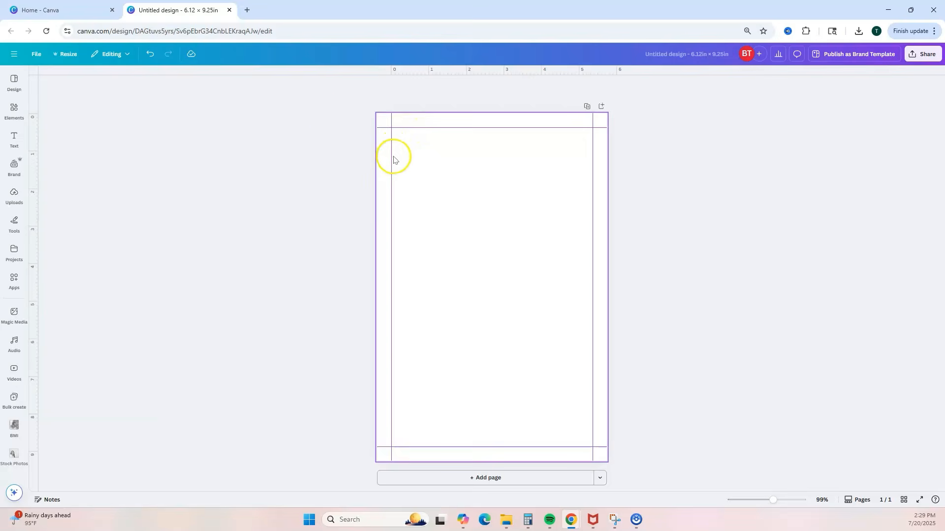
- Unlock the guides on the page
{"action": "left_click", "coordinate": [41, 57]}
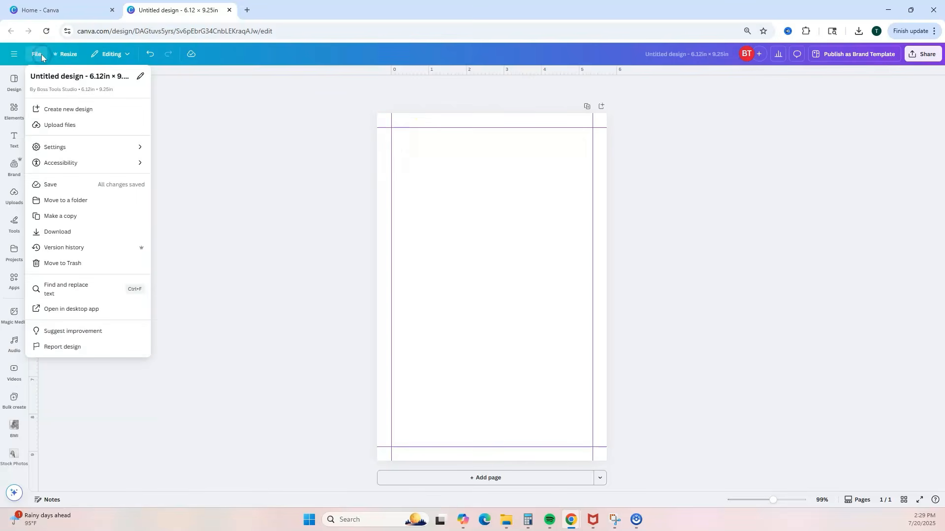
{"action": "mouse_move", "coordinate": [96, 148]}
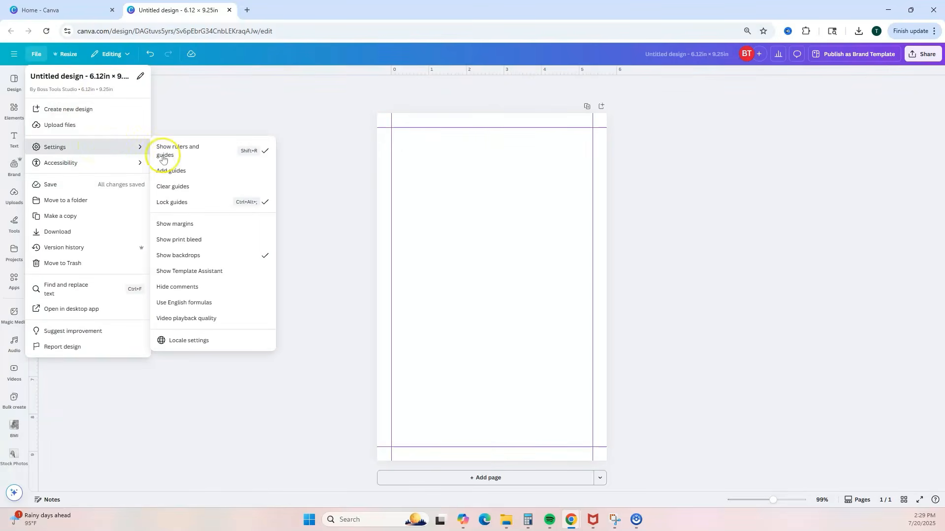
{"action": "left_click", "coordinate": [268, 209]}
- Move the page's left vertical guide inward to about 0.5 in for the inside margin
{"action": "left_click_drag", "start_coordinate": [391, 197], "coordinate": [393, 197]}
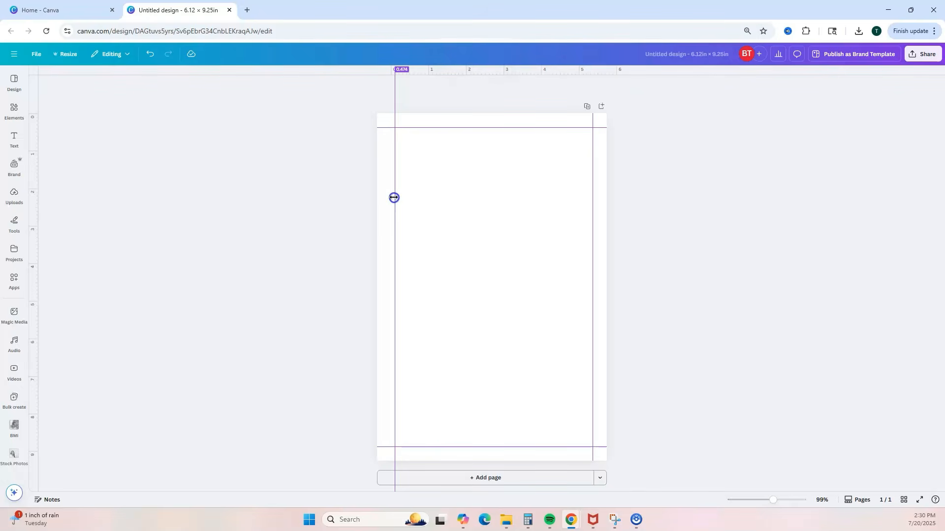
{"action": "left_click_drag", "start_coordinate": [394, 197], "coordinate": [395, 197]}
{"action": "left_click_drag", "start_coordinate": [395, 197], "coordinate": [395, 197]}
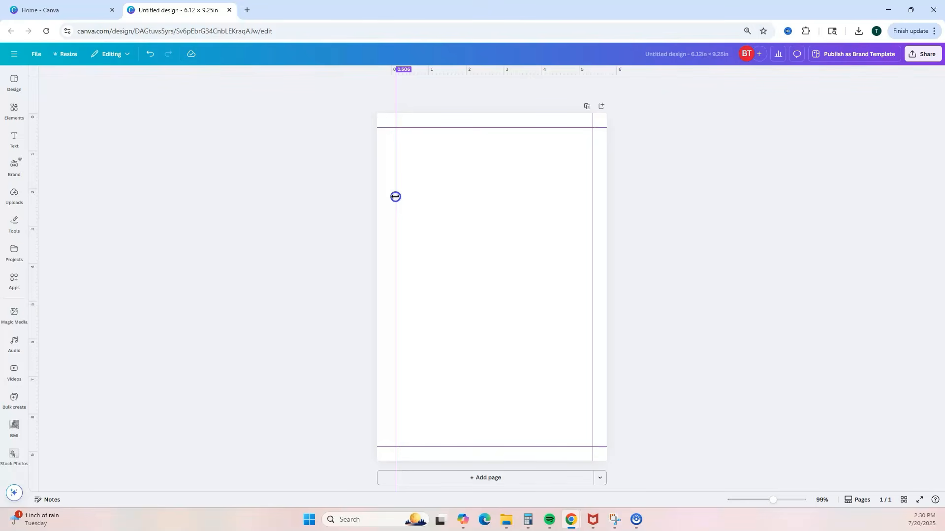
{"action": "left_click_drag", "start_coordinate": [395, 197], "coordinate": [395, 197]}
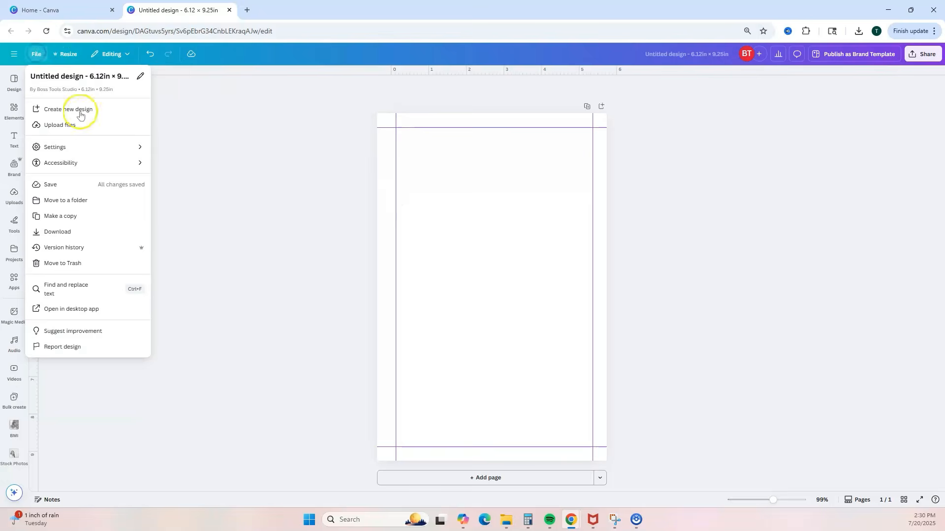
- Lock the page guides so the margins stay fixed
{"action": "left_click", "coordinate": [99, 147]}
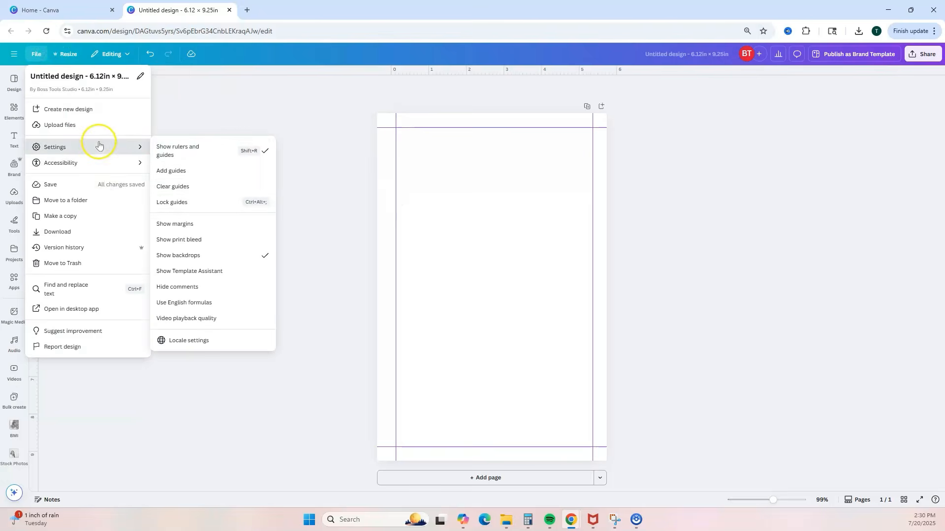
{"action": "left_click", "coordinate": [221, 202]}
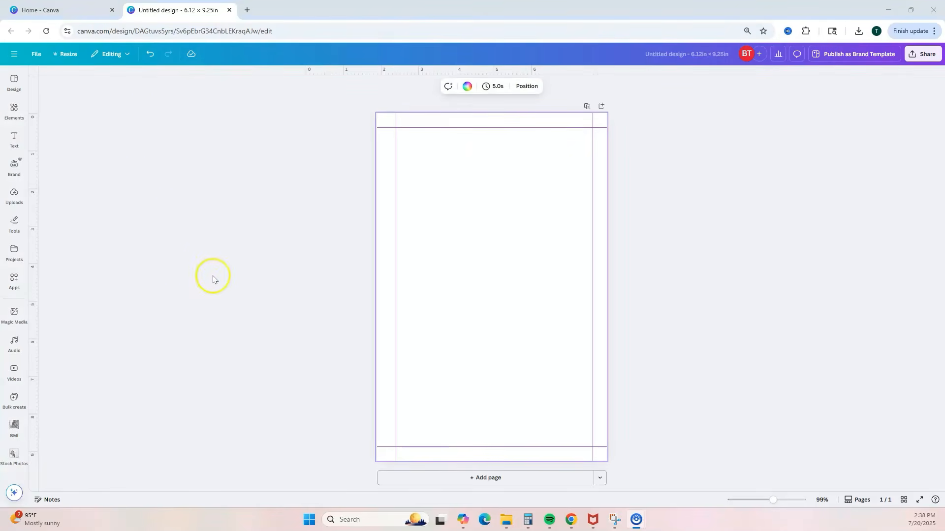
- Search the design templates for "quote" and apply the "What is coming is better than what is gone." template to the page
{"action": "left_click", "coordinate": [14, 82]}
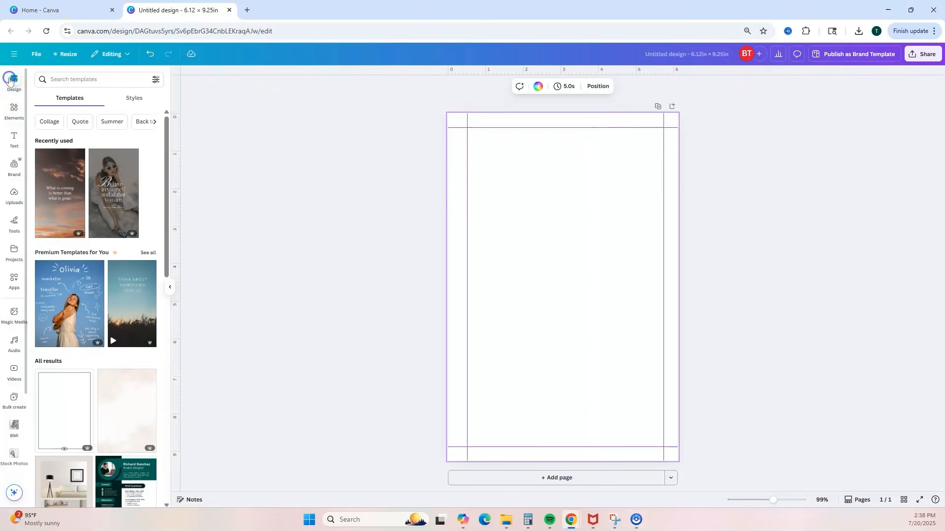
{"action": "left_click", "coordinate": [85, 80]}
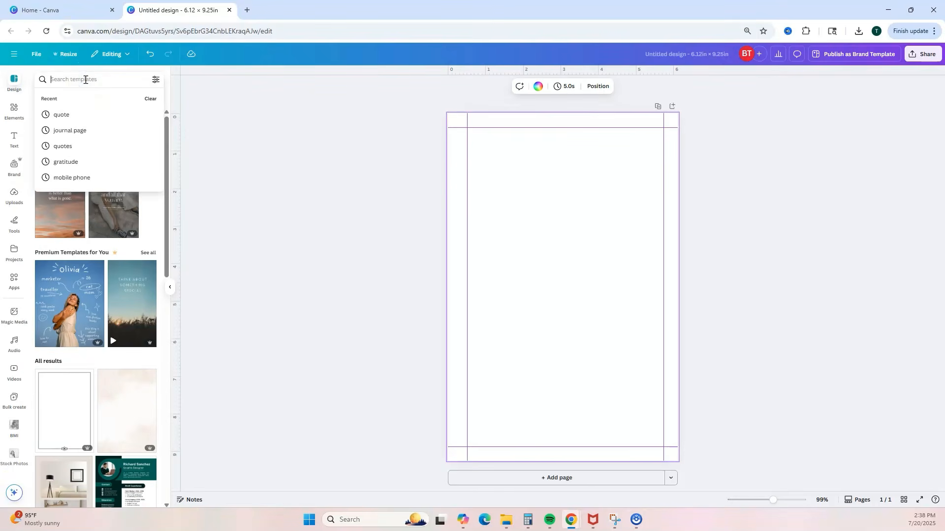
{"action": "left_click", "coordinate": [69, 114]}
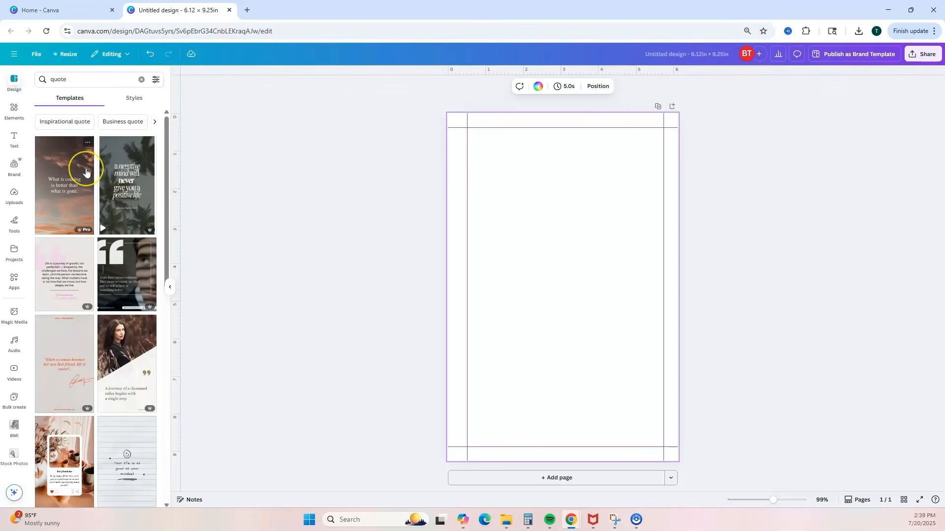
{"action": "scroll", "coordinate": [85, 171], "scroll_direction": "down", "scroll_amount": 6}
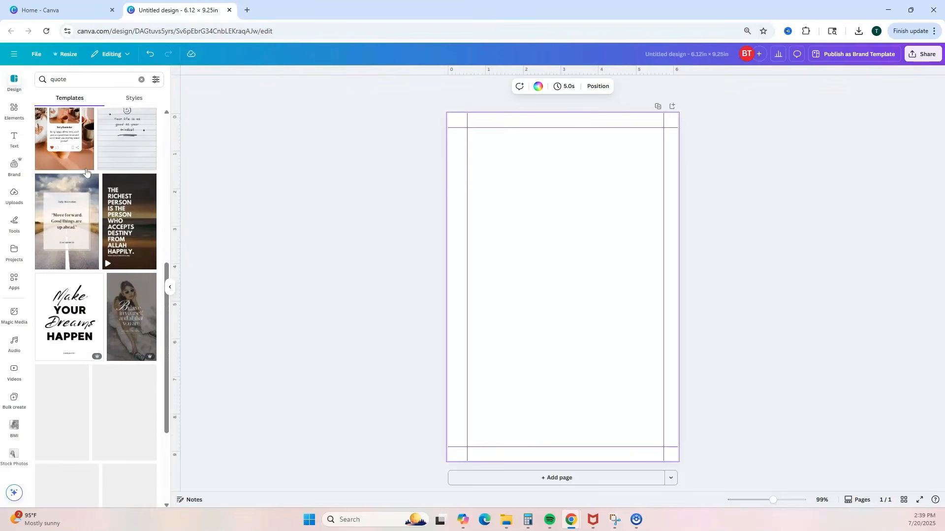
{"action": "scroll", "coordinate": [86, 171], "scroll_direction": "down", "scroll_amount": 3}
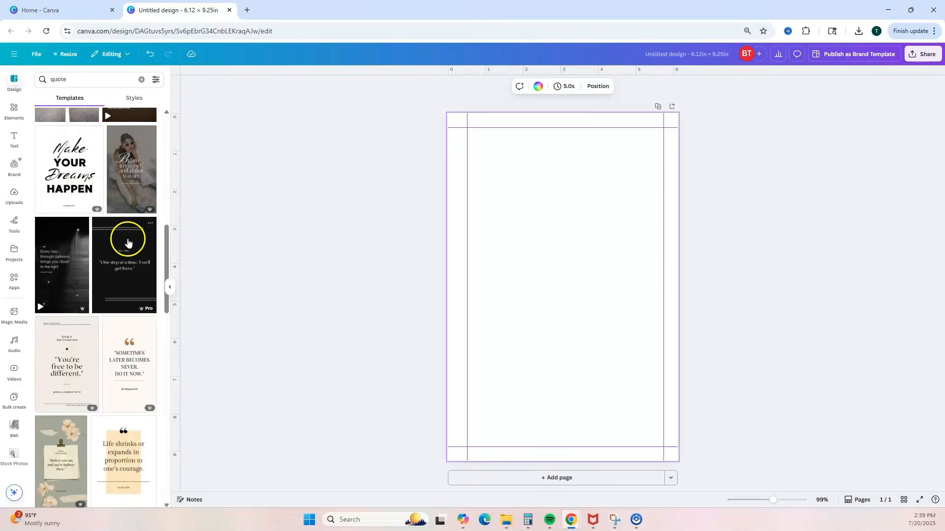
{"action": "scroll", "coordinate": [127, 243], "scroll_direction": "up", "scroll_amount": 10}
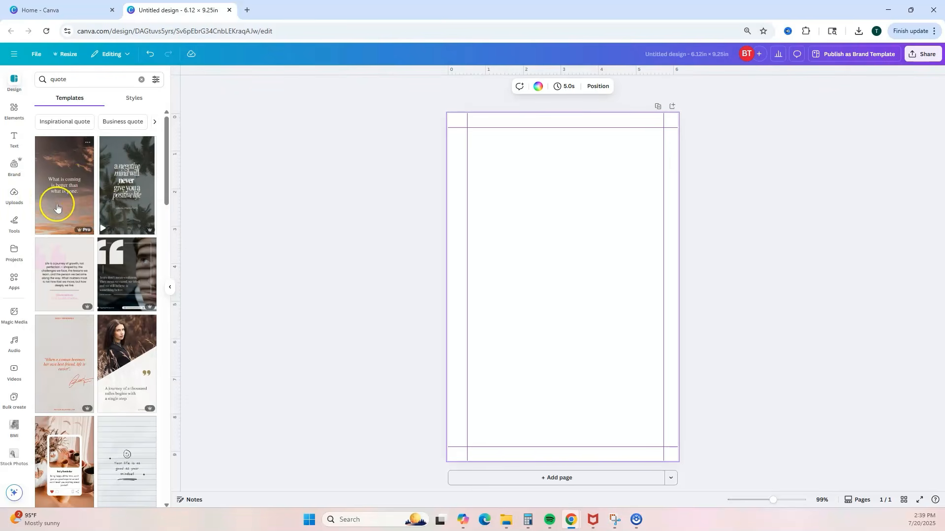
{"action": "scroll", "coordinate": [72, 259], "scroll_direction": "down", "scroll_amount": 2}
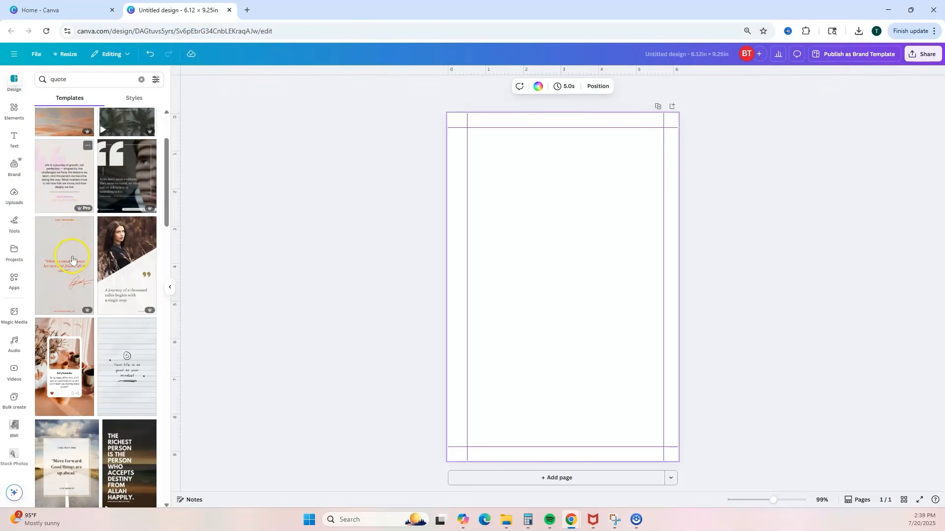
{"action": "scroll", "coordinate": [120, 364], "scroll_direction": "down", "scroll_amount": 3}
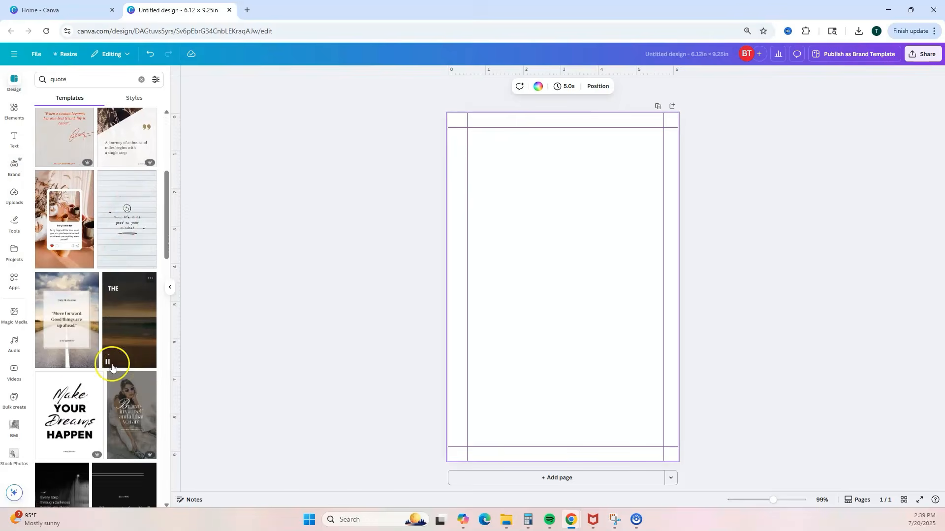
{"action": "scroll", "coordinate": [94, 344], "scroll_direction": "up", "scroll_amount": 5}
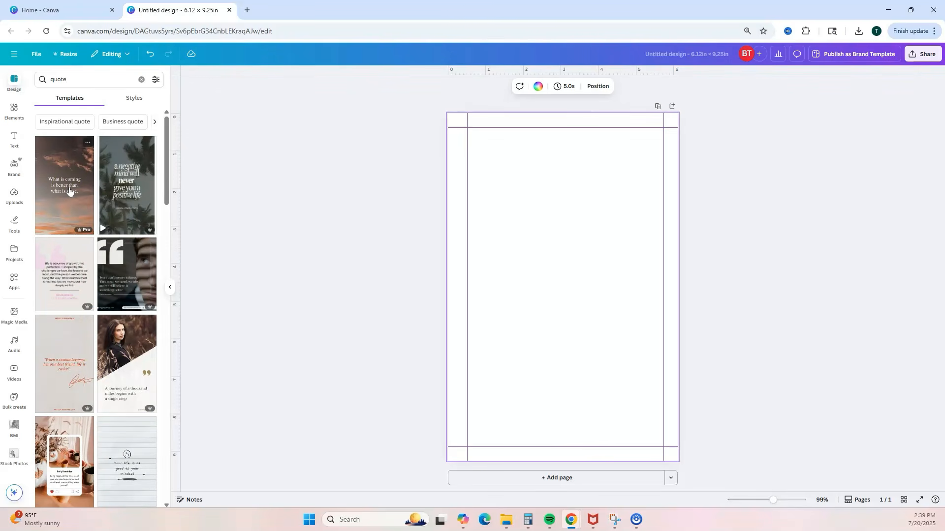
{"action": "left_click", "coordinate": [69, 190]}
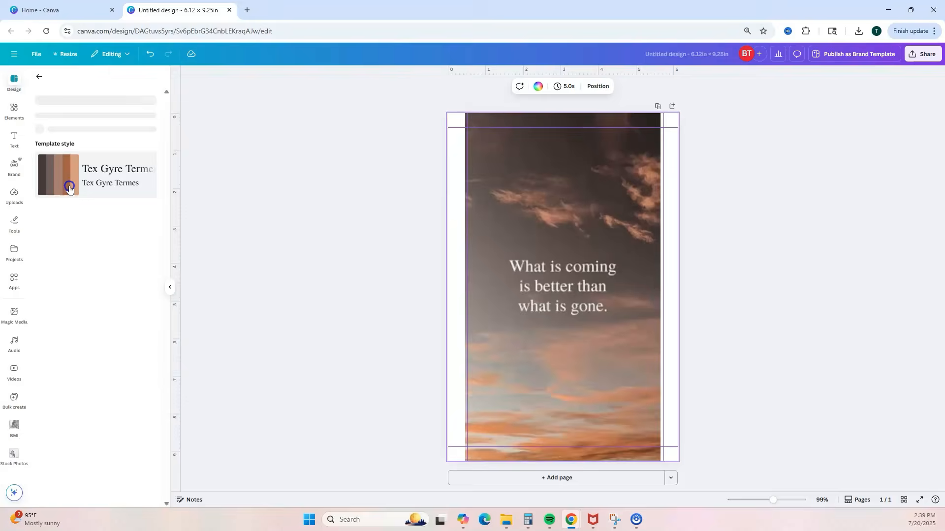
- Detach the sunset sky image from the page background and delete it
{"action": "right_click", "coordinate": [529, 163]}
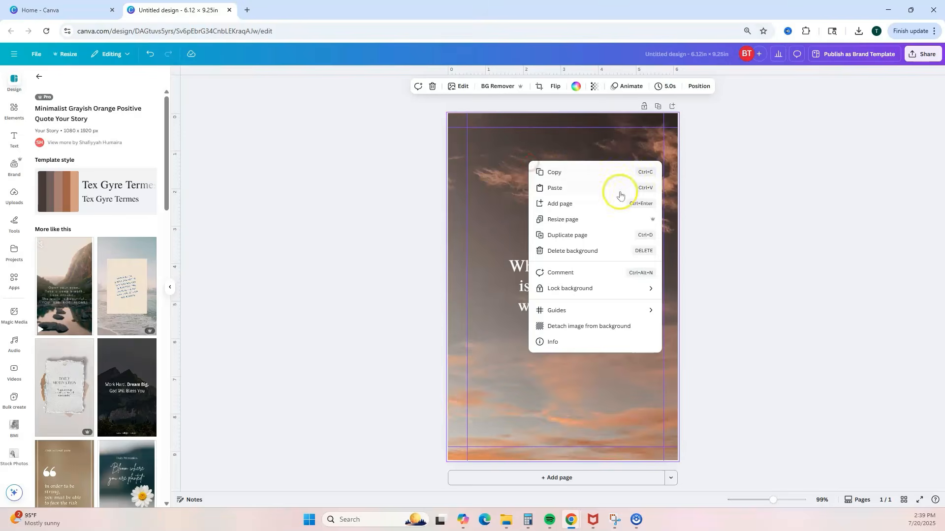
{"action": "left_click", "coordinate": [607, 326]}
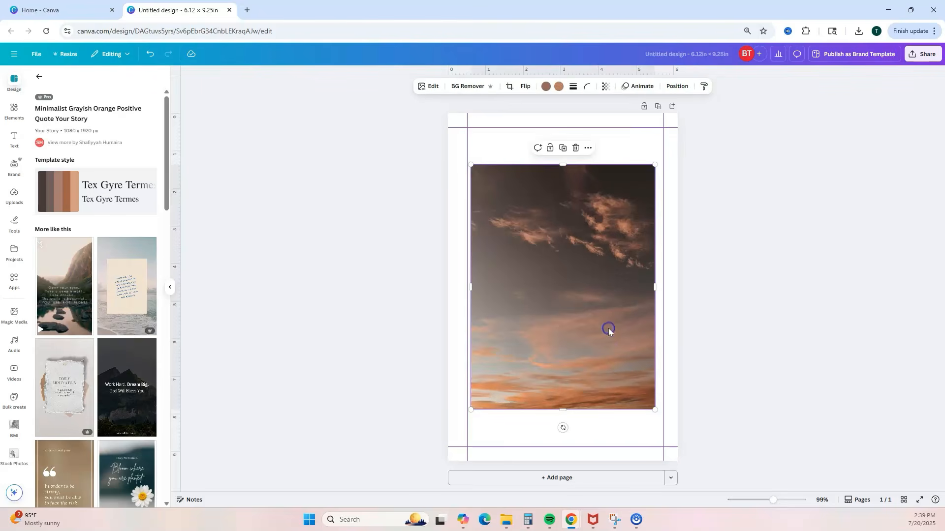
{"action": "left_click", "coordinate": [577, 153]}
- Colour the quote text black, enlarge it to about size 64.1 and centre it horizontally in the upper part of the page
{"action": "left_click", "coordinate": [552, 276]}
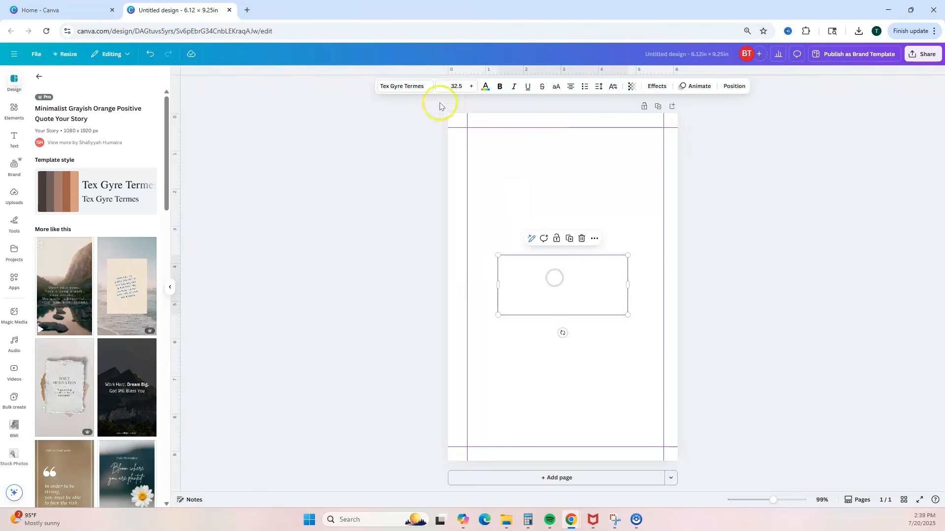
{"action": "left_click", "coordinate": [486, 87]}
{"action": "left_click", "coordinate": [41, 227]}
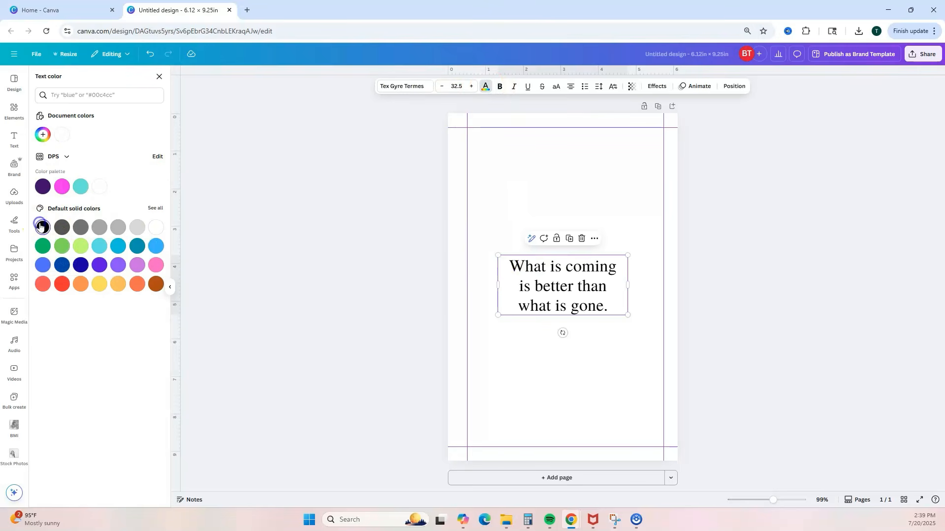
{"action": "left_click_drag", "start_coordinate": [498, 256], "coordinate": [474, 204]}
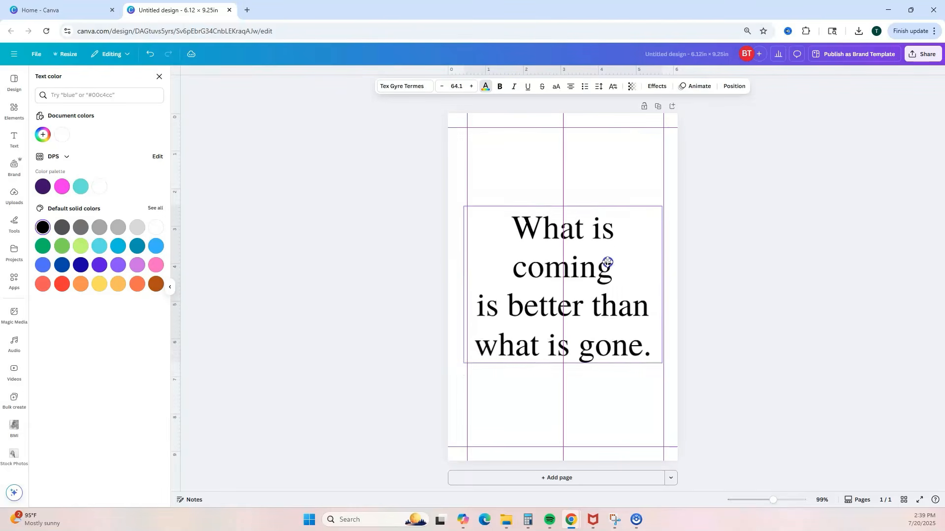
{"action": "left_click_drag", "start_coordinate": [607, 262], "coordinate": [609, 250]}
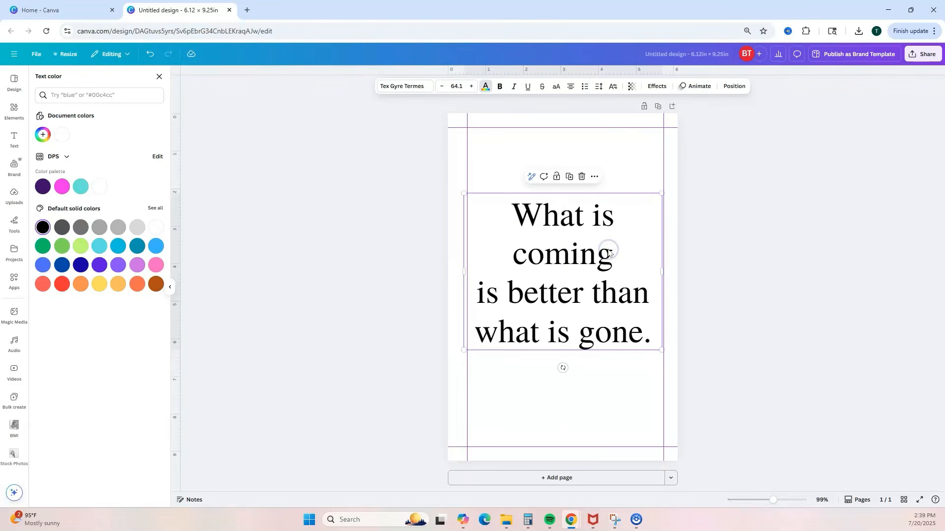
- Set the quote's font to Cormorant Garamond in italic
{"action": "left_click", "coordinate": [397, 87]}
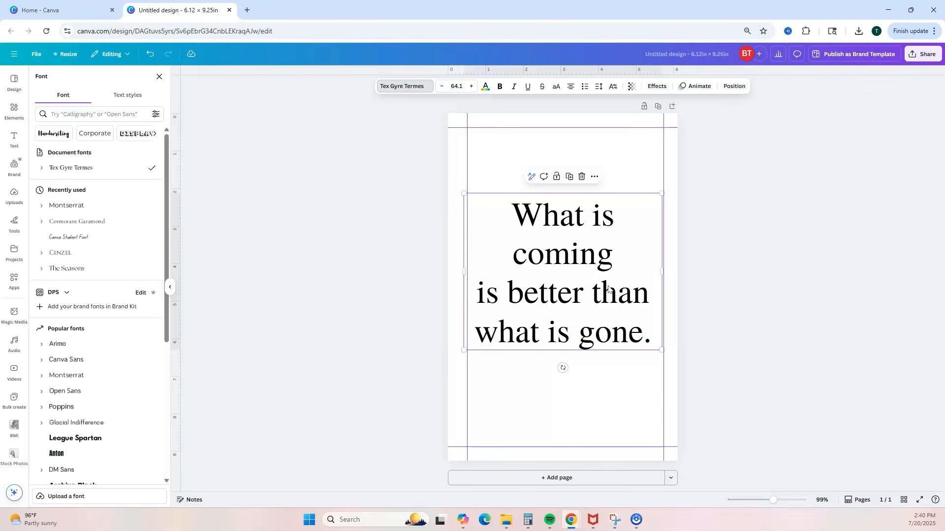
{"action": "left_click", "coordinate": [90, 227]}
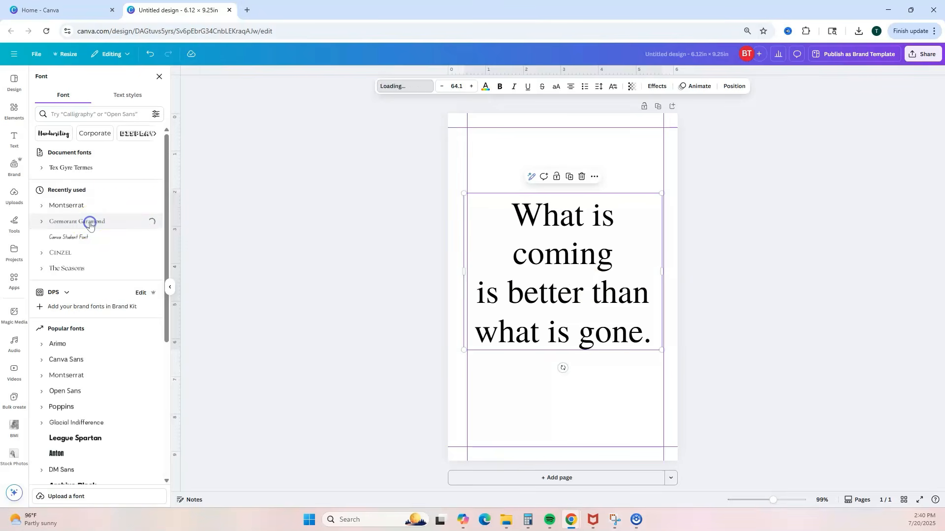
{"action": "left_click", "coordinate": [515, 87]}
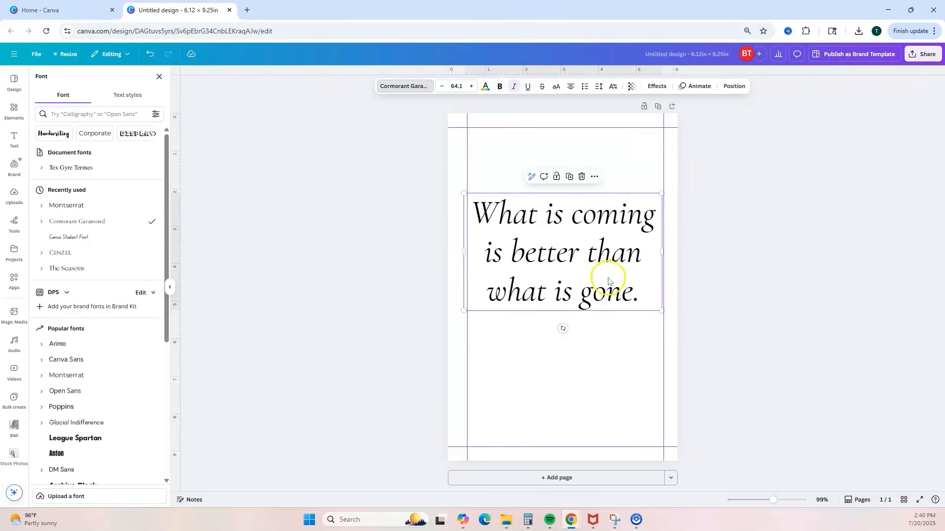
- Tighten the quote's line spacing and scale the text to about size 69.4, centred horizontally within the guides
{"action": "left_click", "coordinate": [599, 87]}
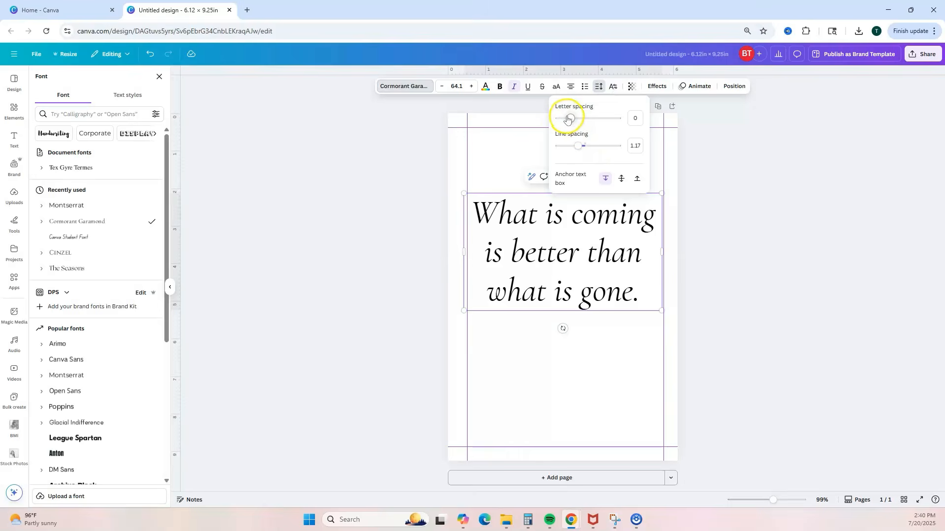
{"action": "left_click_drag", "start_coordinate": [570, 119], "coordinate": [565, 118]}
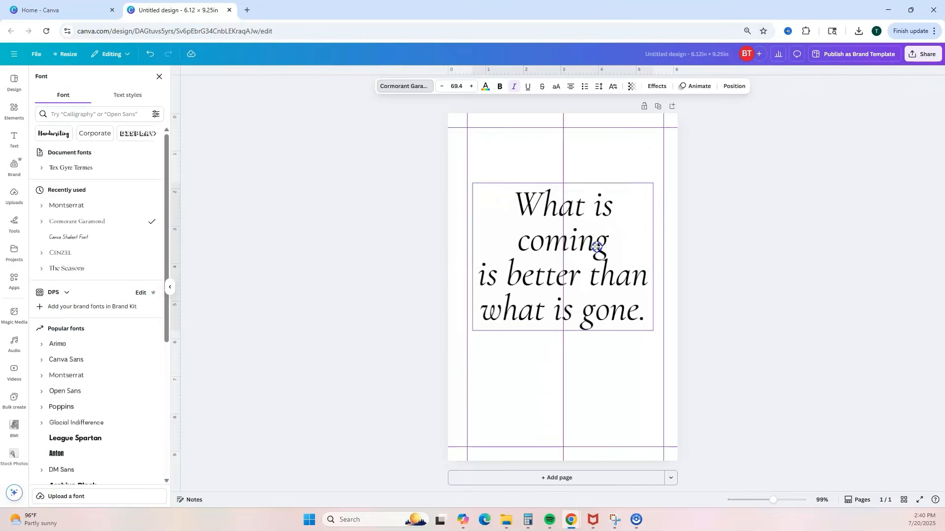
{"action": "left_click_drag", "start_coordinate": [599, 246], "coordinate": [599, 249]}
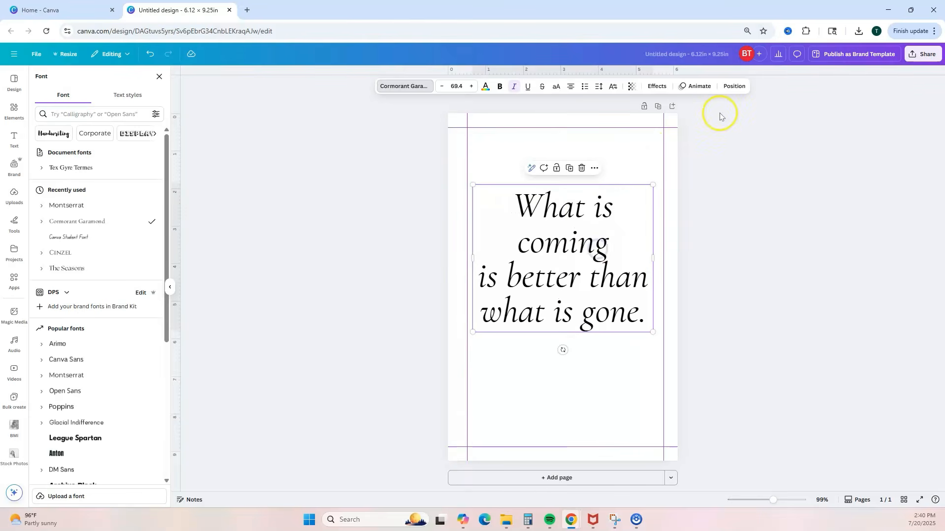
{"action": "left_click", "coordinate": [735, 87]}
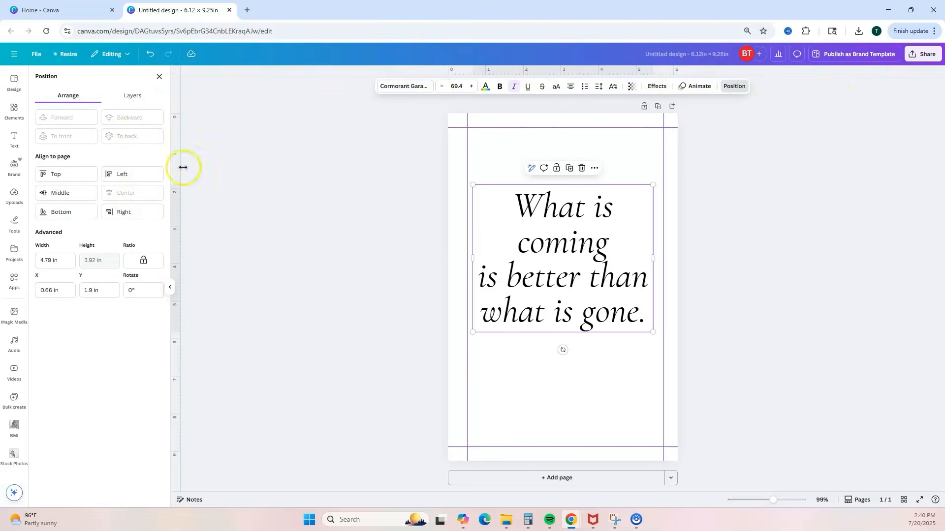
{"action": "left_click", "coordinate": [574, 386]}
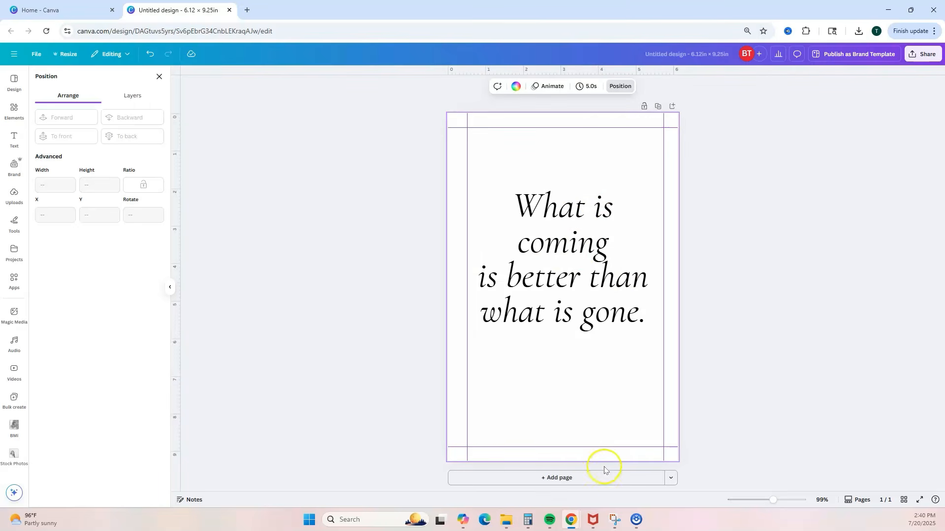
- Add a second page and apply the first lined page of the Minimalist Journal Notes Pages Planner, found by searching templates for "journal page"
{"action": "left_click", "coordinate": [573, 477]}
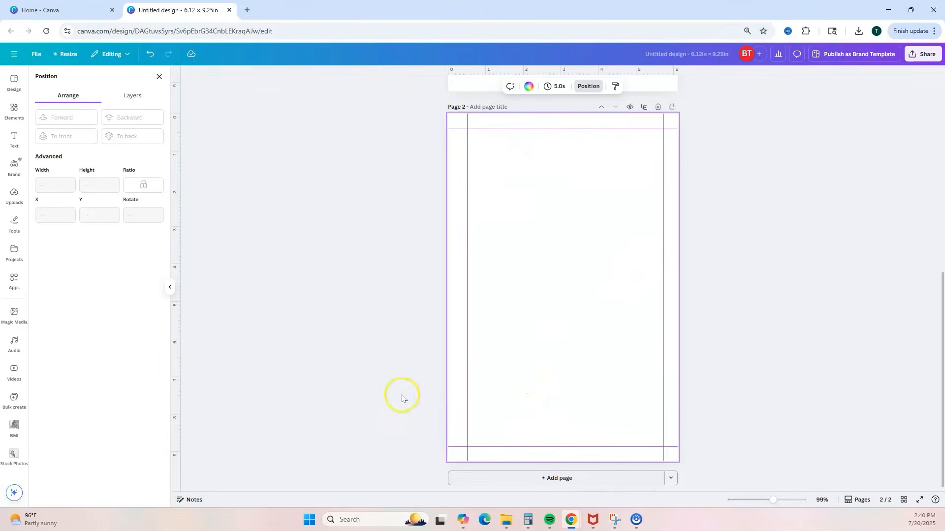
{"action": "left_click", "coordinate": [159, 77]}
{"action": "left_click", "coordinate": [39, 75]}
{"action": "left_click", "coordinate": [70, 76]}
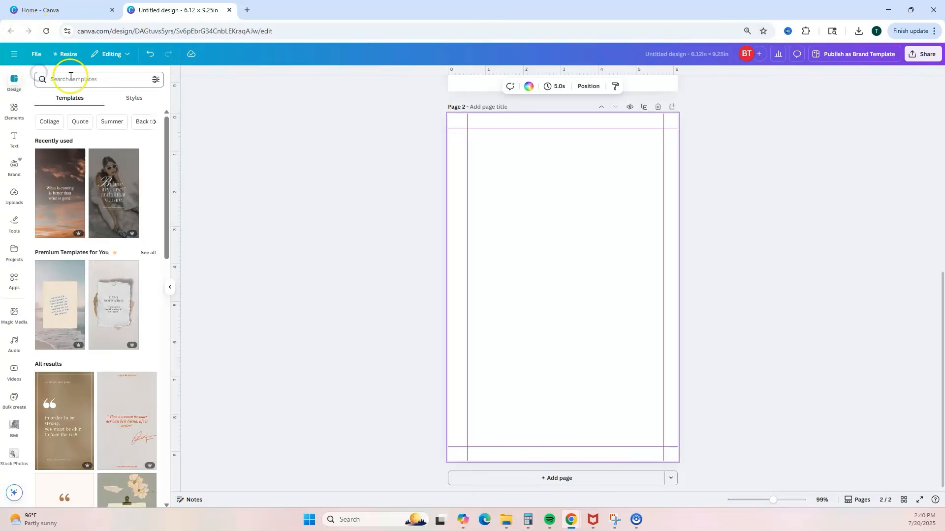
{"action": "left_click", "coordinate": [70, 76]}
{"action": "left_click", "coordinate": [74, 131]}
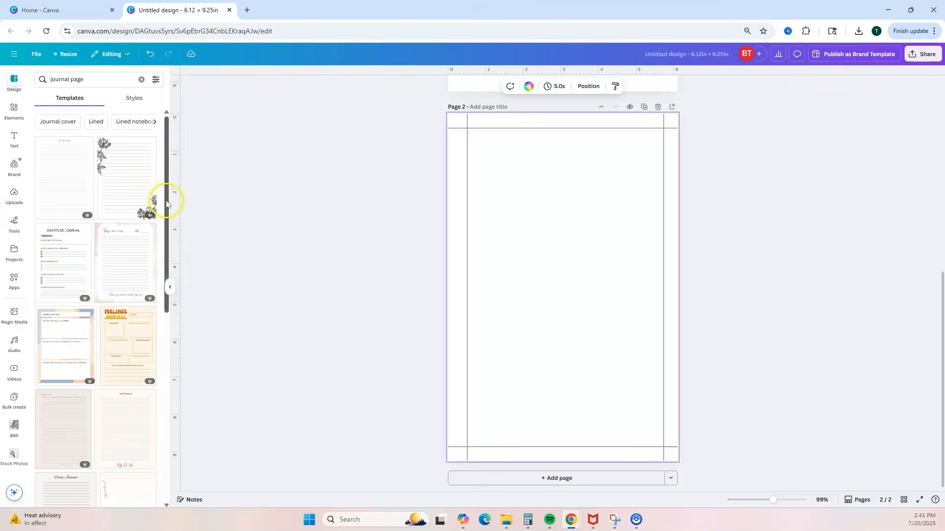
{"action": "left_click", "coordinate": [51, 191]}
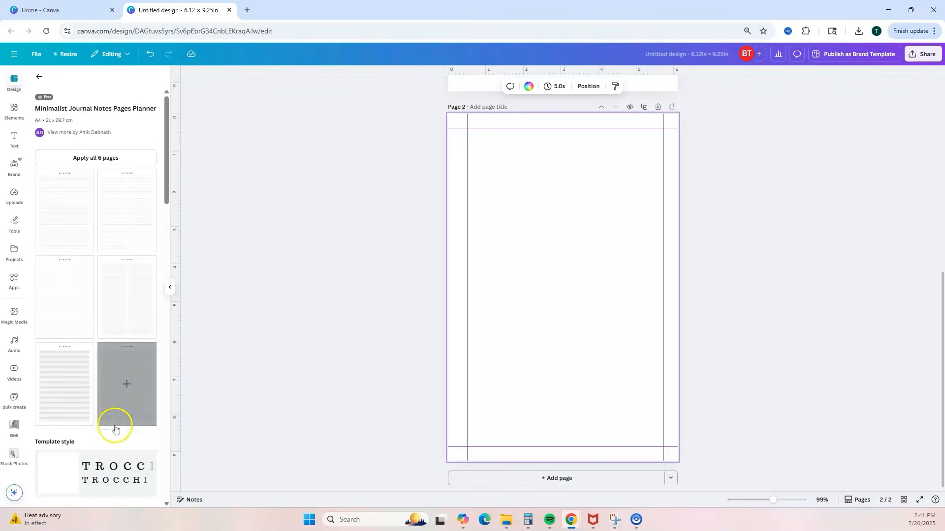
{"action": "left_click", "coordinate": [55, 210]}
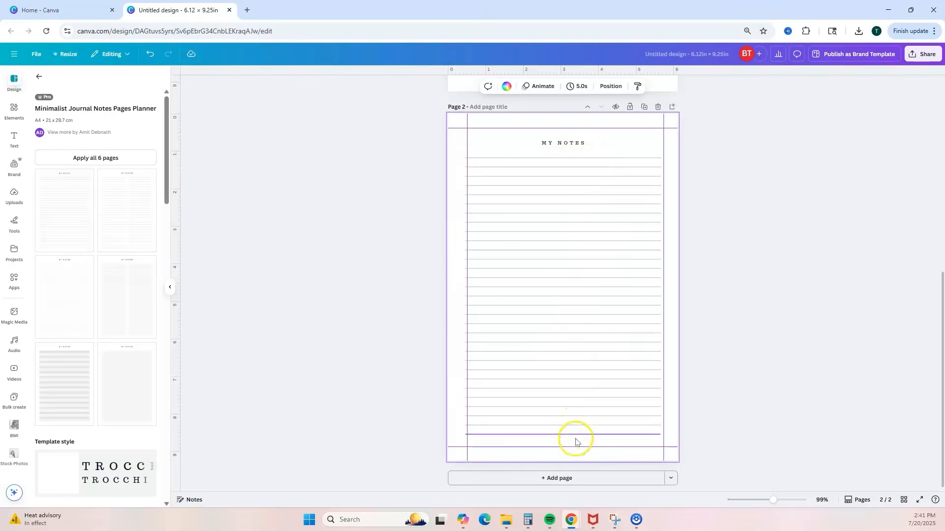
- Set page 2's "My Notes" heading to Cormorant Garamond italic without all caps and replace its text with "Journal prompts here"
{"action": "left_click", "coordinate": [576, 145]}
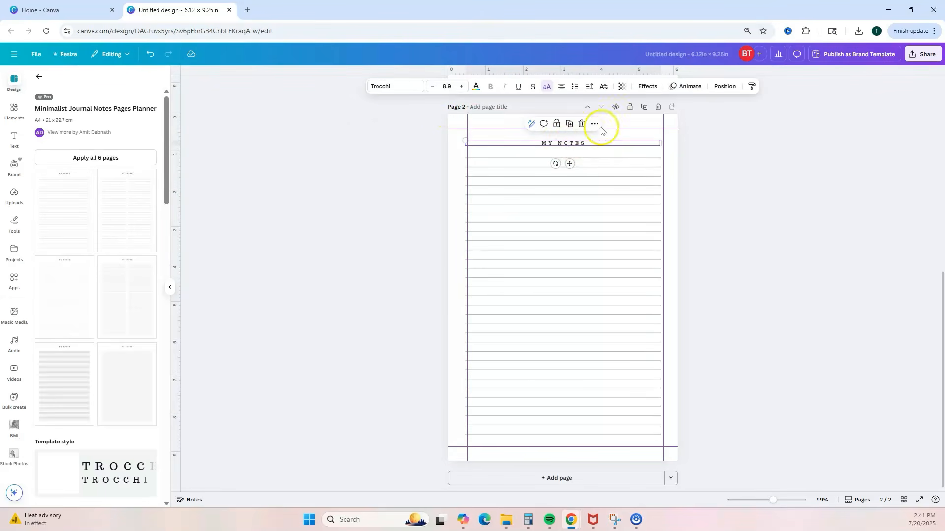
{"action": "left_click", "coordinate": [396, 87]}
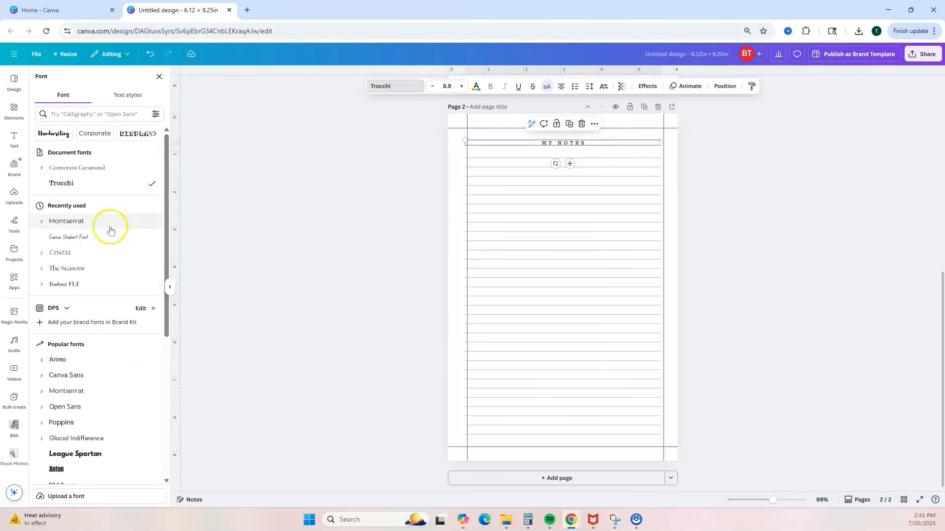
{"action": "left_click", "coordinate": [107, 168]}
{"action": "left_click", "coordinate": [509, 87]}
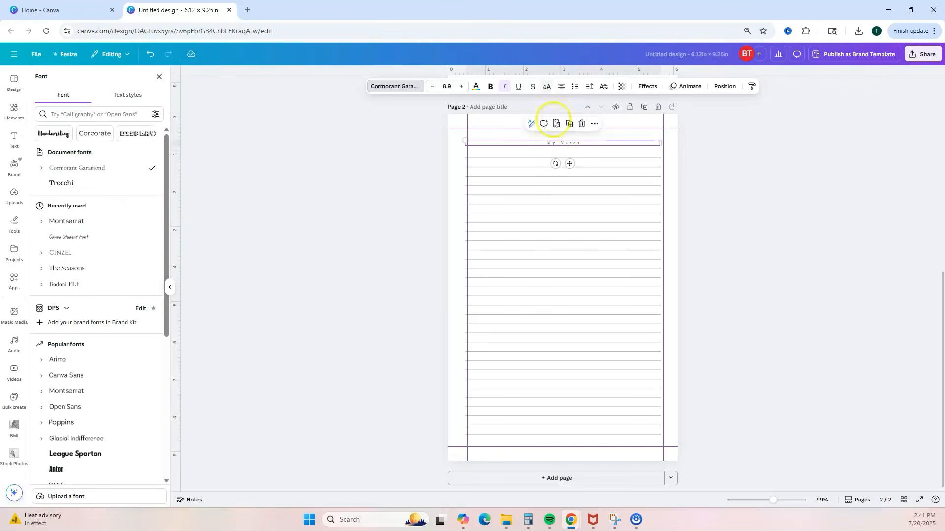
{"action": "left_click", "coordinate": [590, 142]}
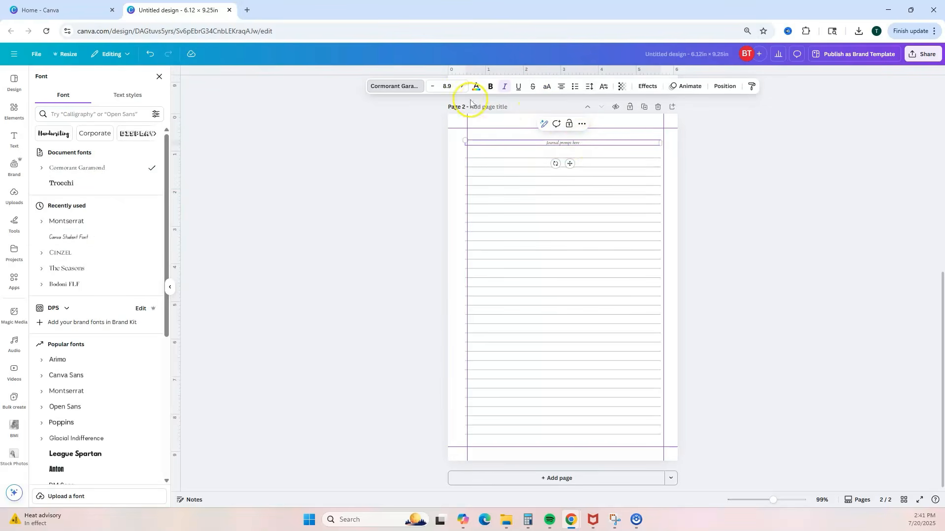
- Change page 2's heading to "Journal prompt here", set its font size to 16 and left-align it
{"action": "left_click", "coordinate": [462, 87]}
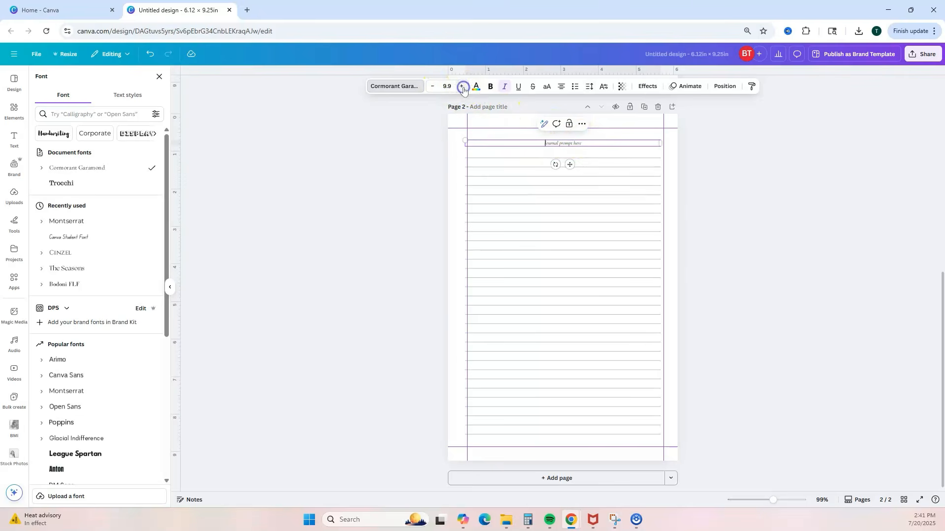
{"action": "left_click", "coordinate": [446, 86]}
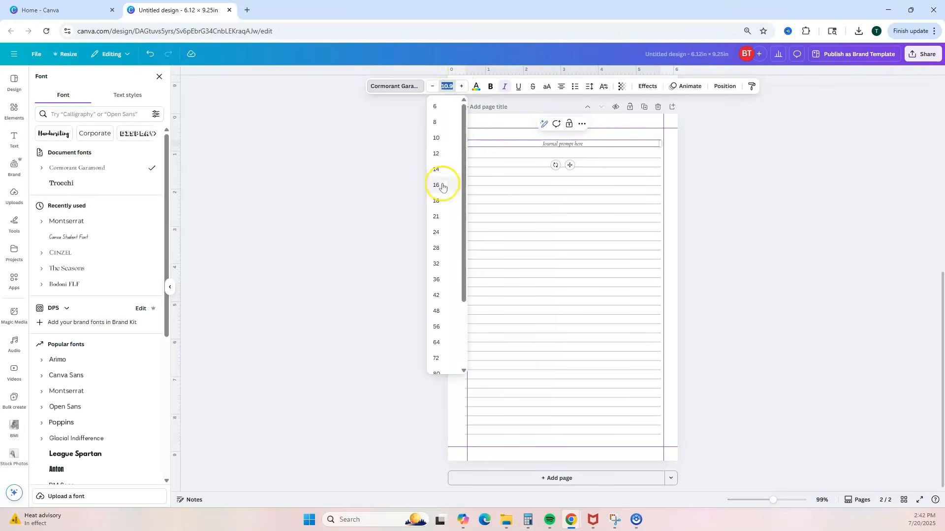
{"action": "left_click", "coordinate": [443, 185]}
{"action": "left_click", "coordinate": [673, 161]}
{"action": "left_click", "coordinate": [600, 146]}
{"action": "left_click", "coordinate": [532, 144]}
{"action": "left_click", "coordinate": [561, 86]}
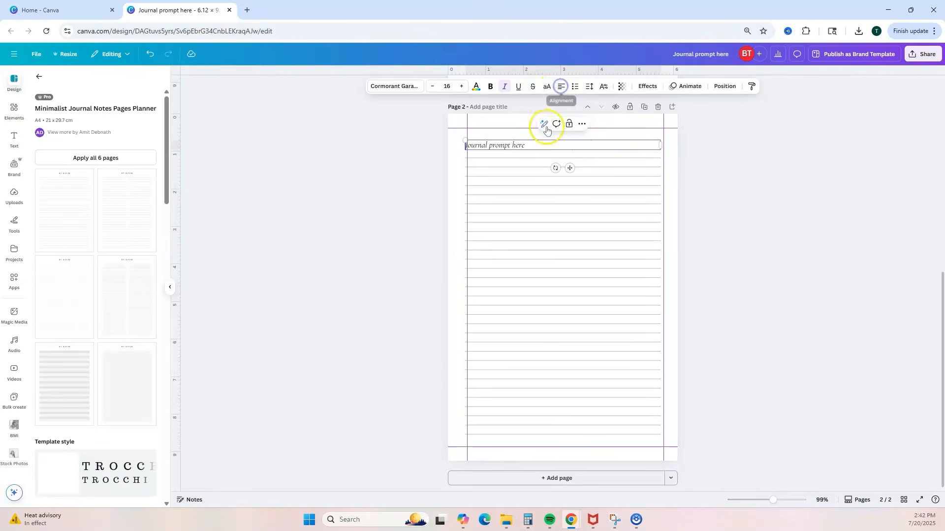
- Group page 2's writing lines and fit them between the left and right margin guides
{"action": "left_click", "coordinate": [478, 160]}
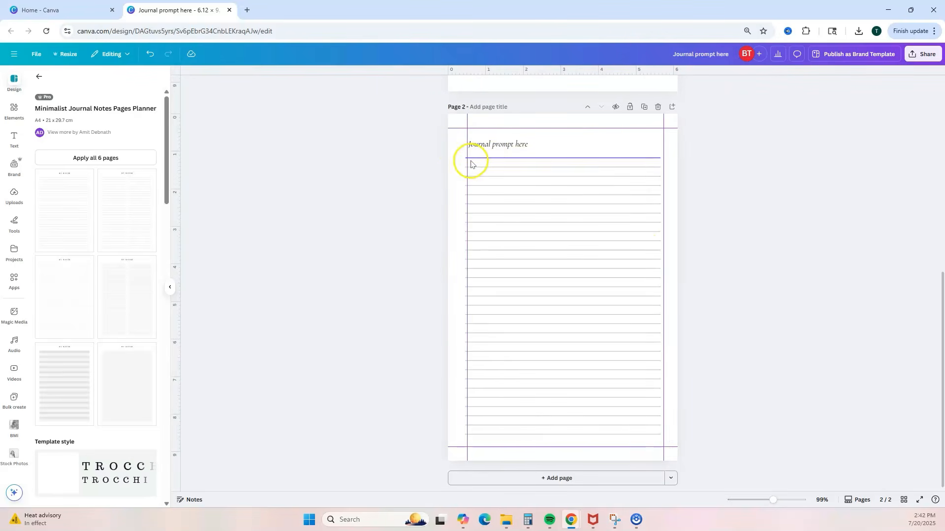
{"action": "left_click_drag", "start_coordinate": [773, 500], "coordinate": [775, 500]}
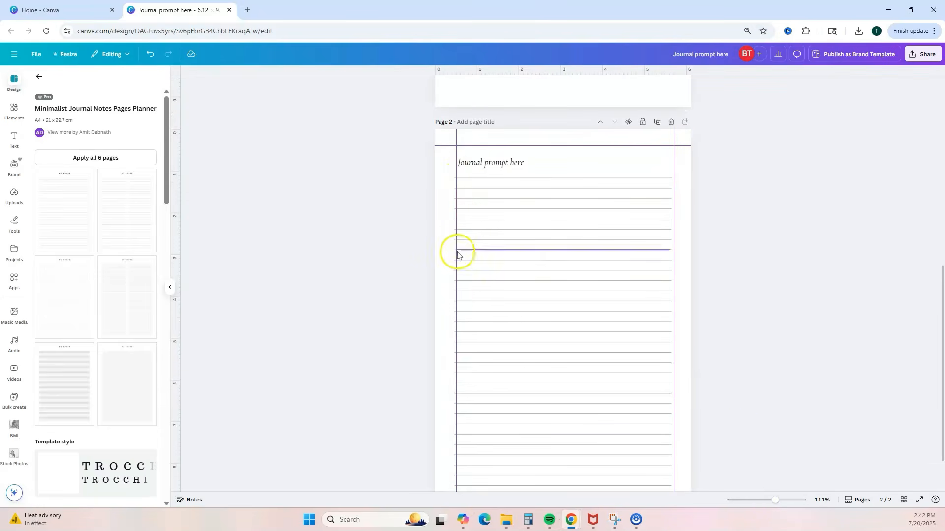
{"action": "scroll", "coordinate": [457, 295], "scroll_direction": "down", "scroll_amount": 2}
{"action": "scroll", "coordinate": [457, 297], "scroll_direction": "up", "scroll_amount": 1}
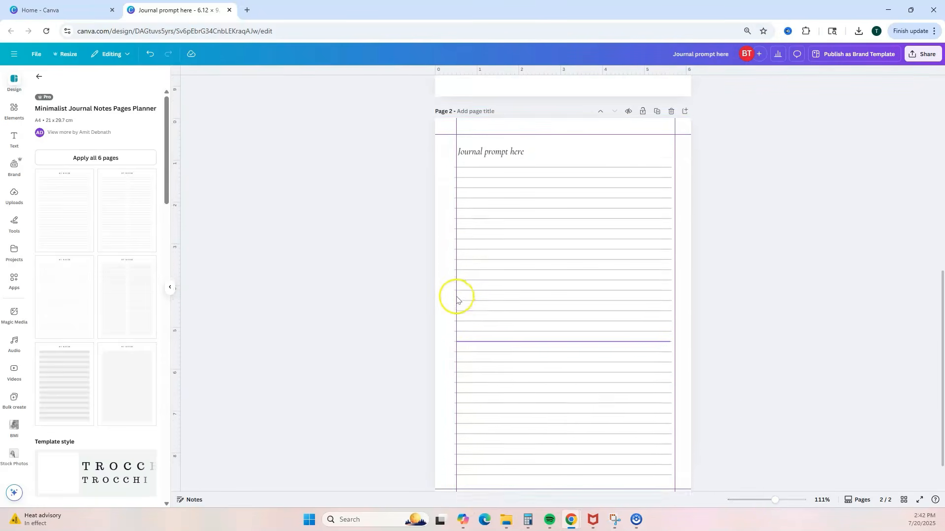
{"action": "left_click_drag", "start_coordinate": [444, 176], "coordinate": [689, 432]}
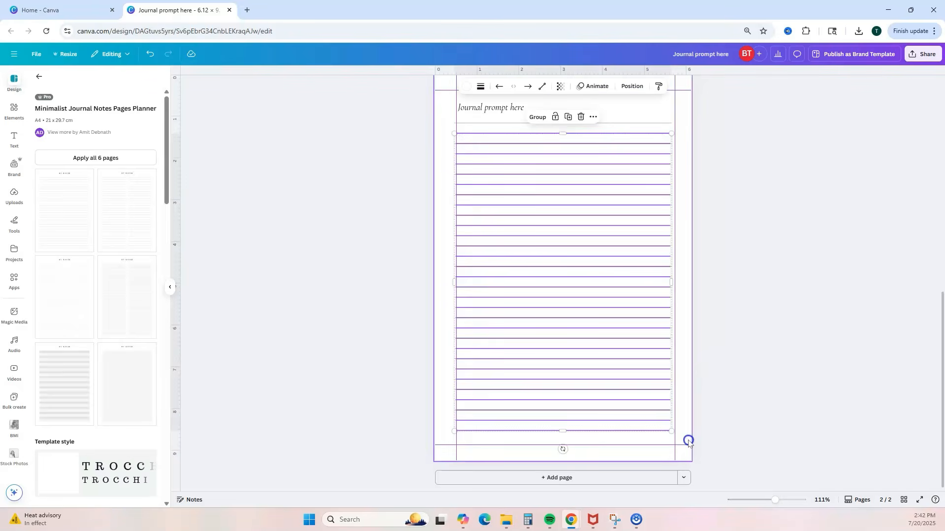
{"action": "left_click", "coordinate": [538, 118]}
{"action": "left_click_drag", "start_coordinate": [526, 140], "coordinate": [530, 139]}
{"action": "scroll", "coordinate": [530, 139], "scroll_direction": "up", "scroll_amount": 2}
{"action": "left_click", "coordinate": [668, 195]}
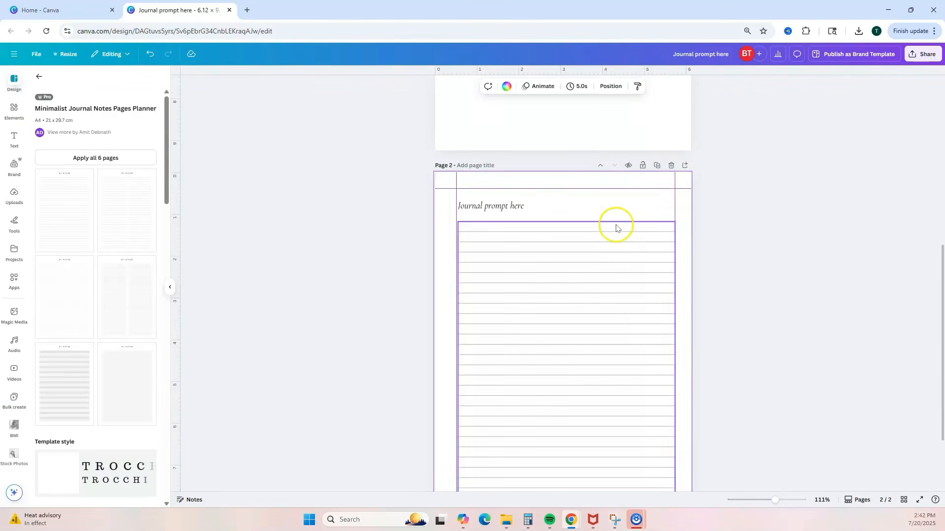
- Ungroup the writing lines on page 2 and delete the topmost line beneath the heading
{"action": "left_click", "coordinate": [612, 250]}
{"action": "left_click", "coordinate": [541, 236]}
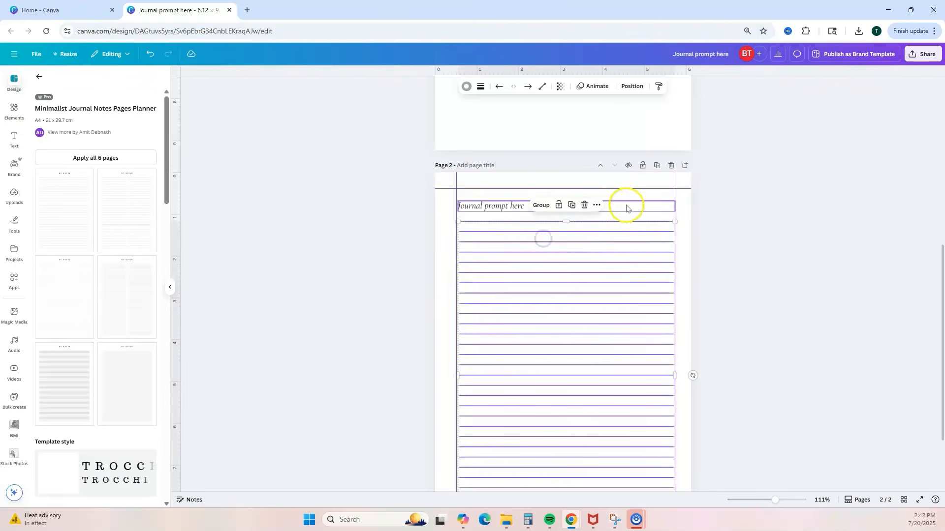
{"action": "left_click", "coordinate": [626, 205]}
{"action": "left_click", "coordinate": [596, 222]}
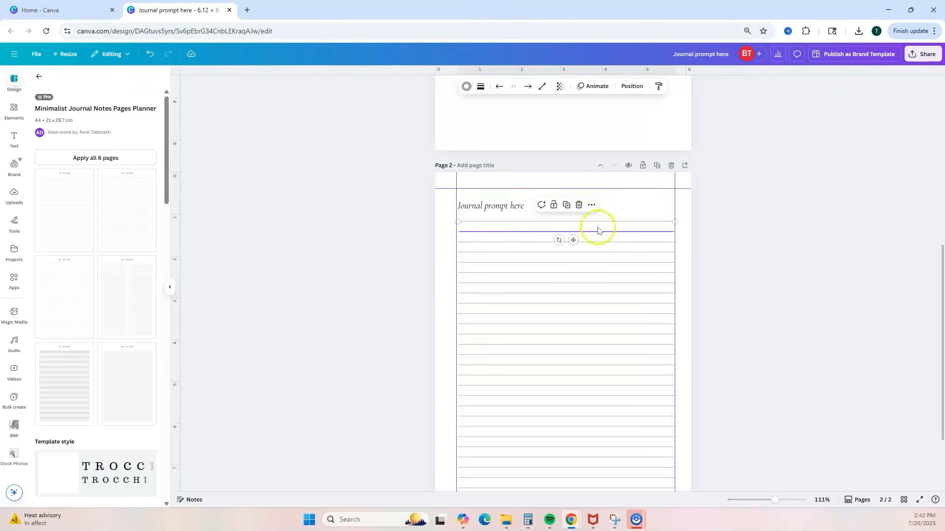
{"action": "left_click", "coordinate": [579, 205]}
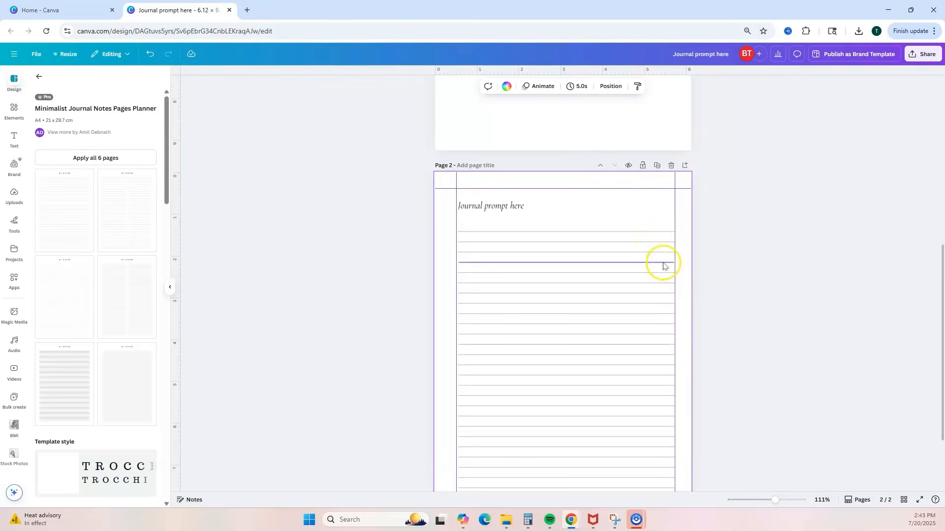
- Set page 1's background to black and the quote text's colour to white
{"action": "scroll", "coordinate": [651, 436], "scroll_direction": "down", "scroll_amount": 2}
{"action": "scroll", "coordinate": [584, 416], "scroll_direction": "up", "scroll_amount": 3}
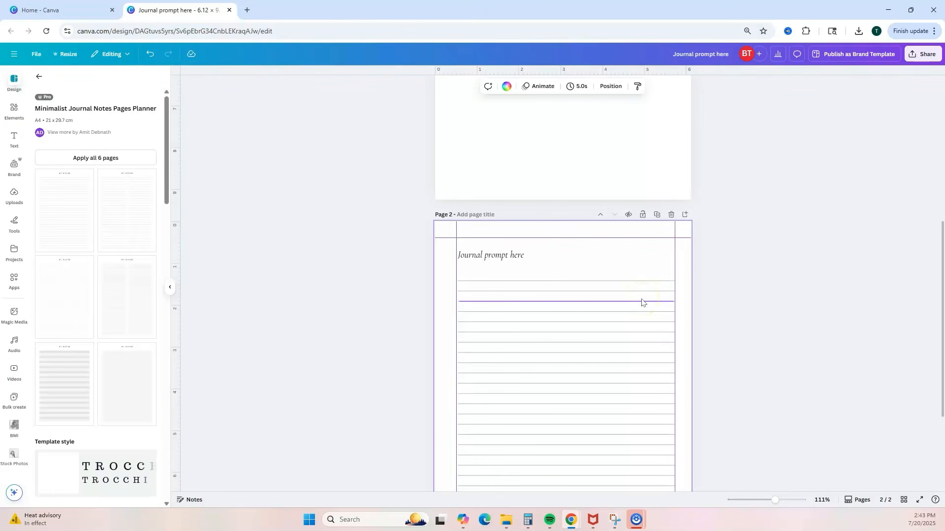
{"action": "scroll", "coordinate": [648, 282], "scroll_direction": "up", "scroll_amount": 5}
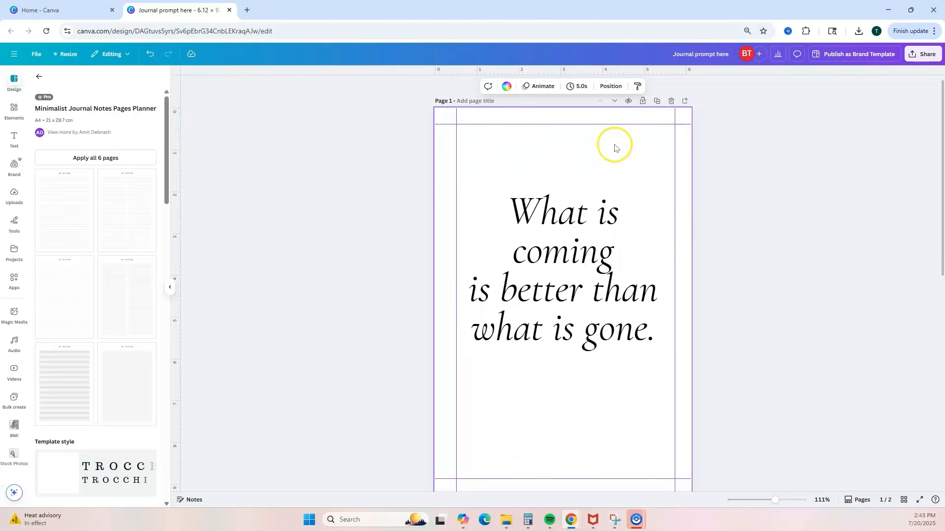
{"action": "left_click", "coordinate": [507, 86]}
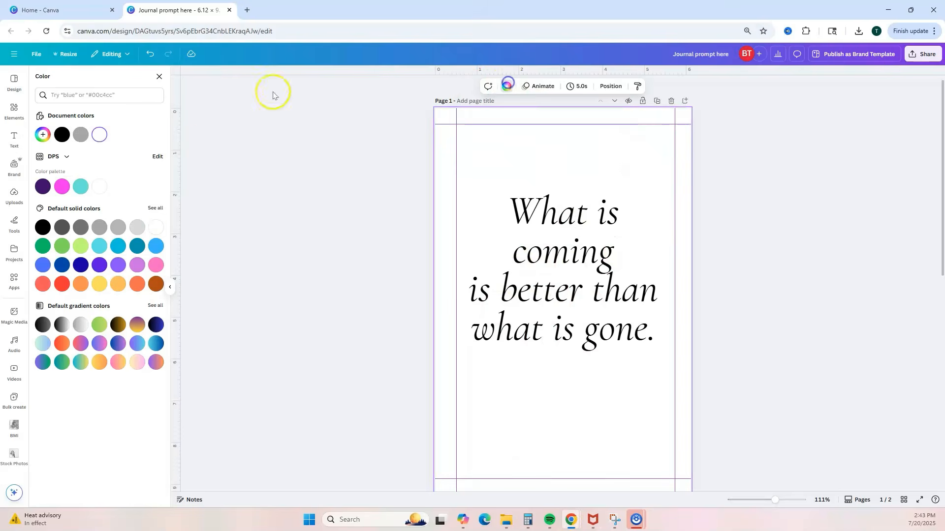
{"action": "left_click", "coordinate": [62, 135]}
{"action": "left_click", "coordinate": [618, 276]}
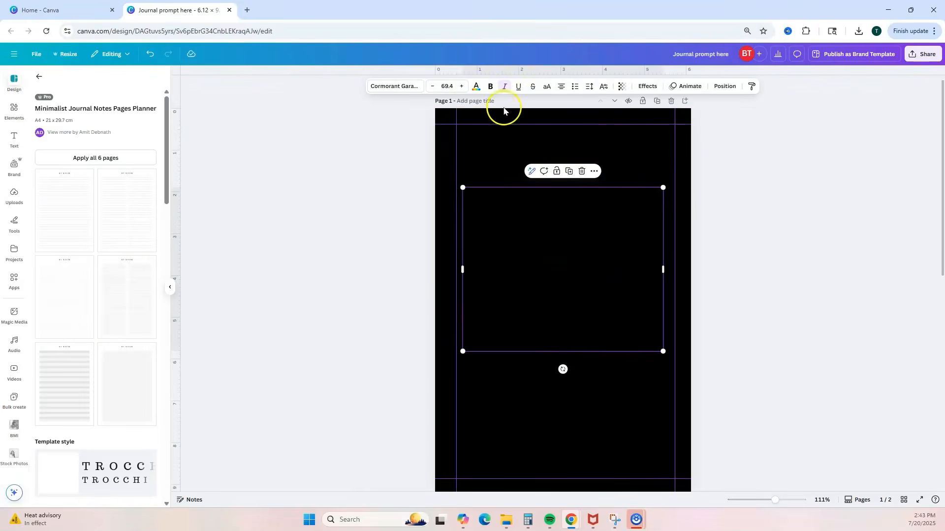
{"action": "left_click", "coordinate": [477, 87]}
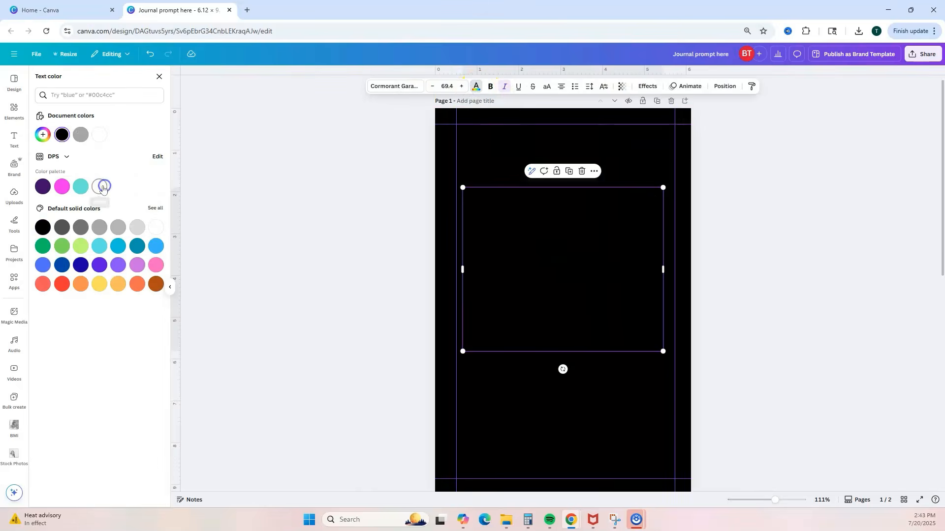
{"action": "left_click", "coordinate": [99, 187]}
{"action": "left_click", "coordinate": [661, 438]}
- Review the quote page and the lined prompt page, both individually and together in grid view
{"action": "scroll", "coordinate": [658, 418], "scroll_direction": "down", "scroll_amount": 5}
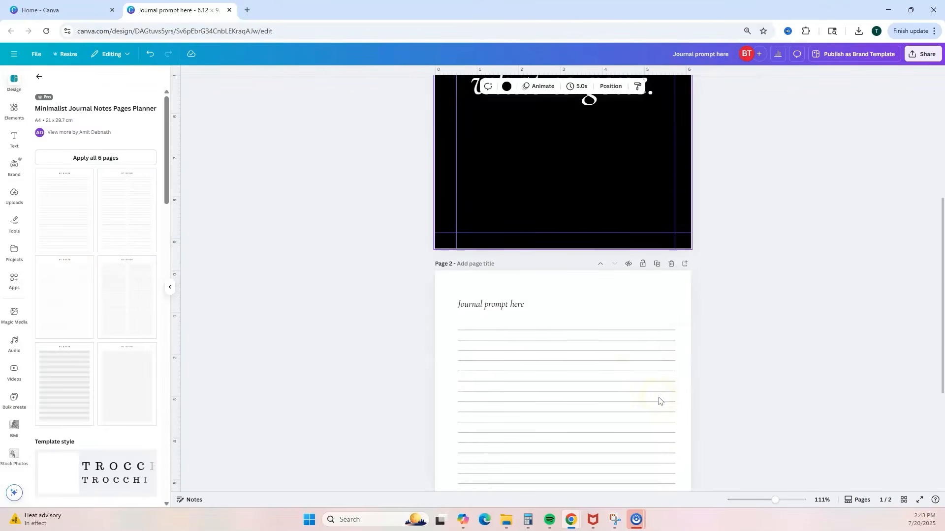
{"action": "left_click", "coordinate": [525, 307]}
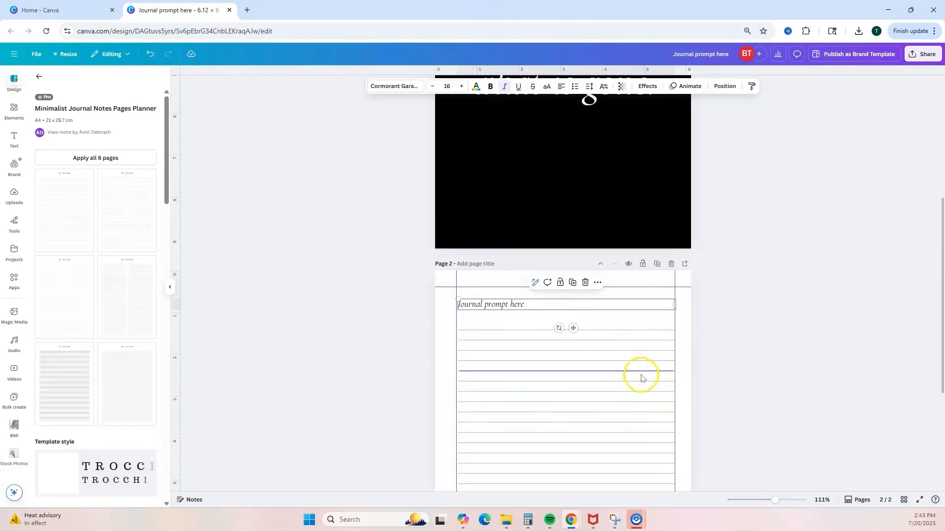
{"action": "scroll", "coordinate": [689, 342], "scroll_direction": "down", "scroll_amount": 4}
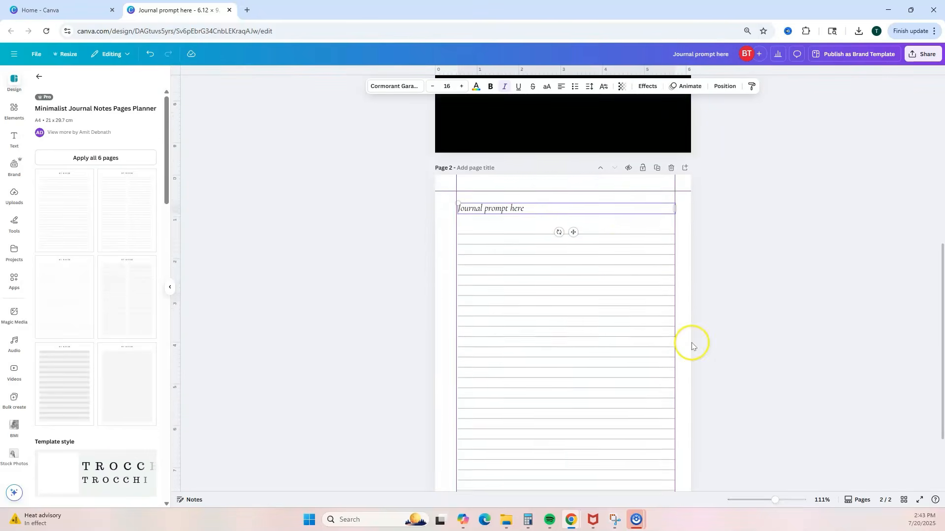
{"action": "scroll", "coordinate": [691, 344], "scroll_direction": "up", "scroll_amount": 6}
{"action": "left_click", "coordinate": [766, 331]}
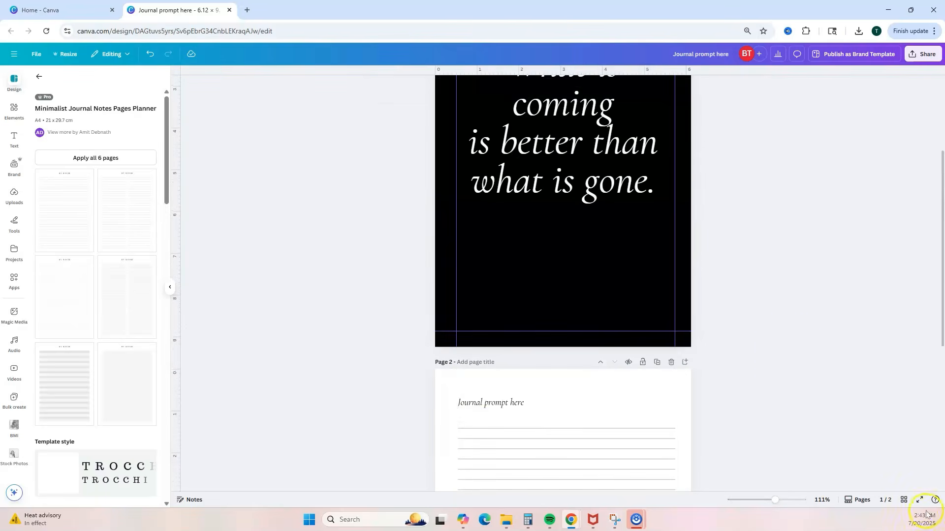
{"action": "left_click", "coordinate": [905, 501]}
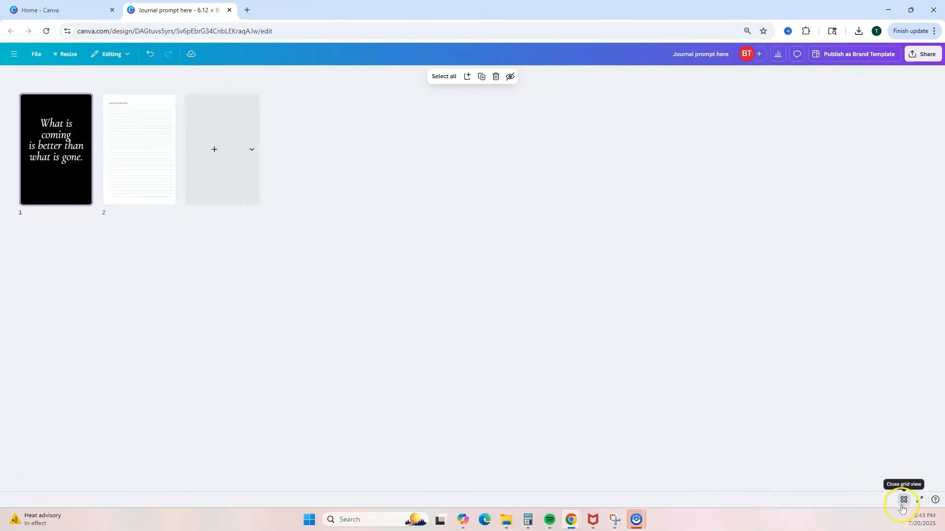
{"action": "left_click", "coordinate": [902, 507]}
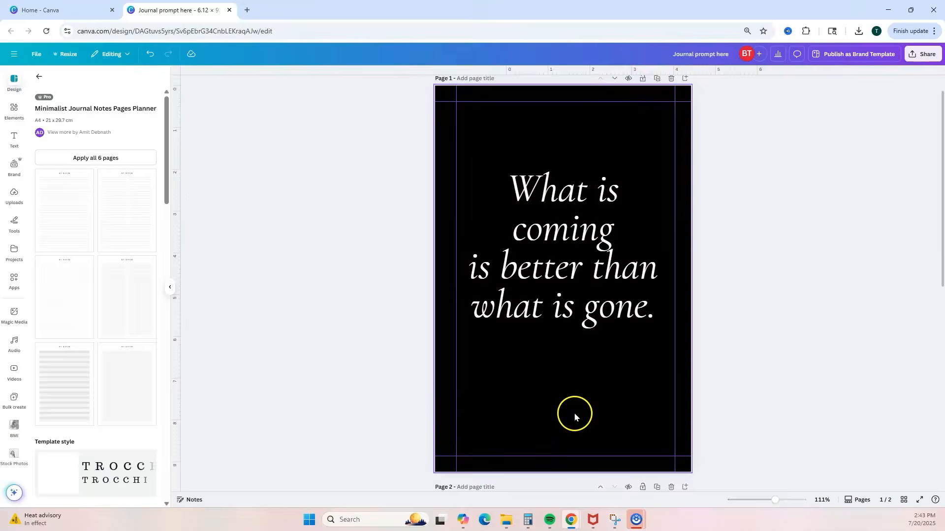
{"action": "scroll", "coordinate": [574, 413], "scroll_direction": "down", "scroll_amount": 8}
{"action": "scroll", "coordinate": [579, 472], "scroll_direction": "up", "scroll_amount": 6}
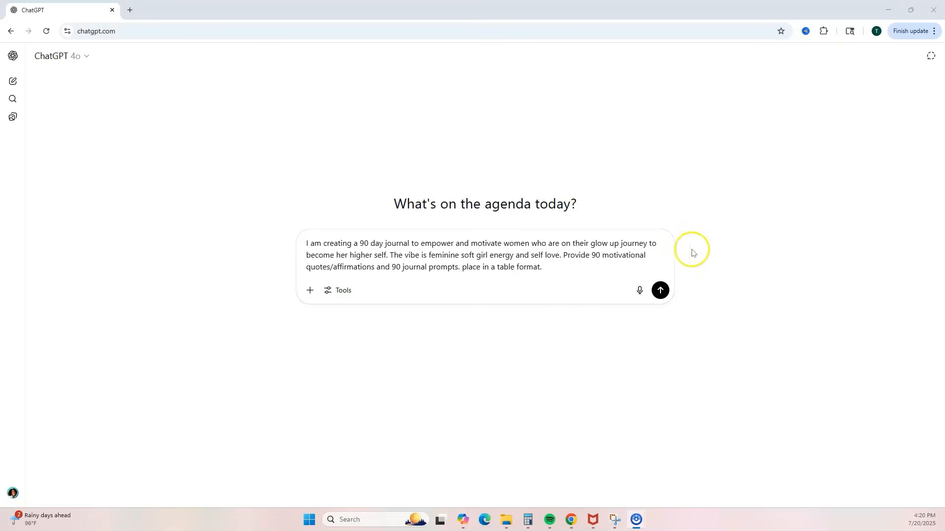
- In ChatGPT, submit the prompt for a table of 90 motivational quotes/affirmations and 90 journal prompts, and check its rows through to the end
{"action": "left_click", "coordinate": [660, 290]}
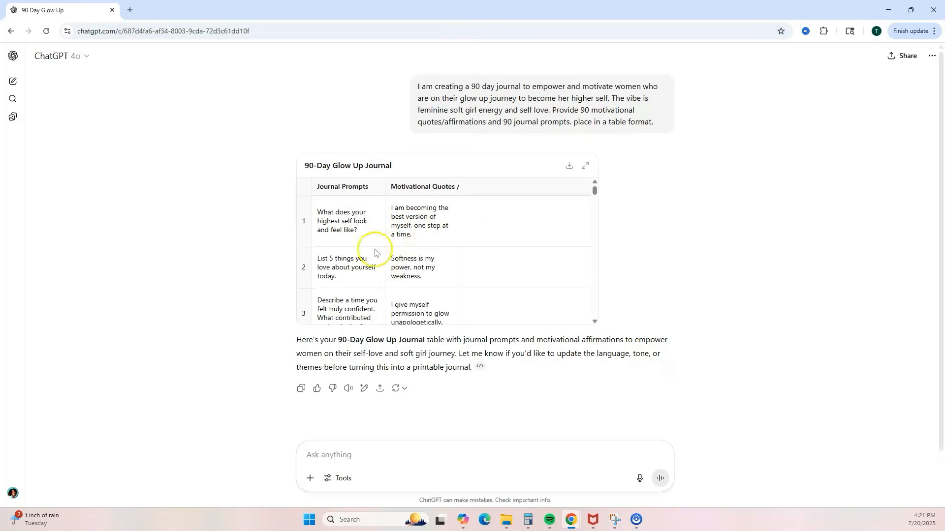
{"action": "scroll", "coordinate": [455, 228], "scroll_direction": "down", "scroll_amount": 20}
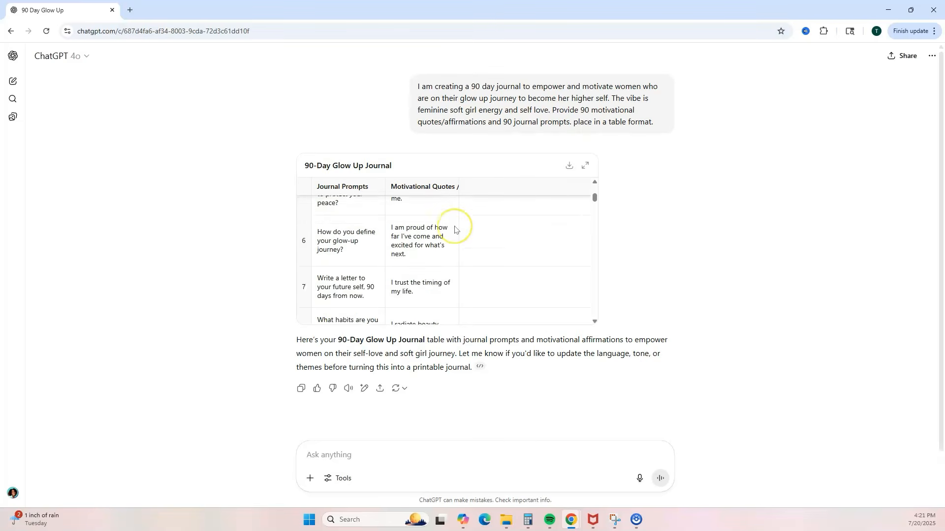
{"action": "scroll", "coordinate": [453, 241], "scroll_direction": "down", "scroll_amount": 15}
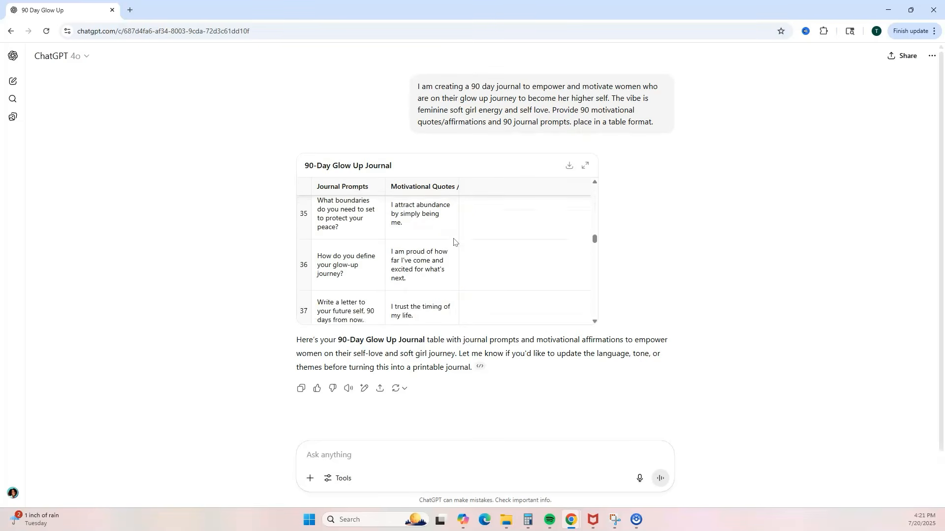
{"action": "scroll", "coordinate": [454, 241], "scroll_direction": "down", "scroll_amount": 15}
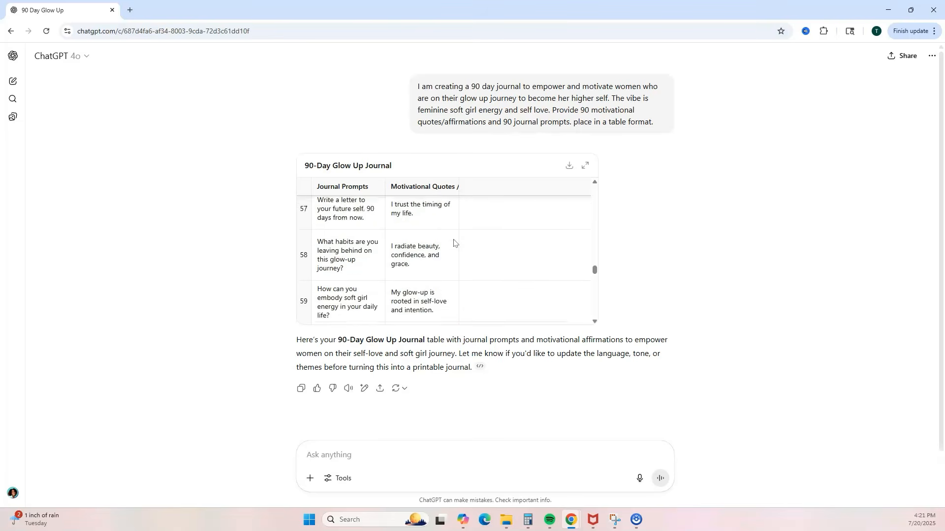
{"action": "scroll", "coordinate": [453, 241], "scroll_direction": "down", "scroll_amount": 12}
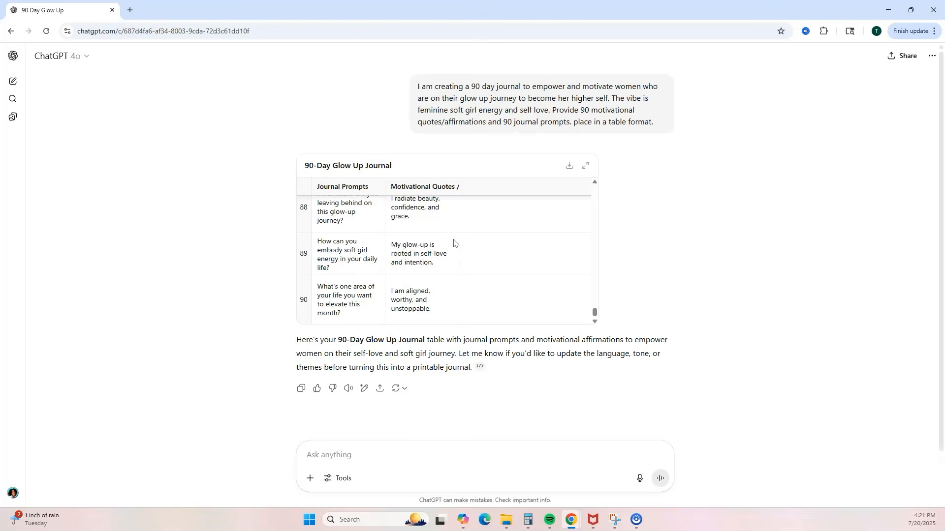
- Download the 90-Day Glow Up Journal table as a CSV file
{"action": "left_click", "coordinate": [570, 168]}
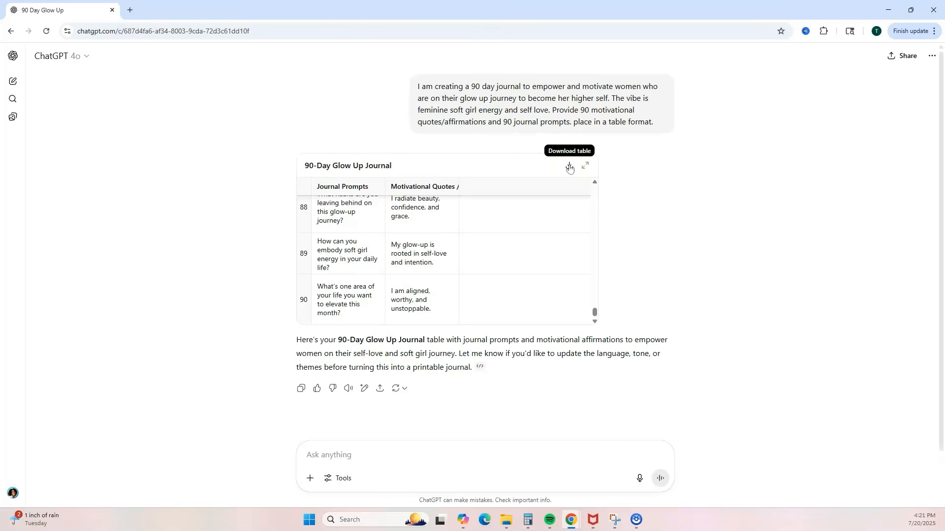
{"action": "left_click", "coordinate": [569, 168]}
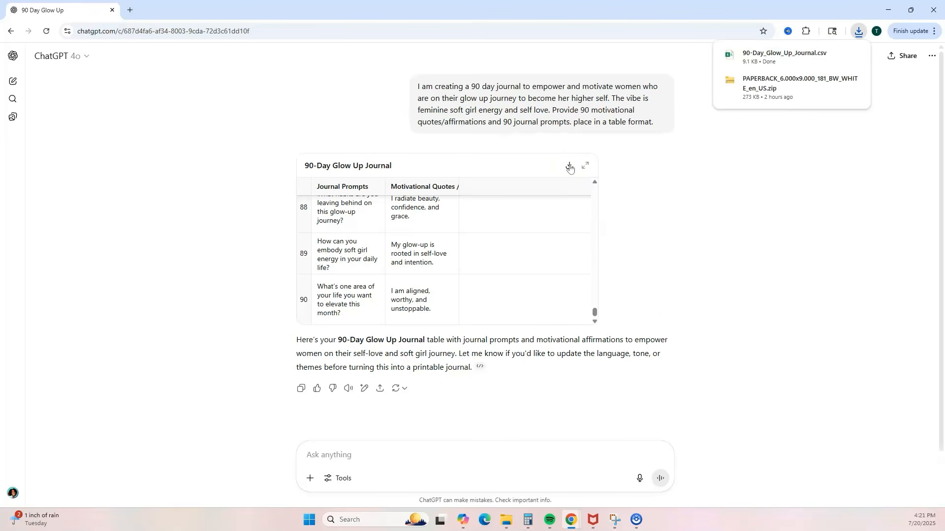
{"action": "left_click", "coordinate": [677, 327]}
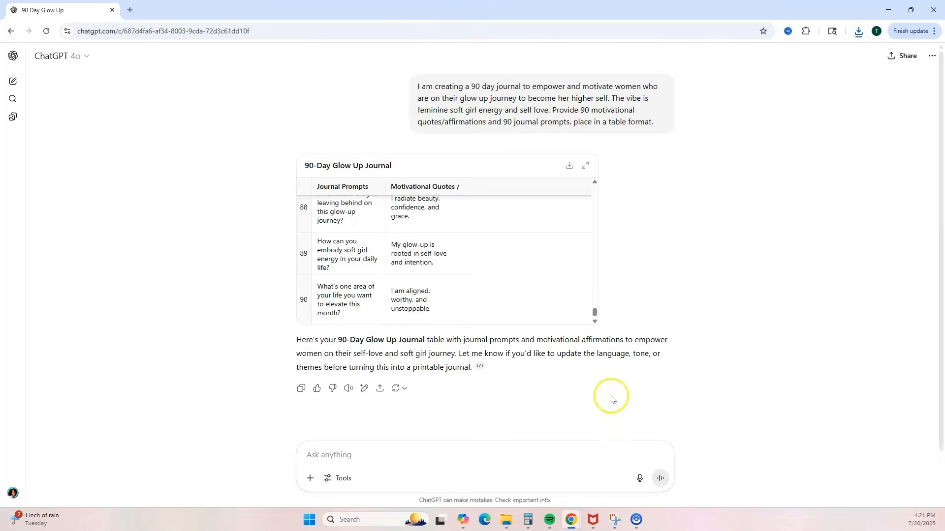
- Switch back to the Canva journal design and open the Bulk create app, found by searching apps for "bulk"
{"action": "left_click", "coordinate": [571, 519]}
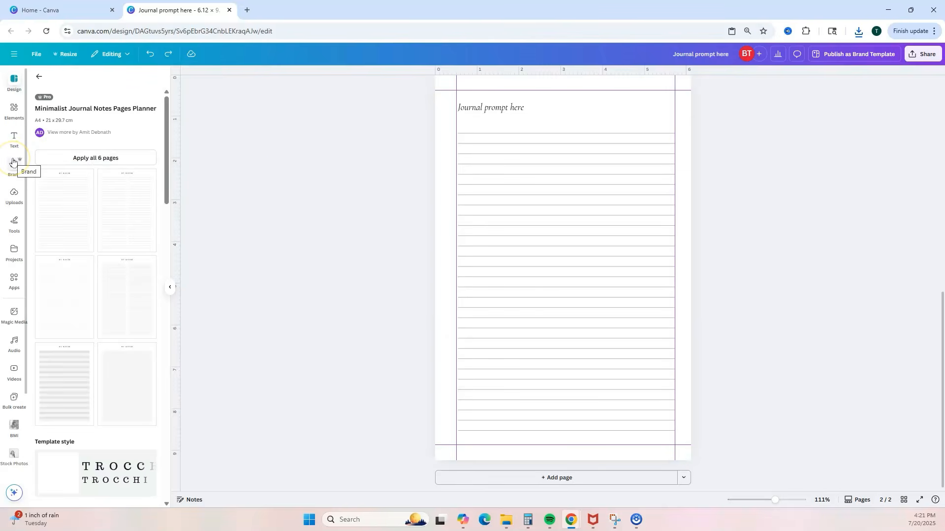
{"action": "scroll", "coordinate": [30, 386], "scroll_direction": "down", "scroll_amount": 2}
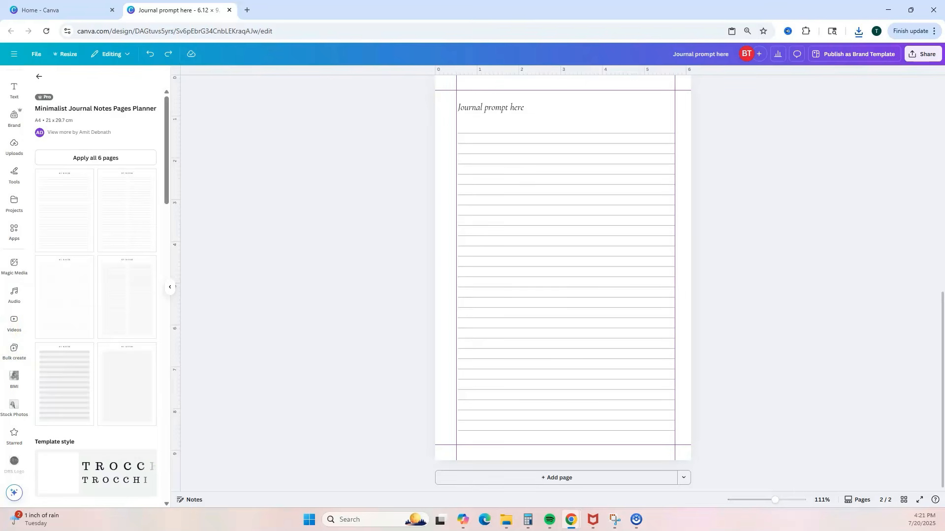
{"action": "left_click", "coordinate": [14, 230]}
{"action": "left_click", "coordinate": [67, 83]}
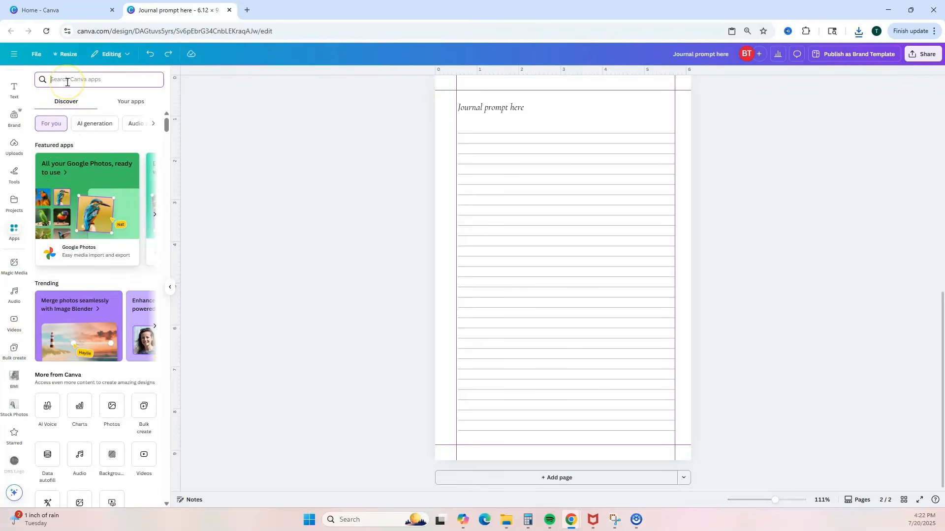
{"action": "type", "text": "bulk"}
{"action": "key", "text": "Return"}
{"action": "left_click", "coordinate": [41, 103]}
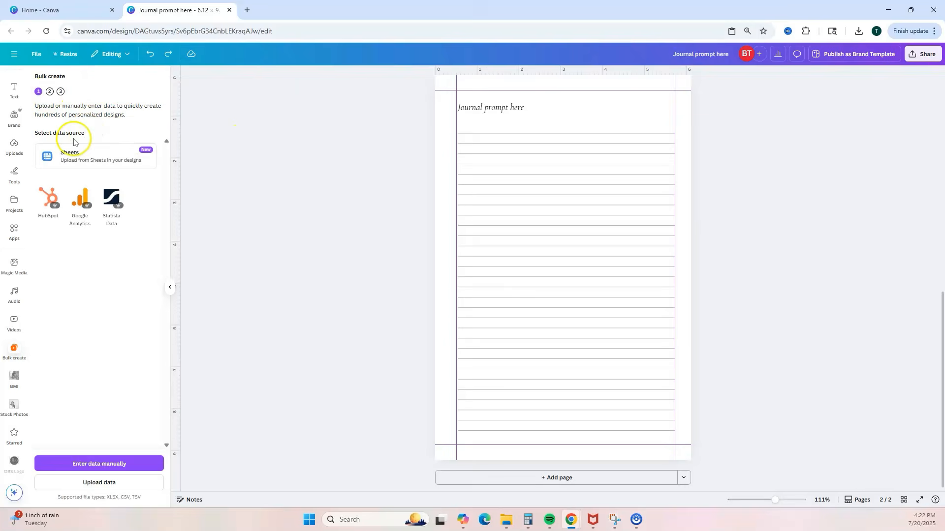
- Upload the 90-Day_Glow_Up_Journal CSV file from Downloads as the bulk create data source
{"action": "left_click", "coordinate": [113, 488]}
{"action": "left_click", "coordinate": [119, 116]}
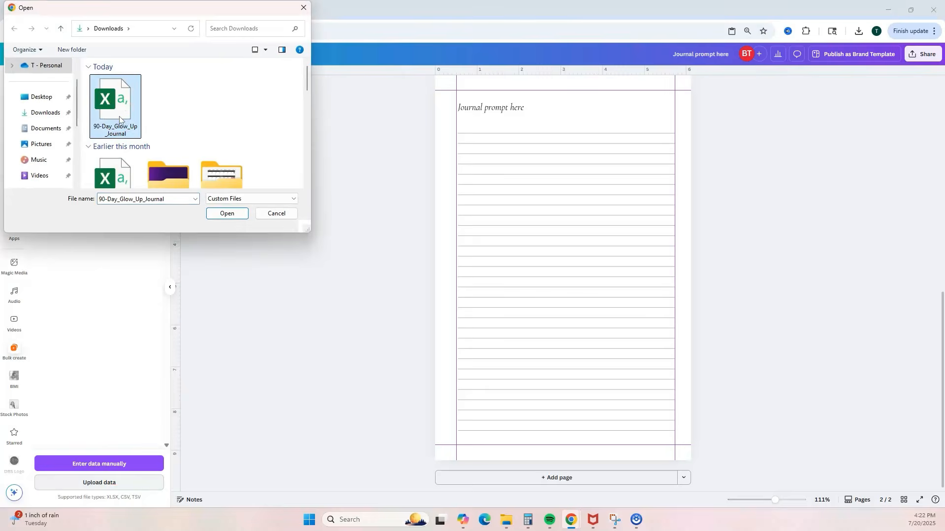
{"action": "left_click", "coordinate": [215, 213]}
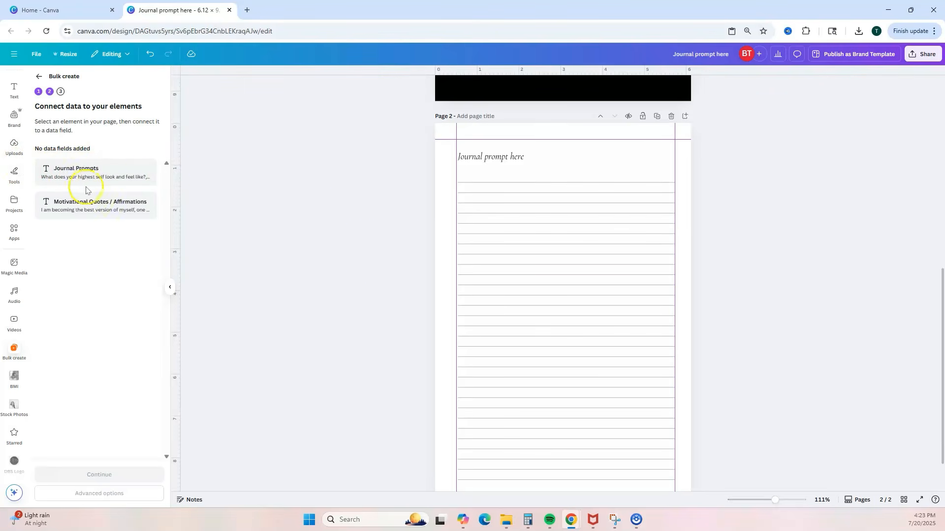
- Connect the "Journal prompt here" text on the lined page to the Journal Prompts data field
{"action": "left_click", "coordinate": [506, 161]}
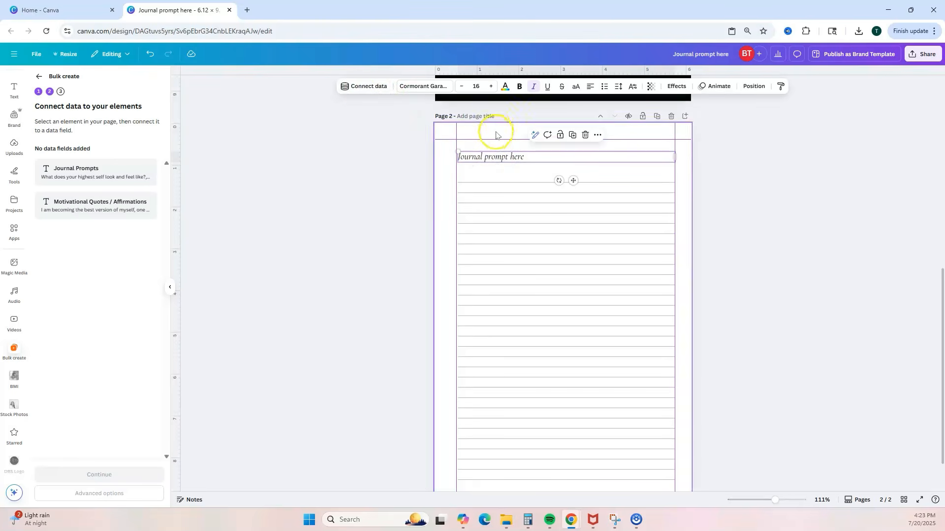
{"action": "right_click", "coordinate": [484, 158]}
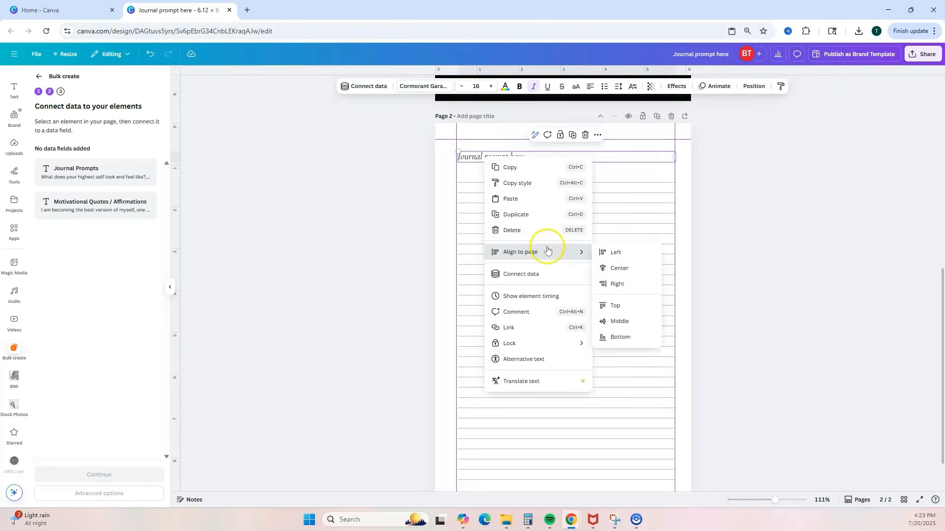
{"action": "left_click", "coordinate": [541, 274]}
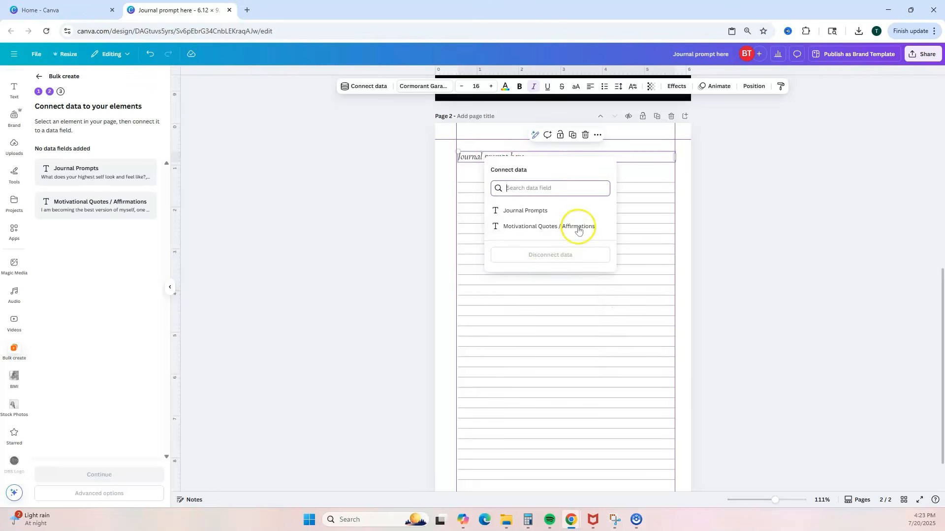
{"action": "left_click", "coordinate": [539, 212]}
- Connect the quote text on the black page to the Motivational Quotes / Affirmations data field
{"action": "scroll", "coordinate": [522, 222], "scroll_direction": "up", "scroll_amount": 6}
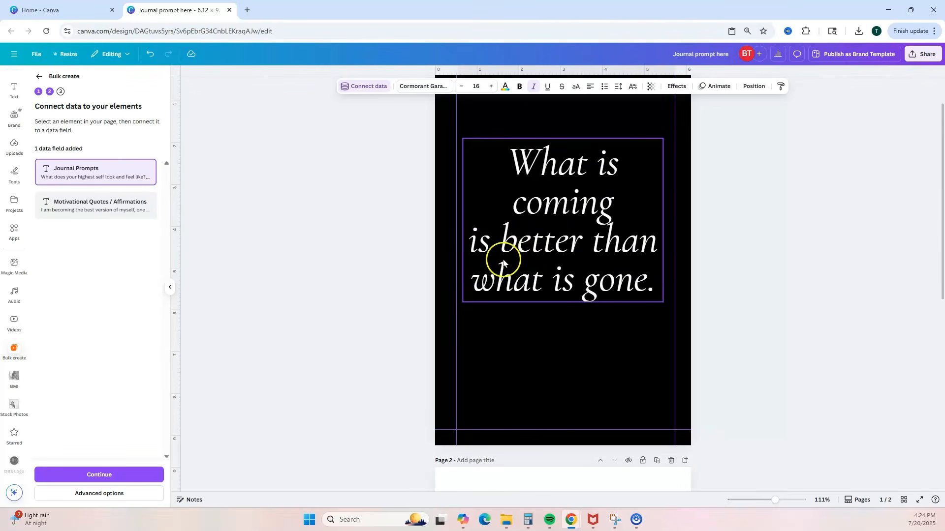
{"action": "left_click", "coordinate": [520, 281]}
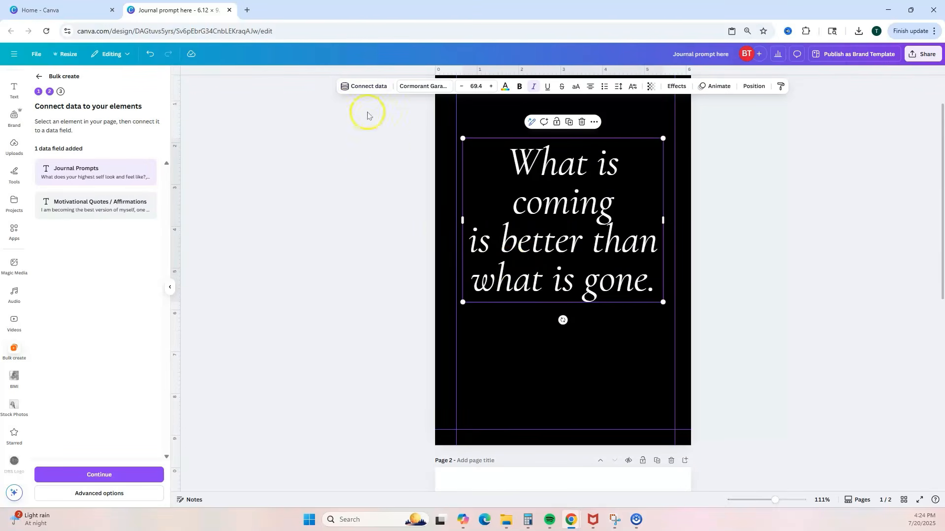
{"action": "left_click", "coordinate": [361, 89]}
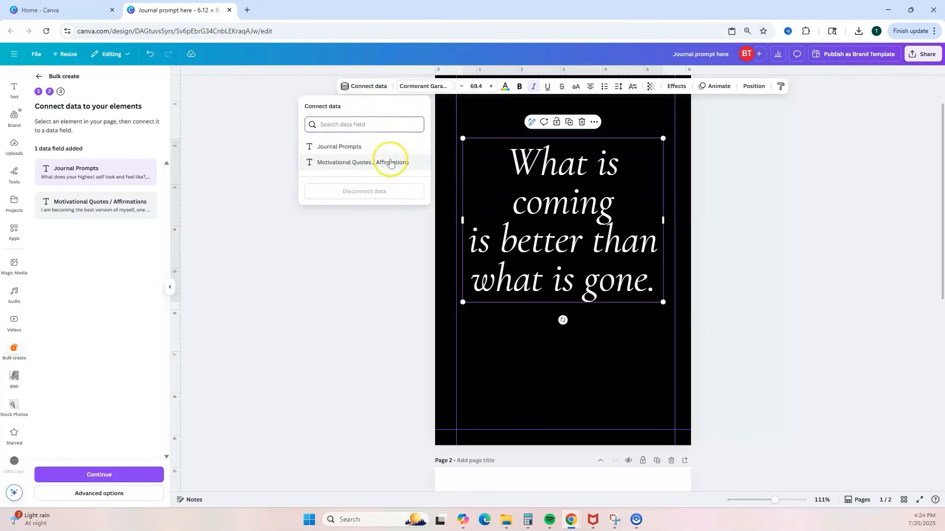
{"action": "left_click", "coordinate": [389, 165]}
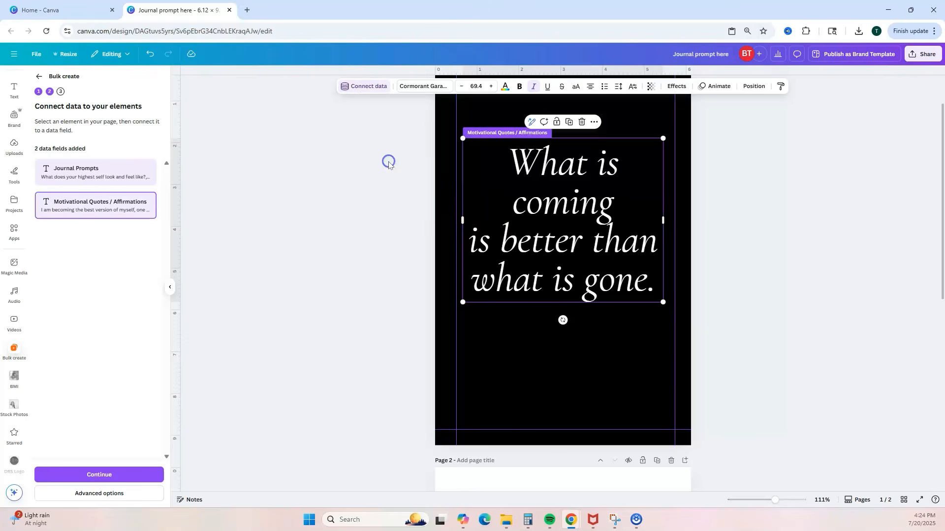
- Continue to the data rows, check the selected rows through to the end, and generate the 90 designs
{"action": "scroll", "coordinate": [521, 284], "scroll_direction": "down", "scroll_amount": 3}
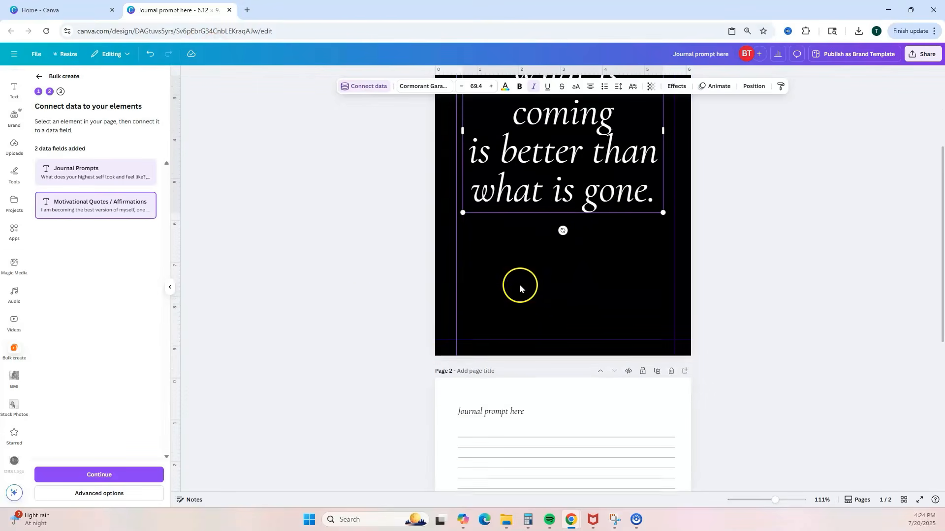
{"action": "scroll", "coordinate": [337, 365], "scroll_direction": "down", "scroll_amount": 1}
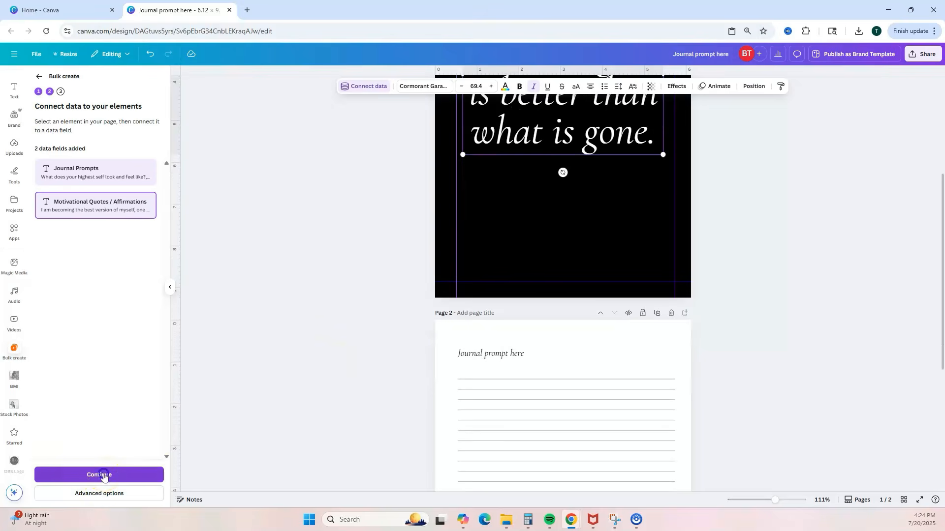
{"action": "left_click", "coordinate": [103, 475]}
{"action": "left_click_drag", "start_coordinate": [165, 207], "coordinate": [155, 437]}
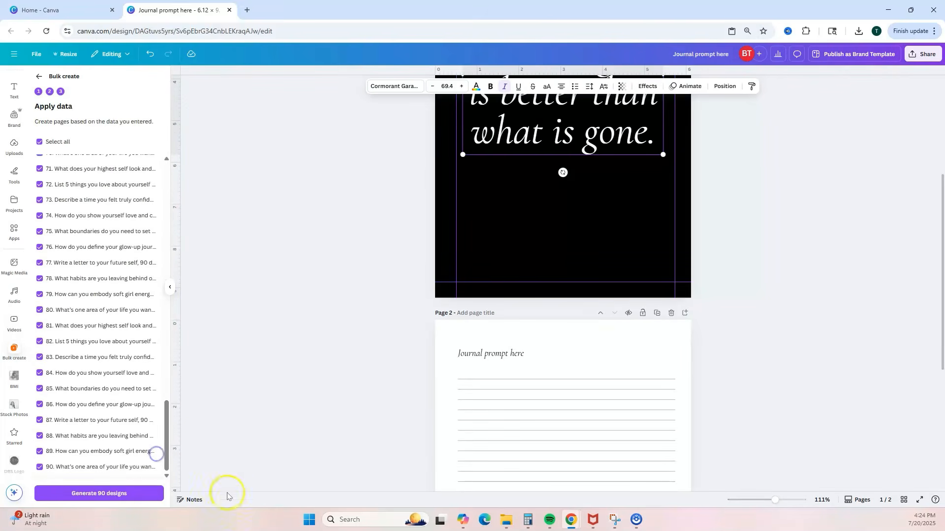
{"action": "left_click", "coordinate": [107, 501]}
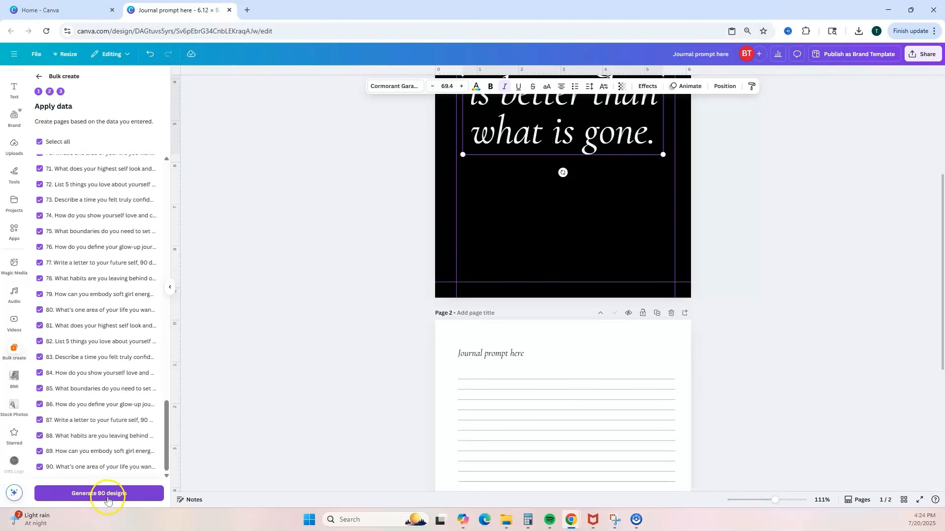
{"action": "left_click", "coordinate": [113, 498]}
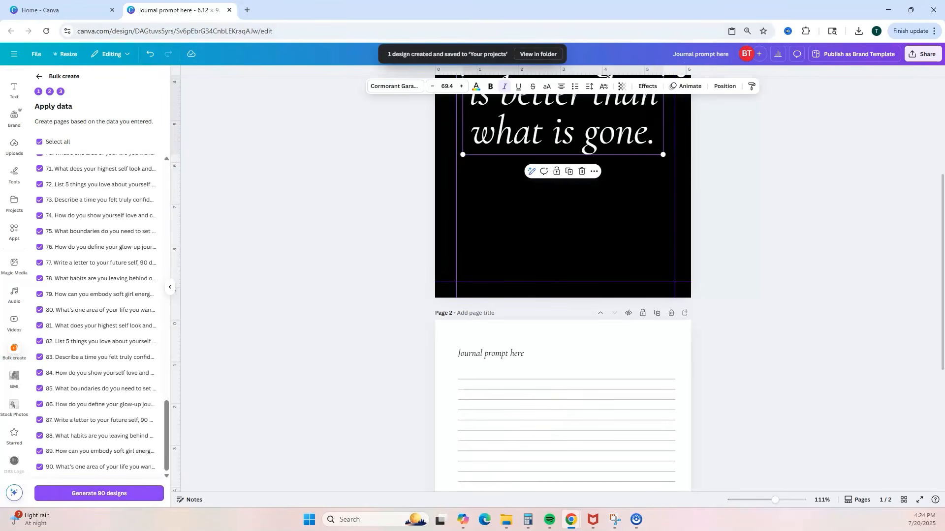
- View the created design in its project folder and open the bulk-generated journal
{"action": "left_click", "coordinate": [545, 58]}
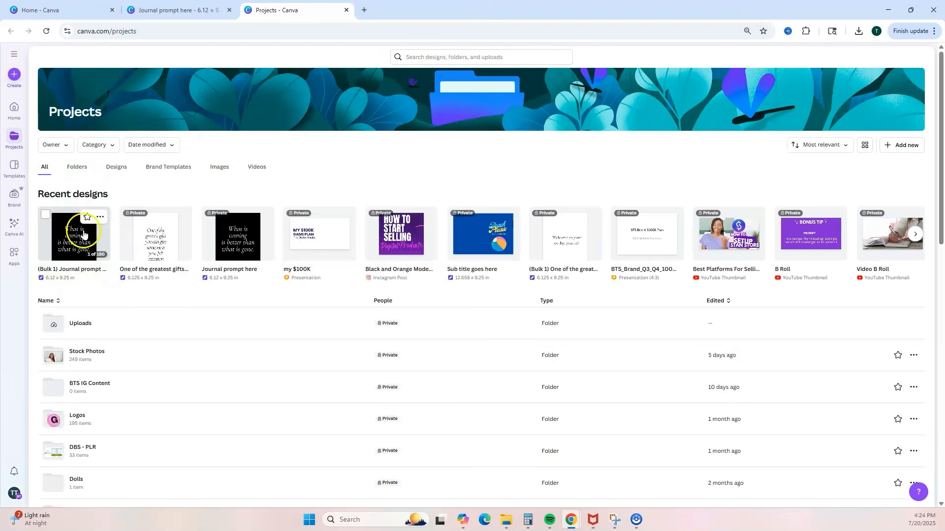
{"action": "left_click", "coordinate": [67, 242]}
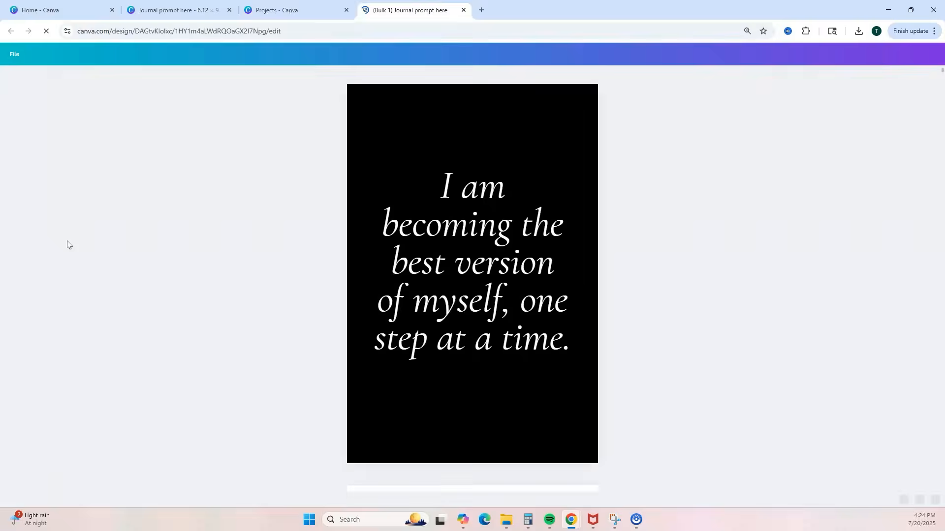
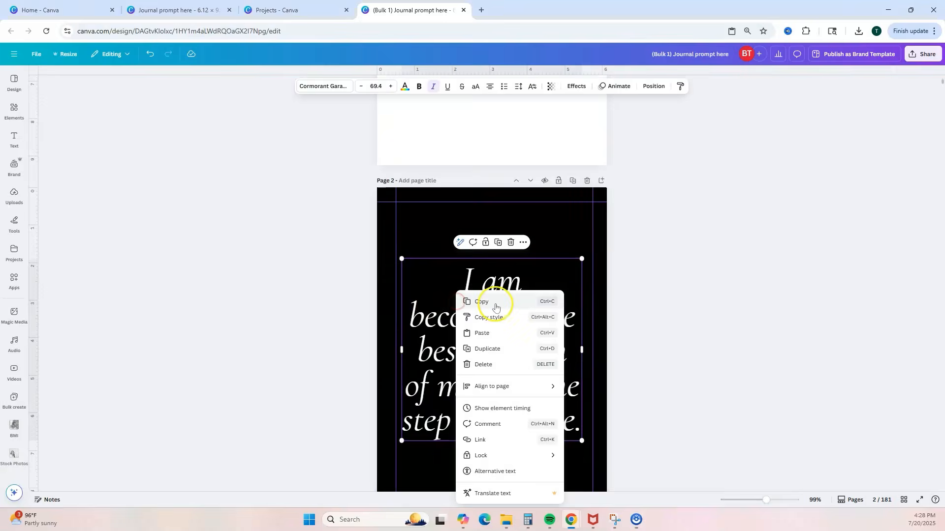
- Paste the copied quote text box onto the blank first page and change its text color to black
{"action": "right_click", "coordinate": [480, 282]}
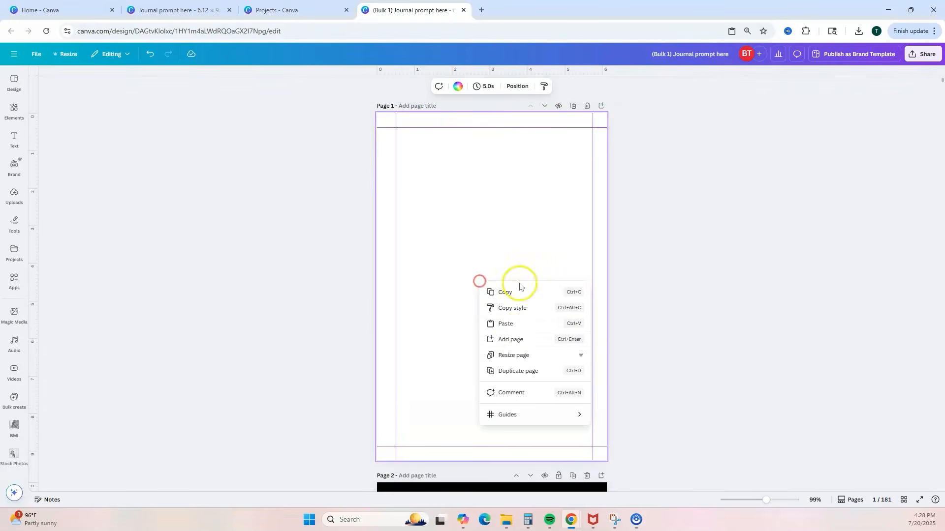
{"action": "left_click", "coordinate": [507, 323]}
{"action": "left_click", "coordinate": [405, 87]}
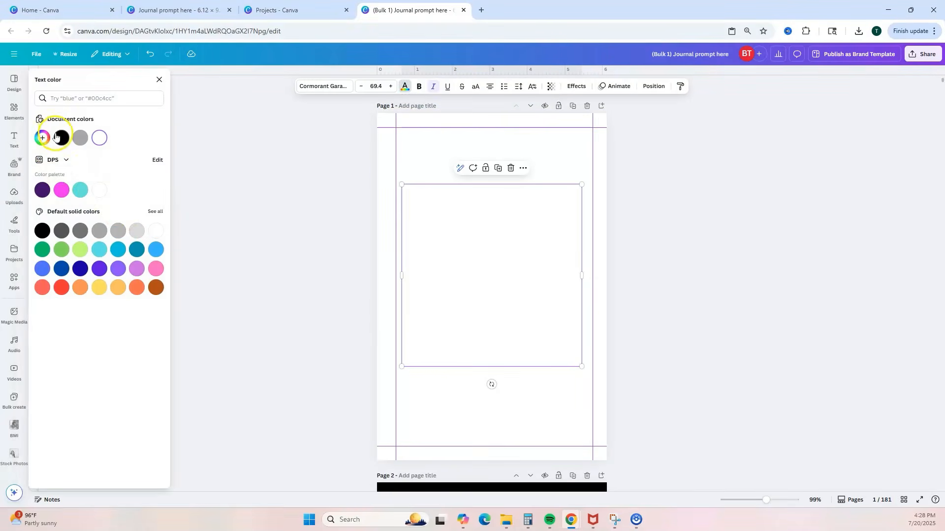
- Copy the heading "Welcome, Beautiful" from the ChatGPT welcome message and paste it into the text box on the journal's first page
{"action": "key", "text": "alt+Tab"}
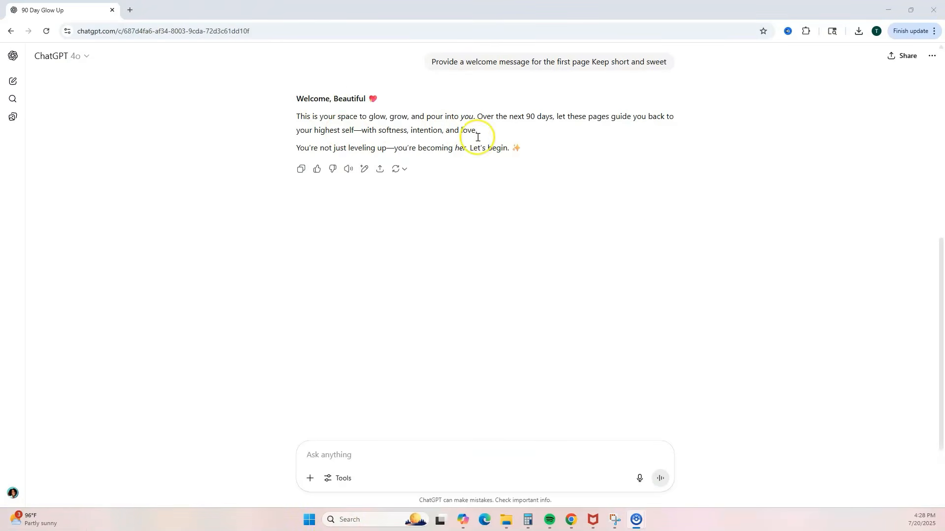
{"action": "left_click", "coordinate": [363, 99]}
{"action": "left_click_drag", "start_coordinate": [363, 99], "coordinate": [296, 98]}
{"action": "key", "text": "ctrl+c"}
{"action": "key", "text": "alt+Tab"}
{"action": "key", "text": "ctrl+v"}
- Duplicate the heading below itself and replace the copy's text with the body of the ChatGPT welcome message
{"action": "left_click", "coordinate": [505, 167]}
{"action": "left_click_drag", "start_coordinate": [504, 194], "coordinate": [498, 241]}
{"action": "key", "text": "alt+Tab"}
{"action": "left_click_drag", "start_coordinate": [296, 116], "coordinate": [497, 145]}
{"action": "key", "text": "alt+Tab"}
{"action": "triple_click", "coordinate": [577, 254]}
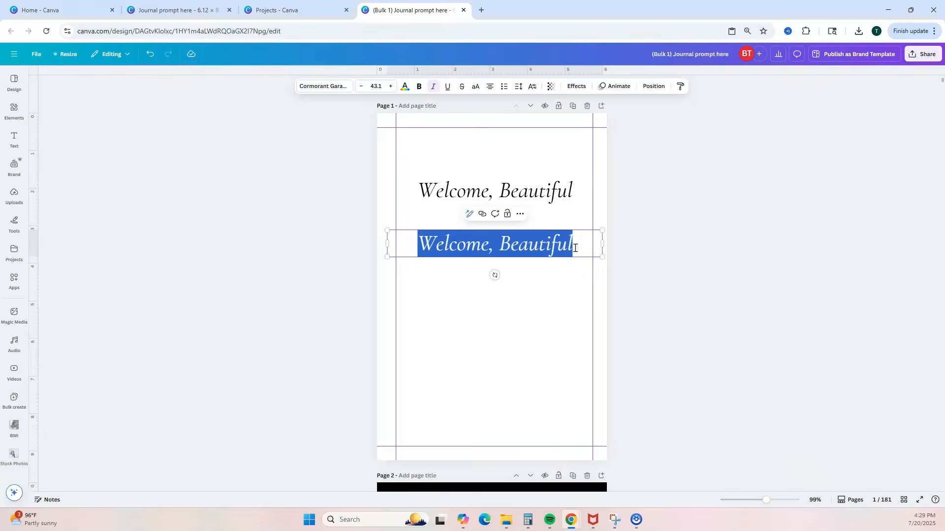
{"action": "key", "text": "ctrl+v"}
- Scale the welcome text to about size 20.6, place it under the heading, and bold "You're not just leveling up you're becoming her."
{"action": "left_click_drag", "start_coordinate": [387, 230], "coordinate": [488, 334]}
{"action": "left_click_drag", "start_coordinate": [488, 391], "coordinate": [386, 391]}
{"action": "left_click_drag", "start_coordinate": [507, 392], "coordinate": [507, 291]}
{"action": "left_click_drag", "start_coordinate": [587, 297], "coordinate": [404, 297]}
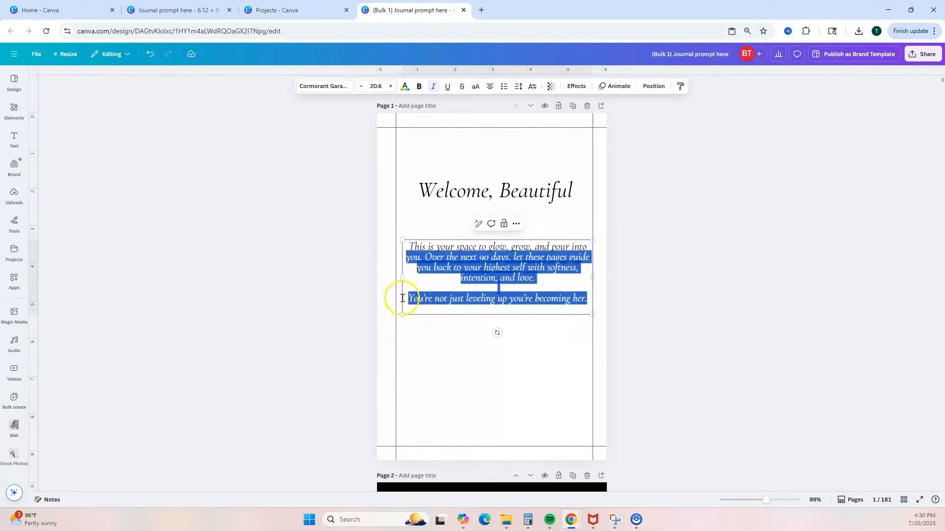
{"action": "left_click", "coordinate": [419, 86]}
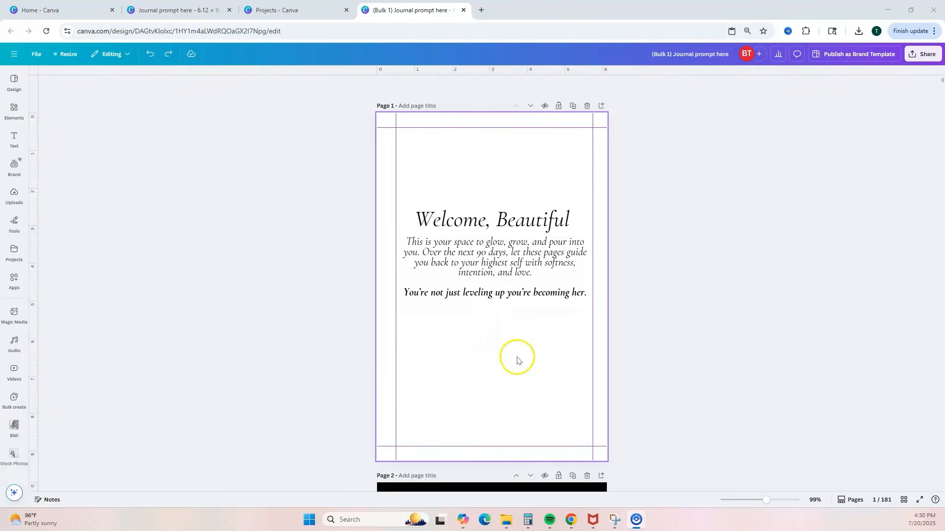
{"action": "left_click", "coordinate": [525, 358]}
{"action": "left_click", "coordinate": [514, 265]}
{"action": "left_click", "coordinate": [502, 225]}
{"action": "left_click_drag", "start_coordinate": [501, 226], "coordinate": [587, 420]}
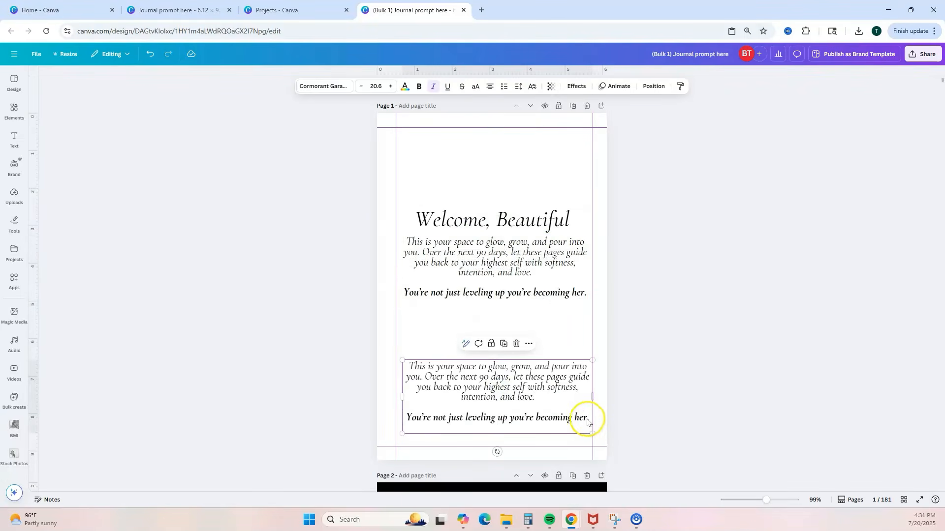
{"action": "double_click", "coordinate": [587, 421]}
{"action": "type", "text": "www.YourWebsite.com"}
{"action": "left_click_drag", "start_coordinate": [504, 391], "coordinate": [507, 462]}
{"action": "left_click", "coordinate": [379, 263]}
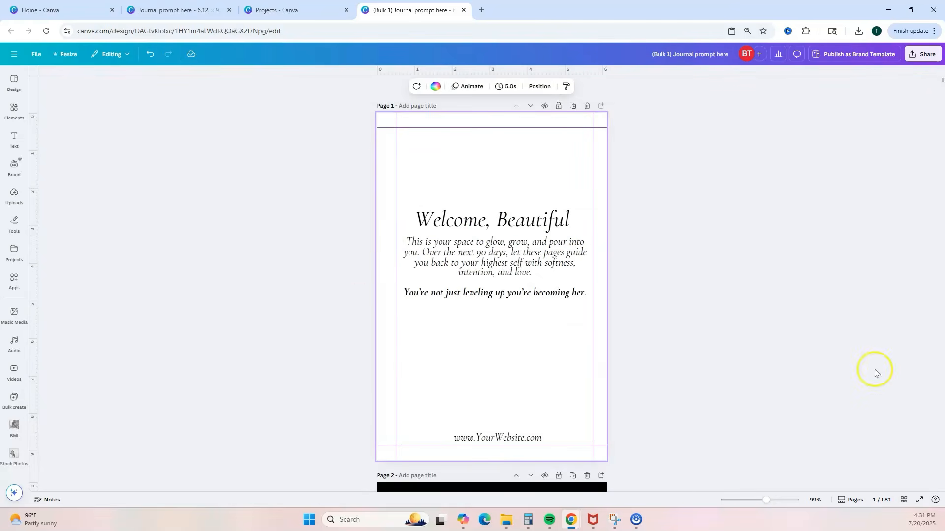
- Rename the design as "90 Day Journal"
{"action": "scroll", "coordinate": [374, 123], "scroll_direction": "down", "scroll_amount": 5}
{"action": "scroll", "coordinate": [474, 154], "scroll_direction": "up", "scroll_amount": 5}
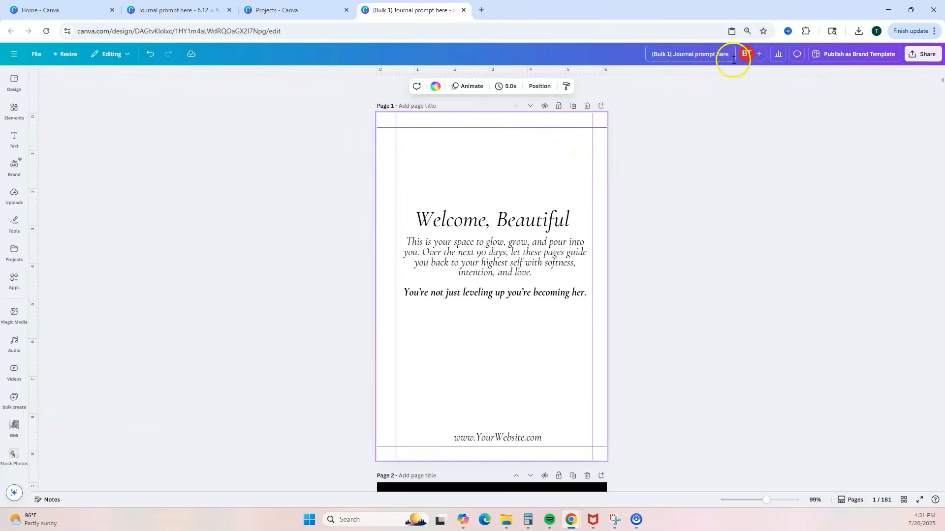
{"action": "left_click_drag", "start_coordinate": [734, 55], "coordinate": [651, 58]}
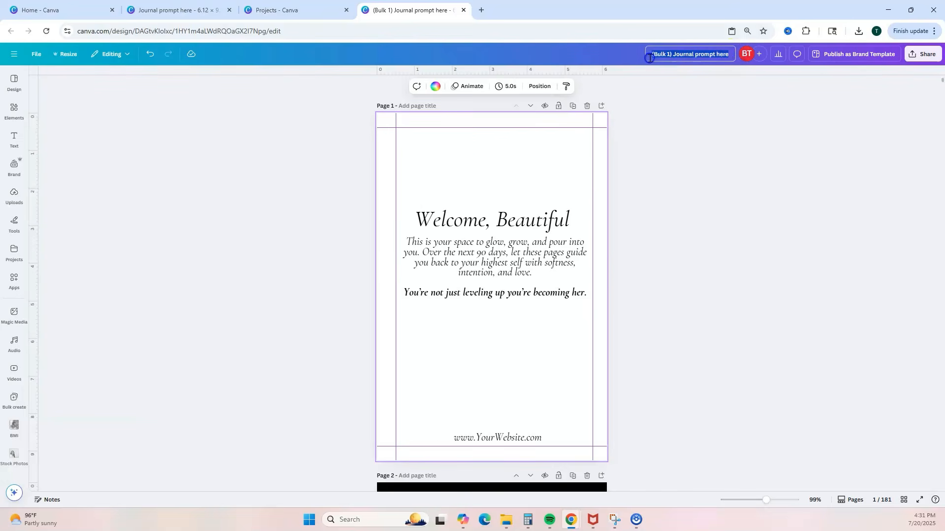
{"action": "type", "text": "90"}
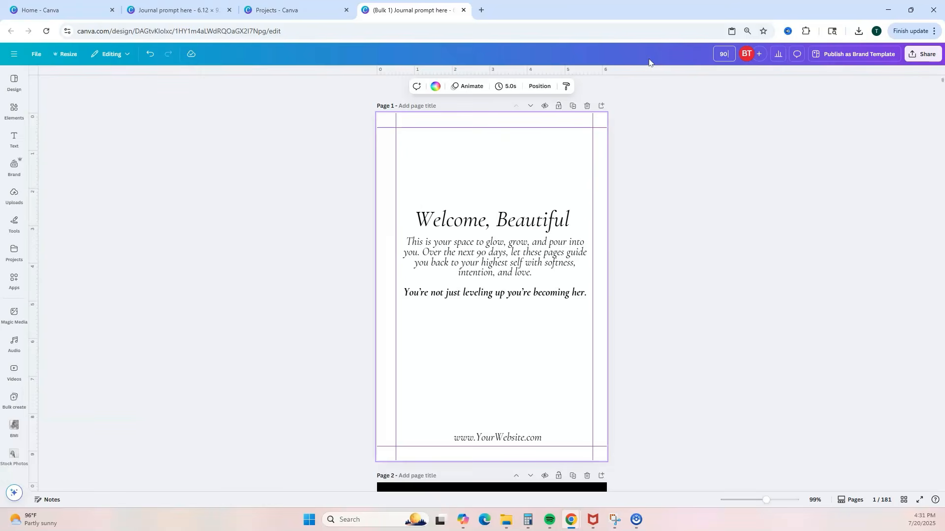
{"action": "type", "text": " Day Journal"}
{"action": "key", "text": "Return"}
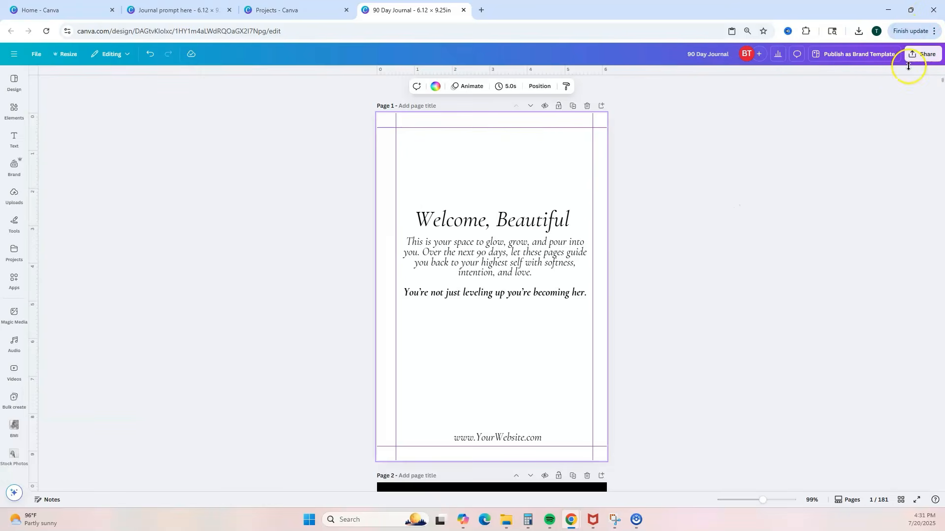
- Set the journal's download to PDF Print with the CMYK (best for professional printing) color profile
{"action": "left_click", "coordinate": [923, 56]}
{"action": "left_click", "coordinate": [800, 211]}
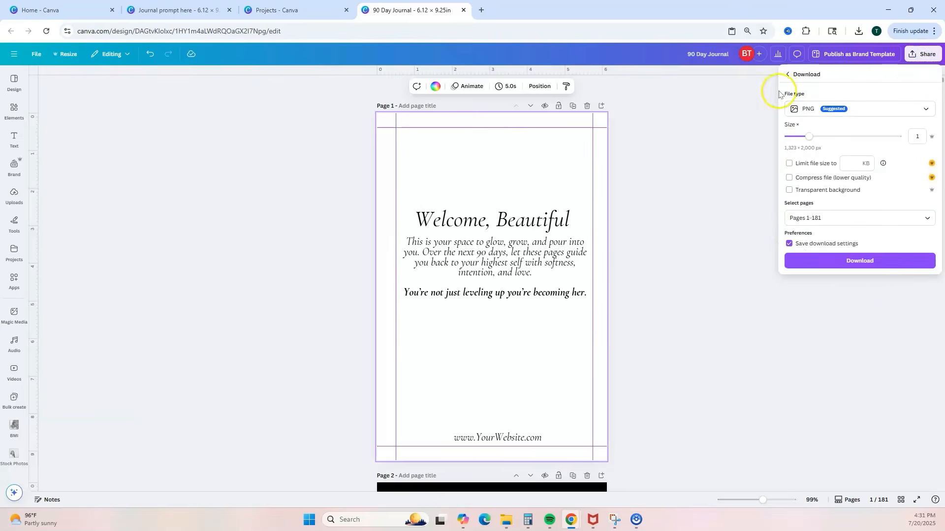
{"action": "left_click", "coordinate": [927, 109]}
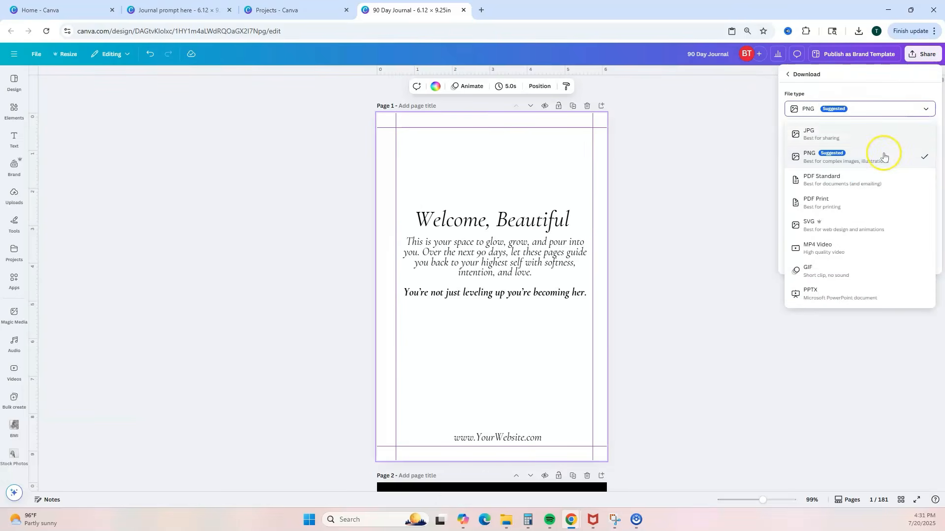
{"action": "left_click", "coordinate": [868, 212]}
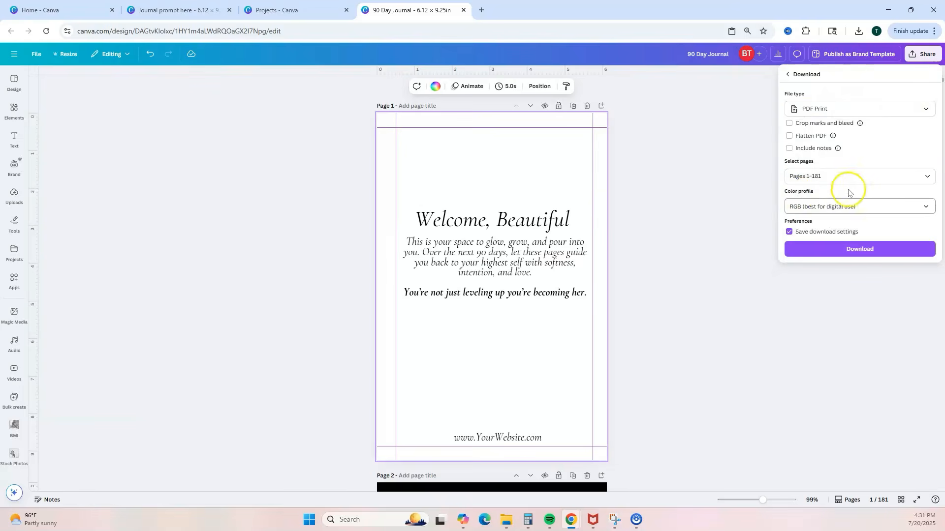
{"action": "left_click", "coordinate": [918, 212]}
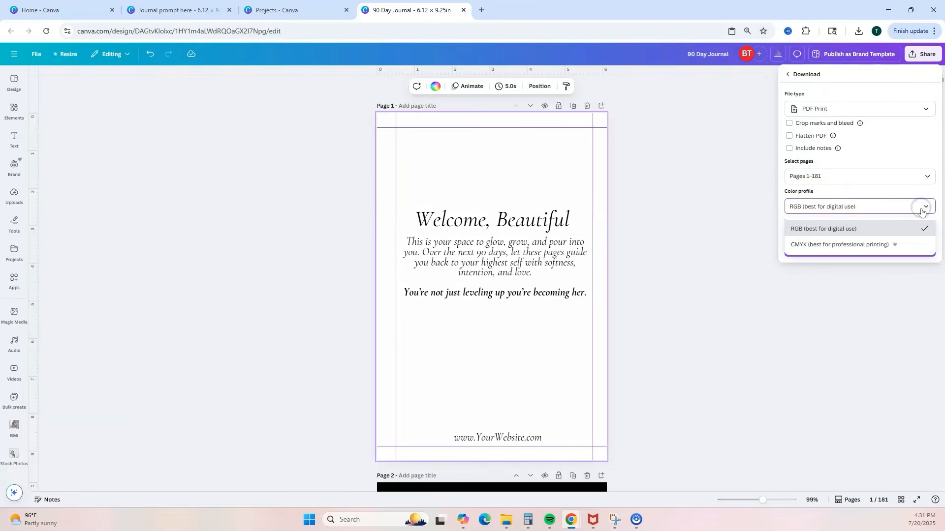
{"action": "left_click", "coordinate": [845, 251]}
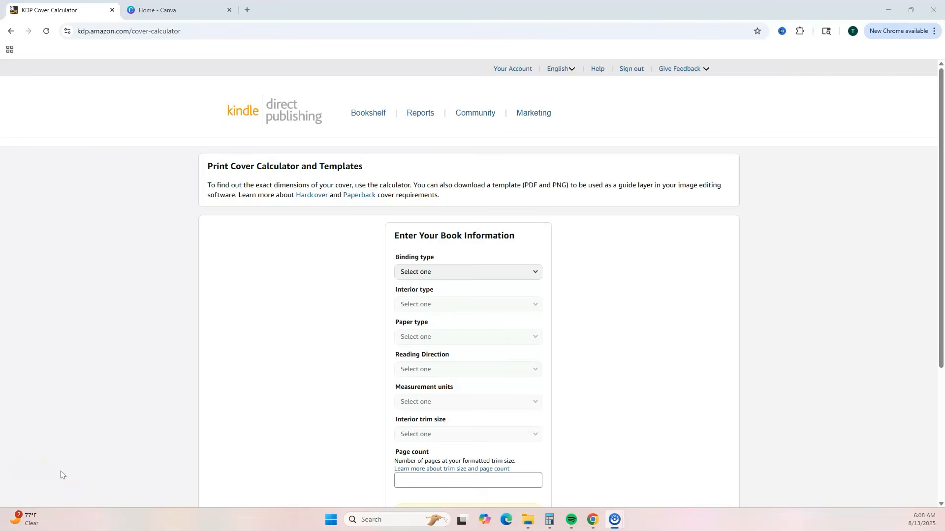
- Set the book's binding to Paperback, interior to Black & white, paper to White paper, and reading direction to Left to Right
{"action": "left_click", "coordinate": [533, 276]}
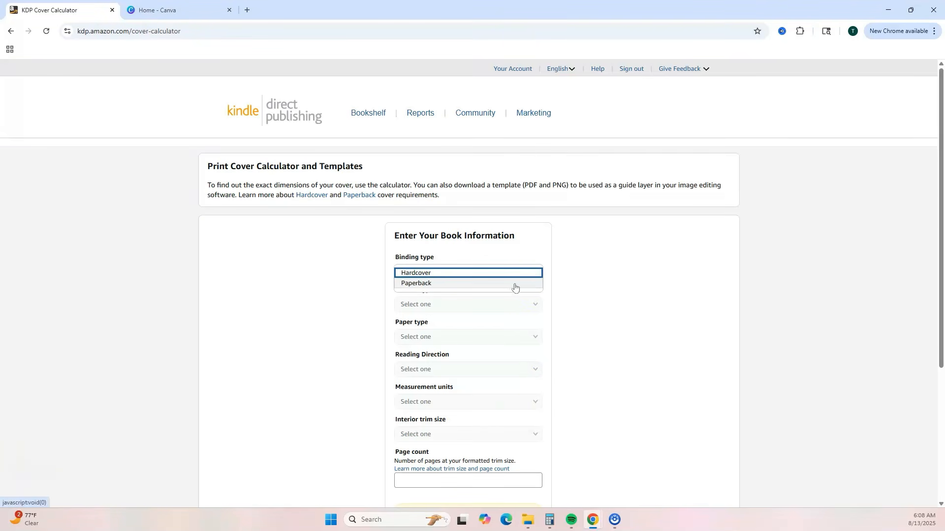
{"action": "left_click", "coordinate": [512, 284]}
{"action": "left_click", "coordinate": [528, 310]}
{"action": "left_click", "coordinate": [515, 307]}
{"action": "left_click", "coordinate": [536, 339]}
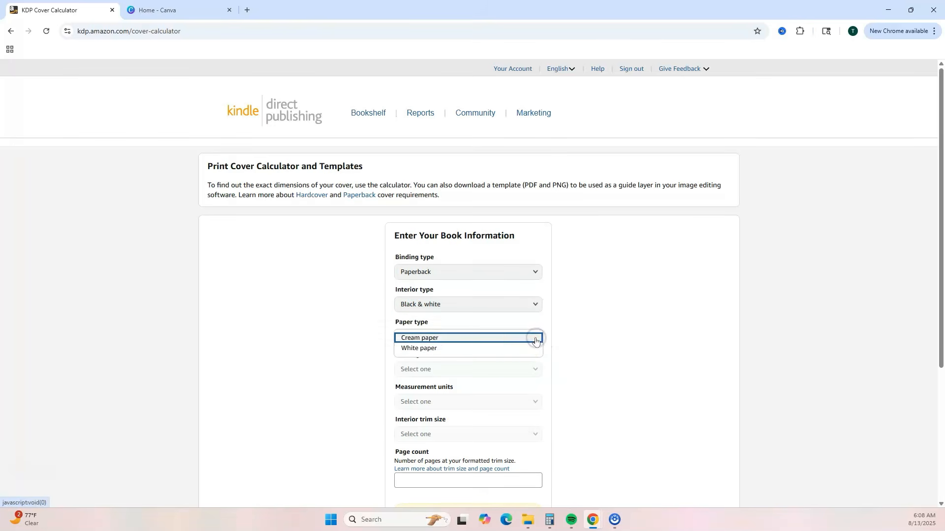
{"action": "left_click", "coordinate": [515, 350]}
{"action": "left_click", "coordinate": [534, 368]}
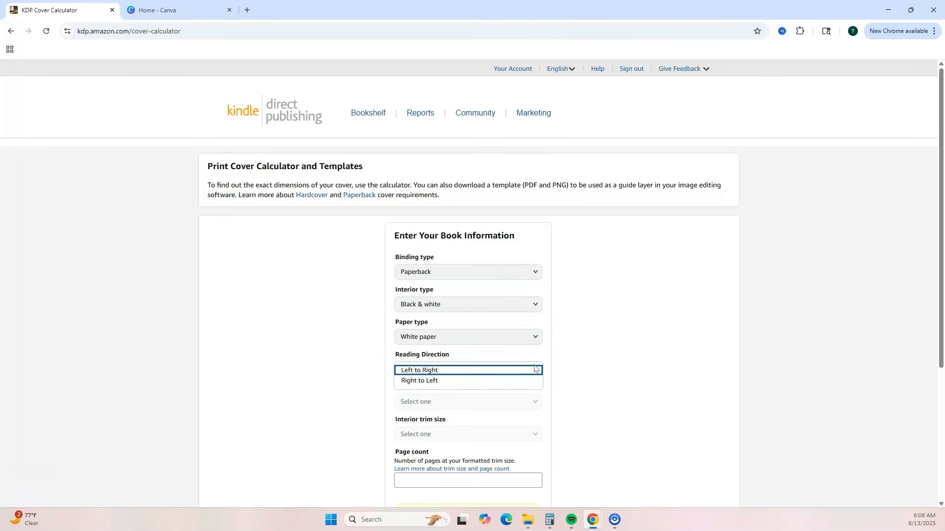
{"action": "left_click", "coordinate": [516, 372]}
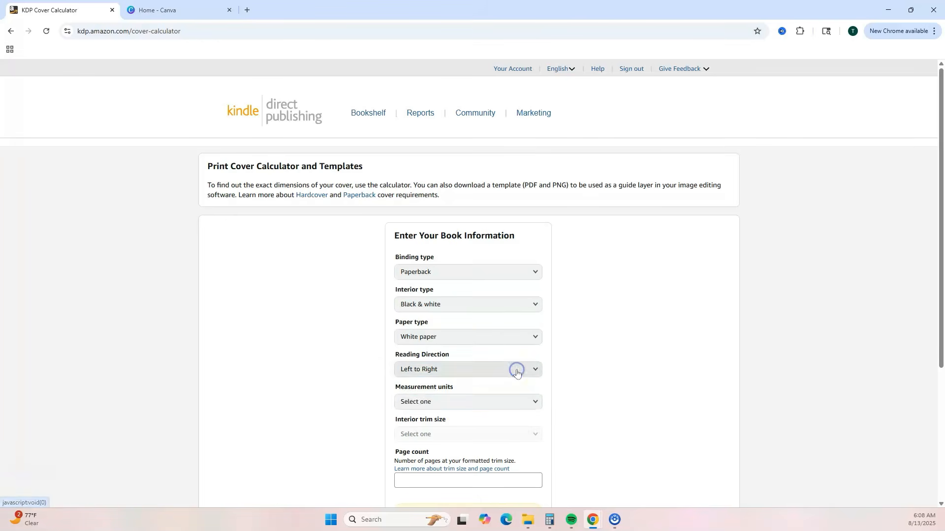
- Calculate the cover dimensions in inches for a 6 x 9 in trim size and 181 pages
{"action": "left_click", "coordinate": [533, 401]}
{"action": "left_click", "coordinate": [529, 403]}
{"action": "left_click", "coordinate": [525, 434]}
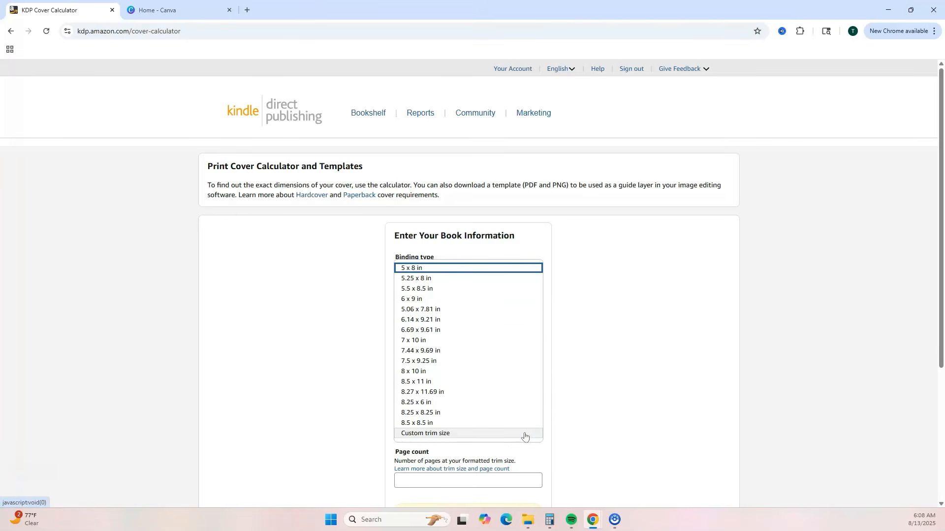
{"action": "left_click", "coordinate": [520, 304]}
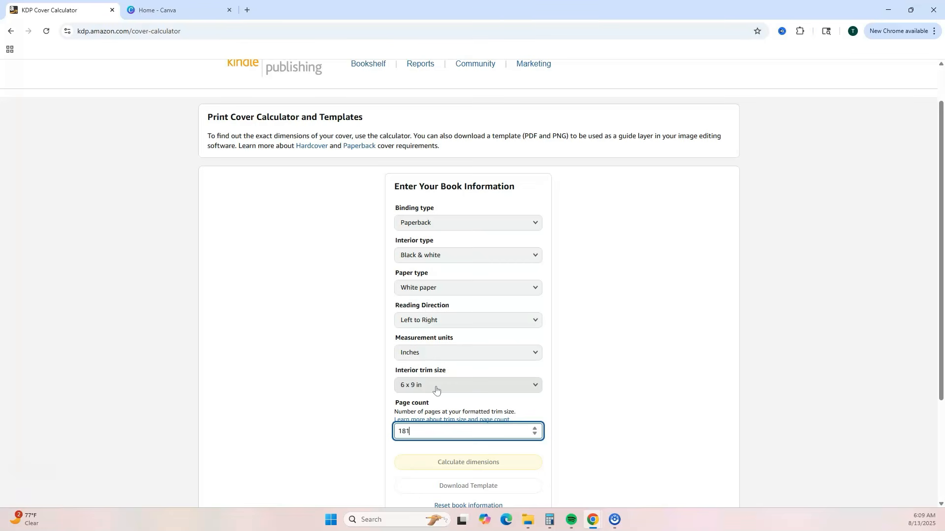
{"action": "left_click", "coordinate": [489, 448]}
{"action": "left_click", "coordinate": [487, 463]}
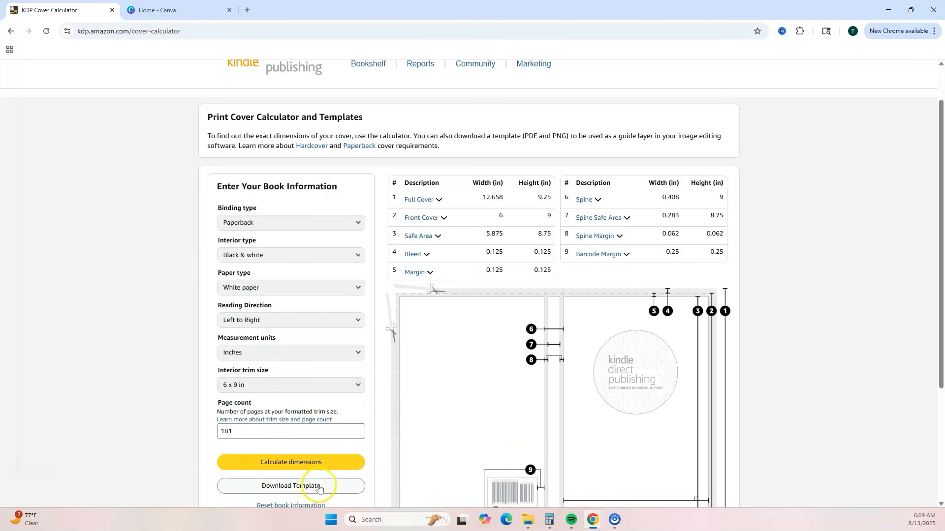
- Download the calculated cover template and check the full cover's width and height
{"action": "left_click", "coordinate": [317, 487]}
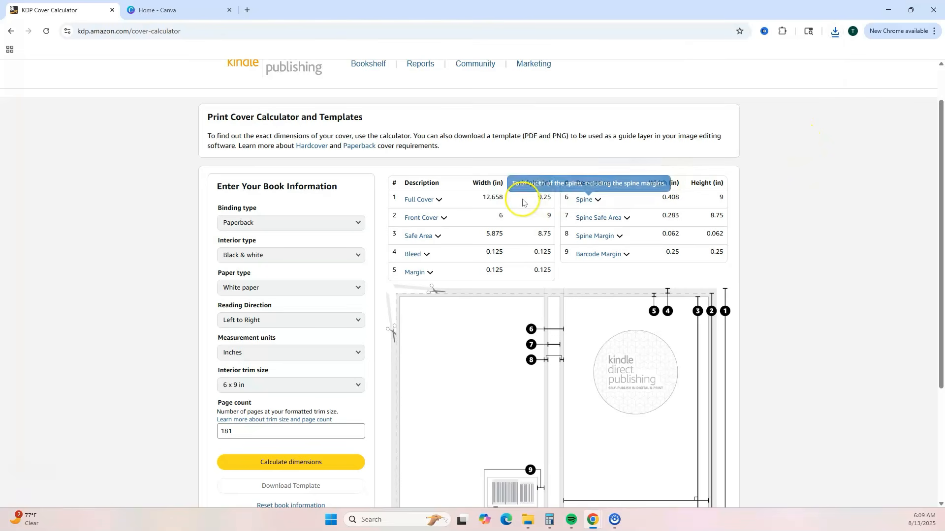
{"action": "left_click", "coordinate": [483, 198]}
{"action": "left_click_drag", "start_coordinate": [490, 198], "coordinate": [549, 198]}
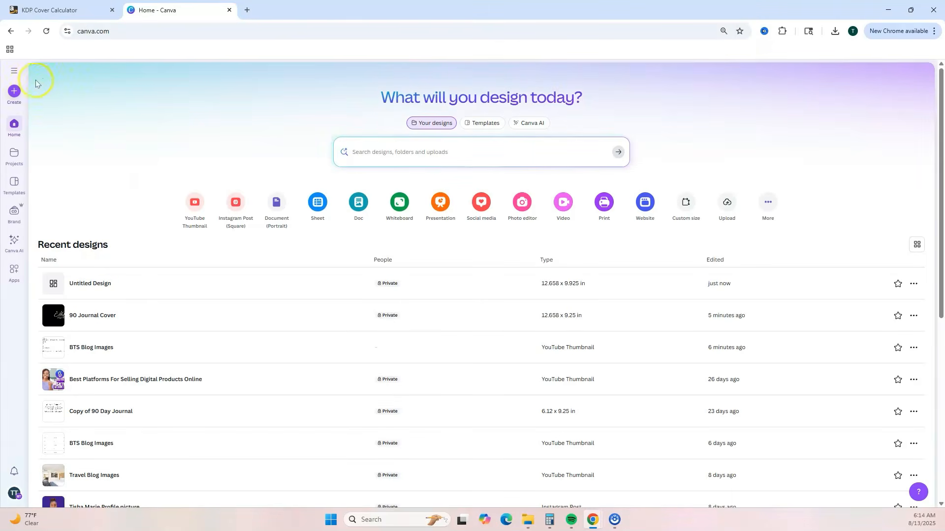
- Switch to Canva and create a custom-size design 12.658 in wide and 9.250 in high
{"action": "left_click", "coordinate": [12, 92]}
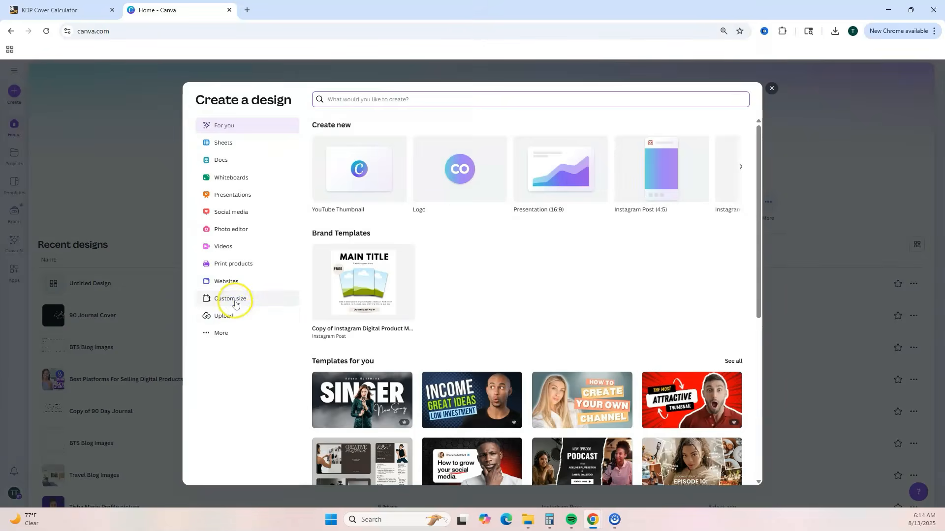
{"action": "left_click", "coordinate": [235, 298]}
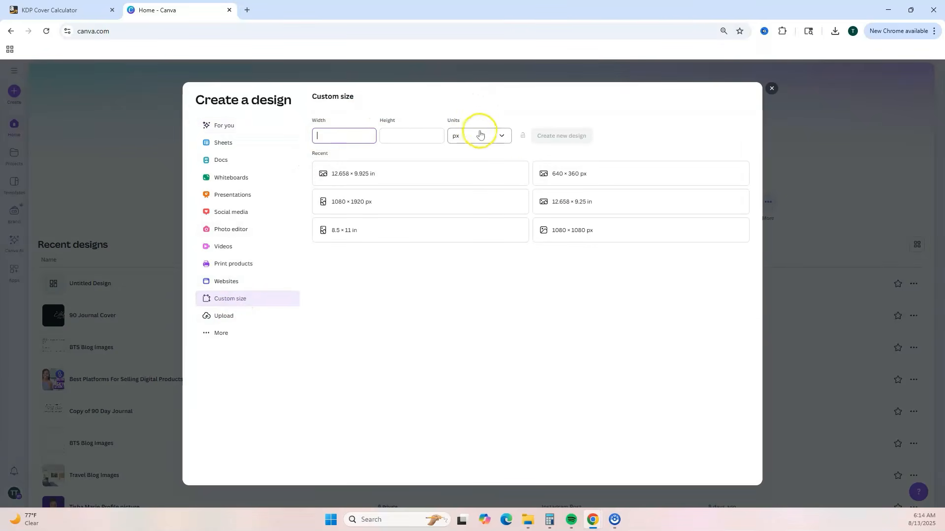
{"action": "left_click", "coordinate": [501, 137]}
{"action": "left_click", "coordinate": [482, 174]}
{"action": "left_click", "coordinate": [341, 137]}
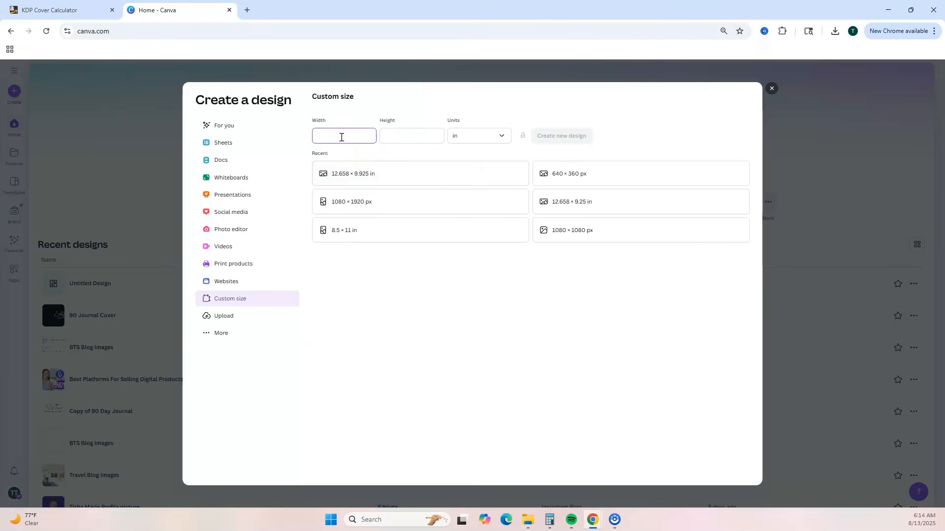
{"action": "type", "text": "12.658"}
{"action": "left_click", "coordinate": [422, 139]}
{"action": "type", "text": "9.250"}
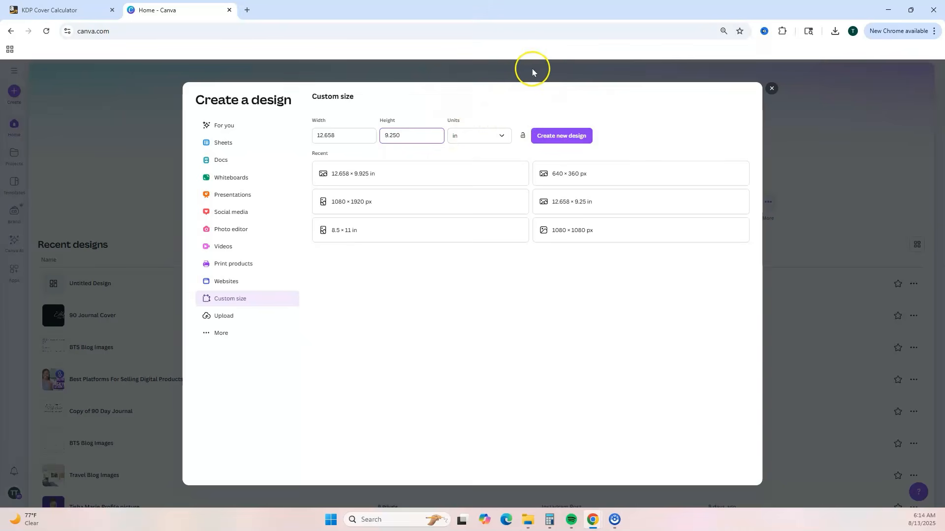
{"action": "left_click", "coordinate": [559, 139]}
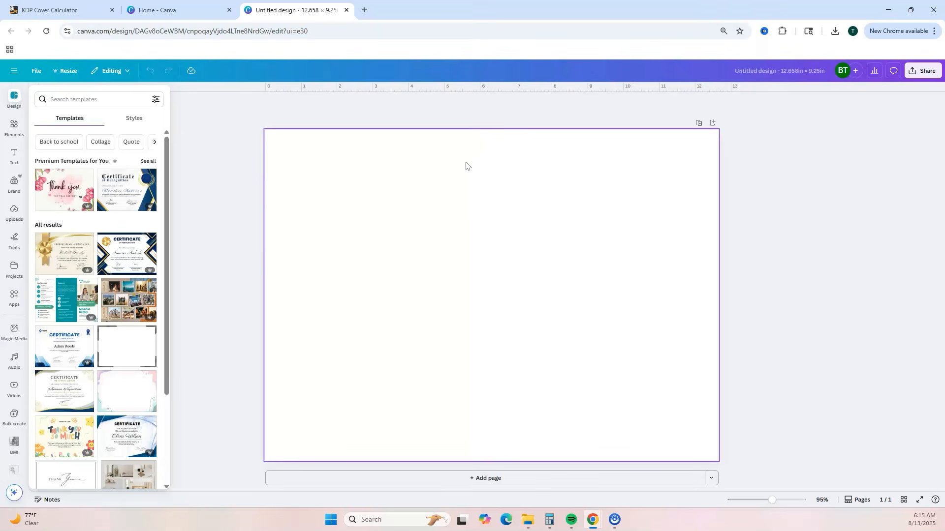
- Move the previously uploaded paperback template image to the trash
{"action": "left_click", "coordinate": [15, 212]}
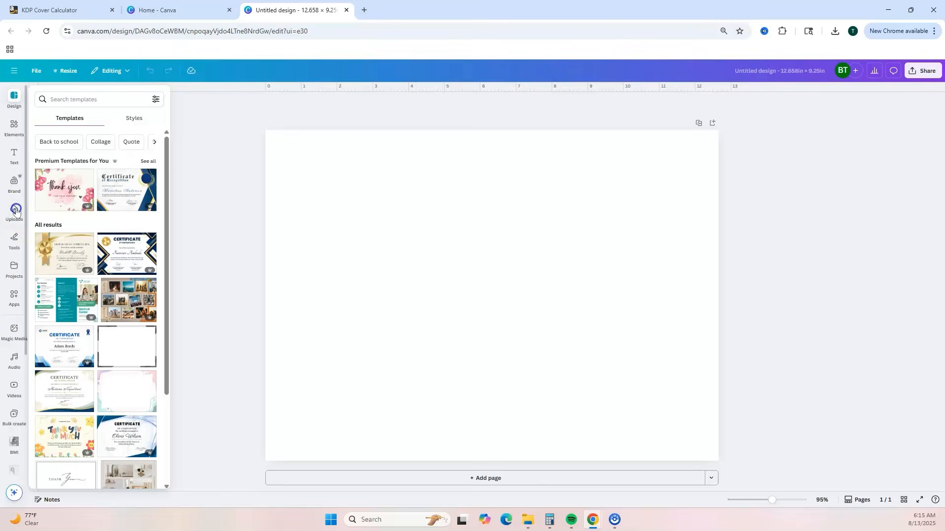
{"action": "left_click", "coordinate": [73, 177]}
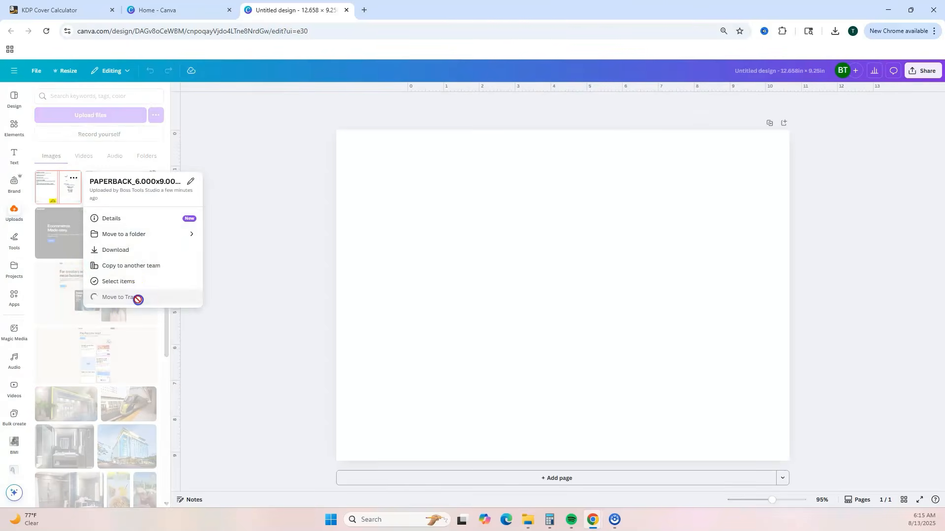
{"action": "left_click", "coordinate": [133, 298]}
- Upload the PAPERBACK_6.000x9.000_181_BW_WHITE_en_US image file rather than the PDF version
{"action": "left_click", "coordinate": [61, 114]}
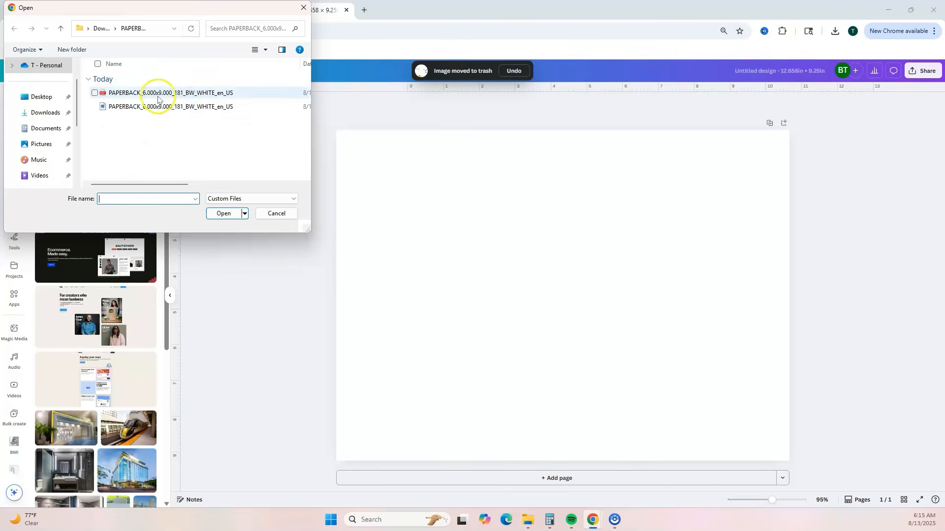
{"action": "left_click", "coordinate": [127, 106]}
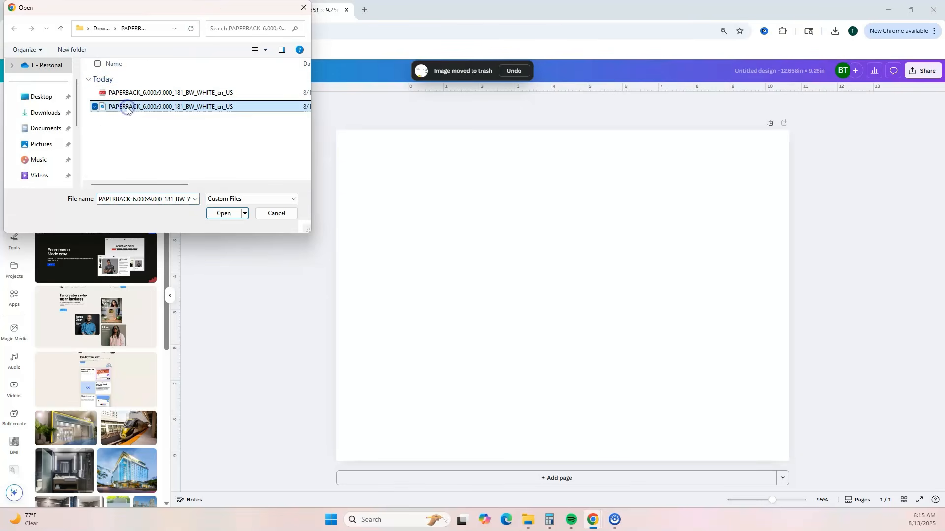
{"action": "left_click", "coordinate": [219, 213]}
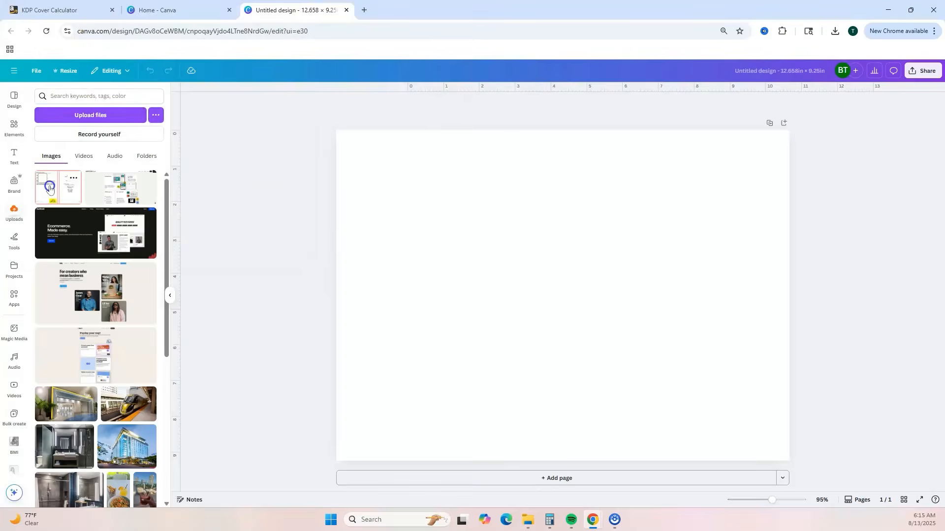
- Place the uploaded cover template so it fills the whole page, and lower its opacity
{"action": "left_click", "coordinate": [49, 185]}
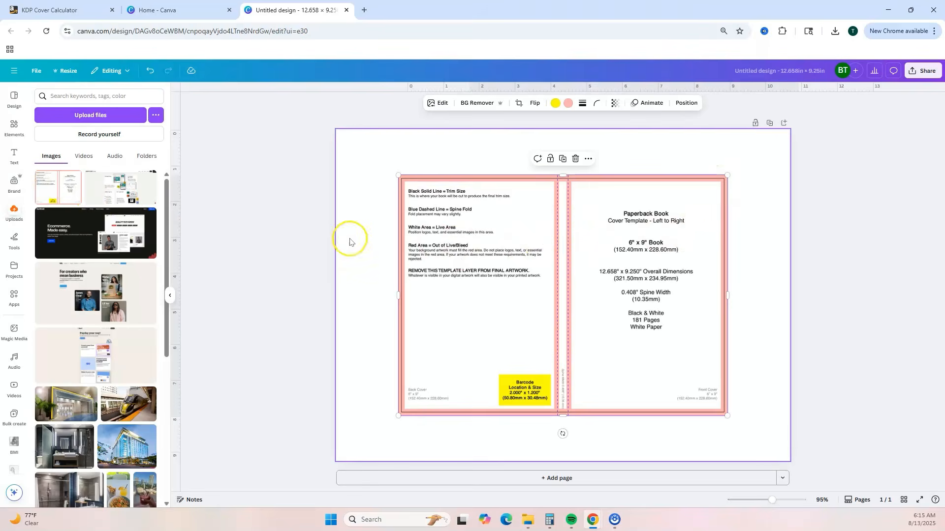
{"action": "left_click_drag", "start_coordinate": [398, 176], "coordinate": [336, 129]}
{"action": "left_click_drag", "start_coordinate": [728, 417], "coordinate": [785, 465]}
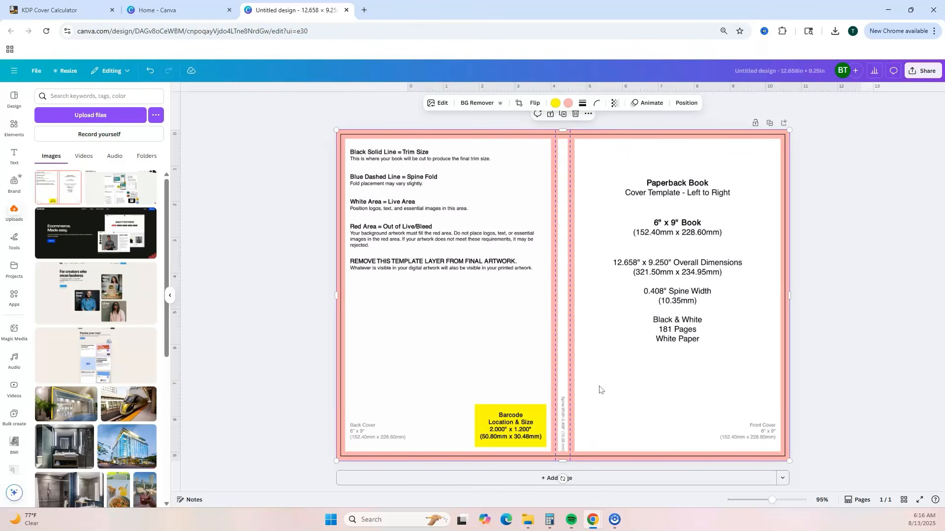
{"action": "left_click", "coordinate": [614, 103]}
{"action": "left_click_drag", "start_coordinate": [635, 134], "coordinate": [619, 138]}
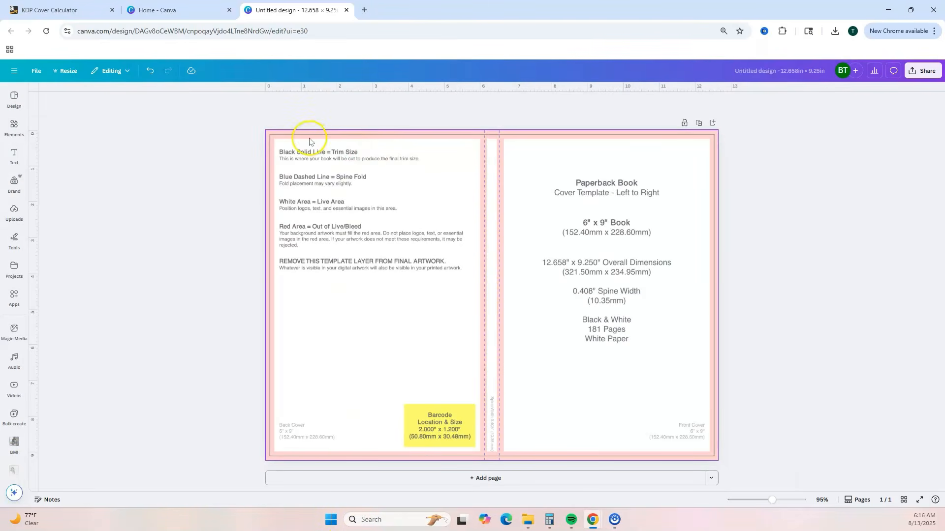
- Select the background layer beneath the cover template and color it solid black
{"action": "left_click", "coordinate": [449, 147]}
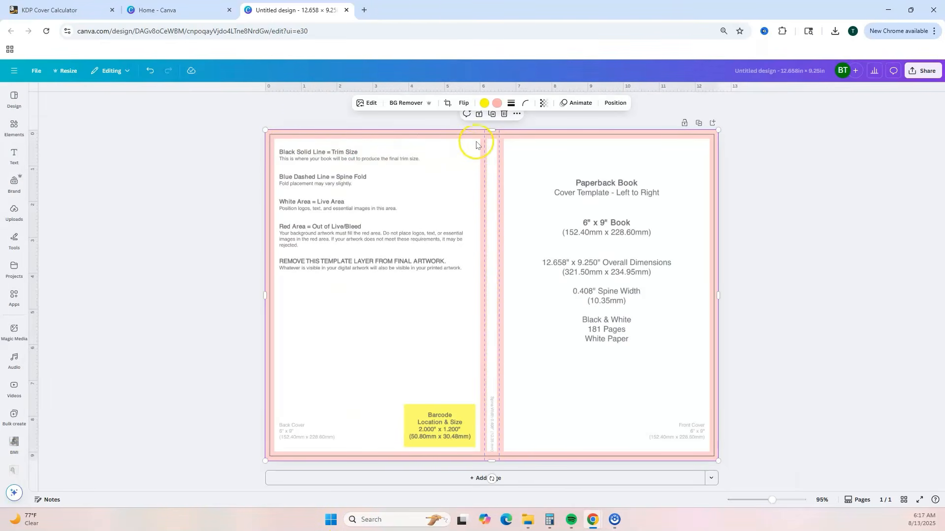
{"action": "left_click", "coordinate": [610, 107]}
{"action": "left_click", "coordinate": [132, 116]}
{"action": "left_click", "coordinate": [109, 192]}
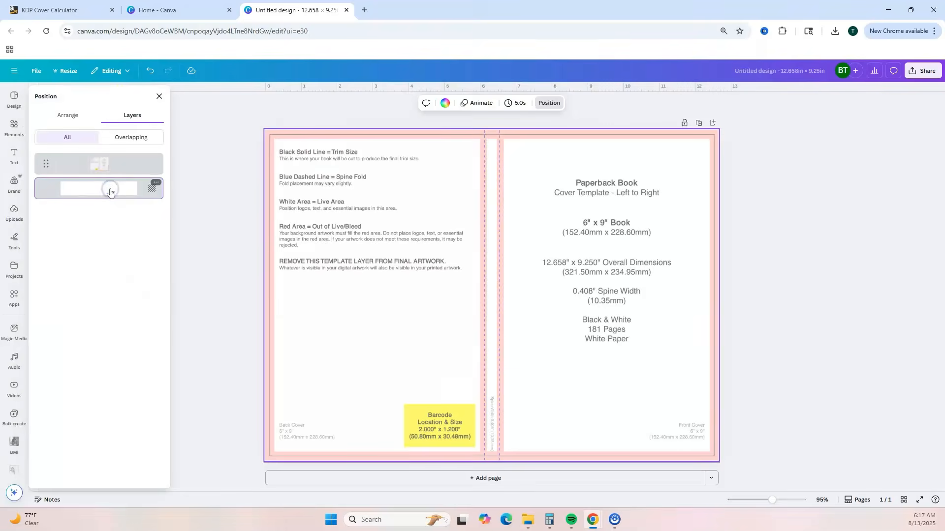
{"action": "left_click", "coordinate": [445, 103]}
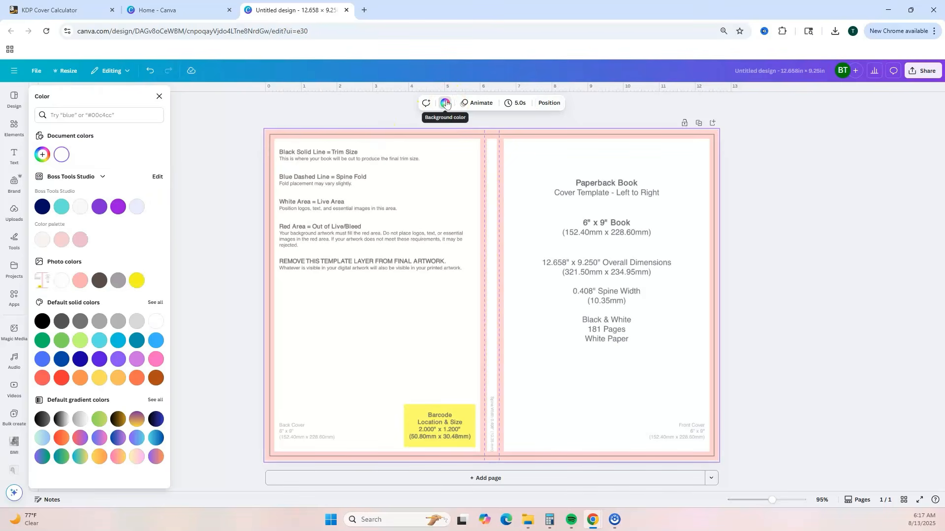
{"action": "left_click", "coordinate": [42, 321]}
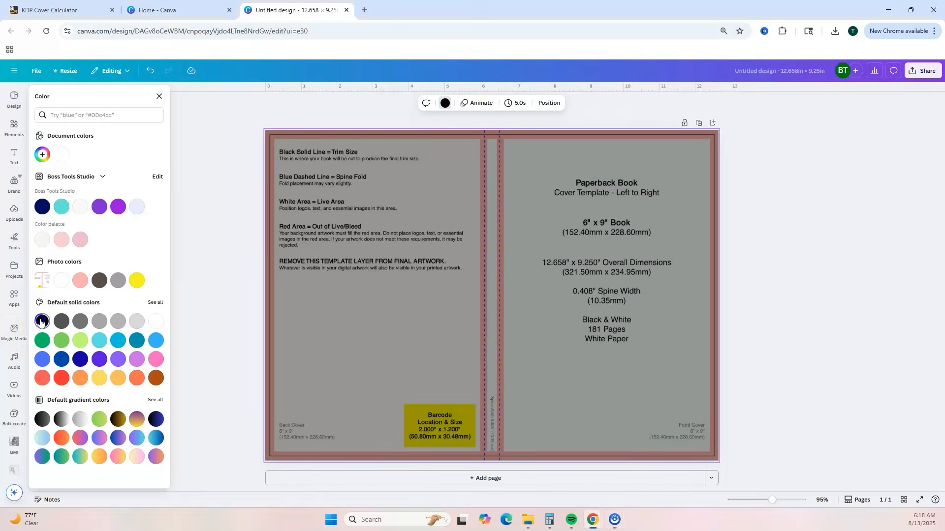
- Add a white "I AM" title in Montserrat at size 62.8 on the front cover, and place a duplicate below it
{"action": "left_click", "coordinate": [14, 156]}
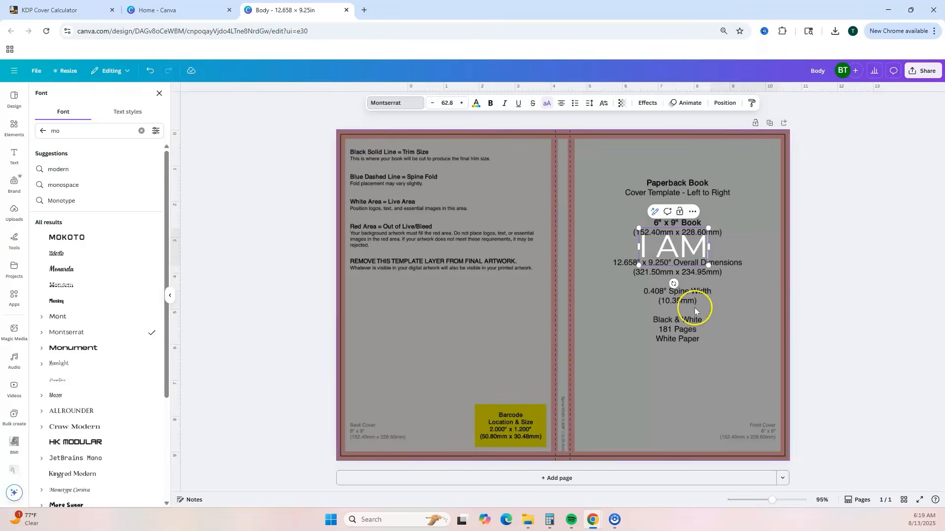
{"action": "left_click", "coordinate": [695, 308]}
{"action": "left_click_drag", "start_coordinate": [667, 250], "coordinate": [674, 341]}
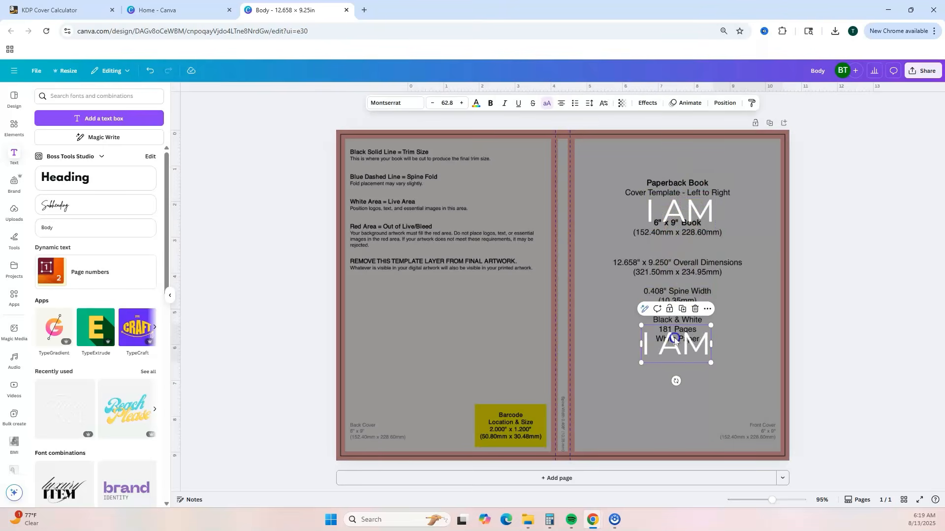
- Reduce the lower "I AM" copy's font size to 41.8
{"action": "double_click", "coordinate": [701, 349]}
{"action": "left_click", "coordinate": [431, 103]}
{"action": "left_click", "coordinate": [431, 103]}
{"action": "left_click", "coordinate": [432, 103]}
{"action": "left_click", "coordinate": [432, 104]}
{"action": "left_click", "coordinate": [432, 103]}
{"action": "left_click", "coordinate": [432, 104]}
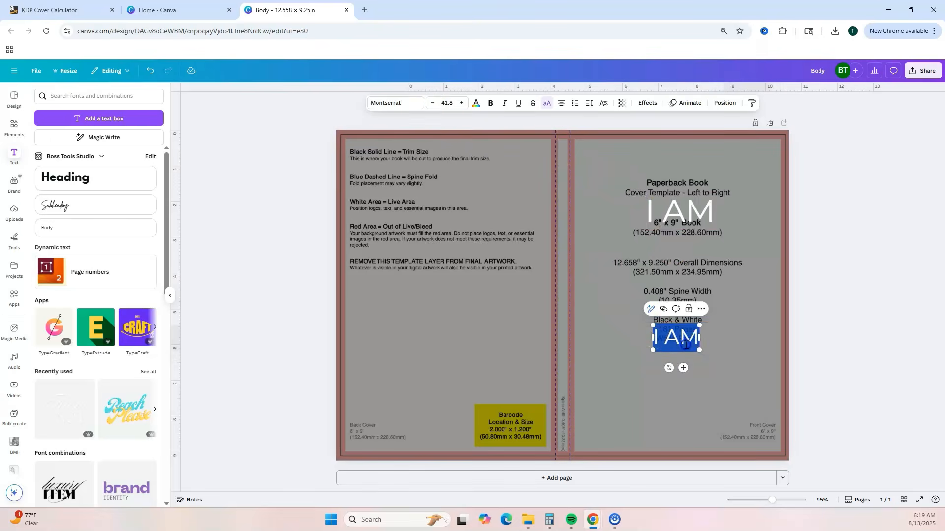
- Replace the lower copy's text with "A 90 DAY JOURNEY TO" and scale it to size 28.5 on one line
{"action": "left_click", "coordinate": [693, 345]}
{"action": "left_click_drag", "start_coordinate": [698, 343], "coordinate": [652, 341]}
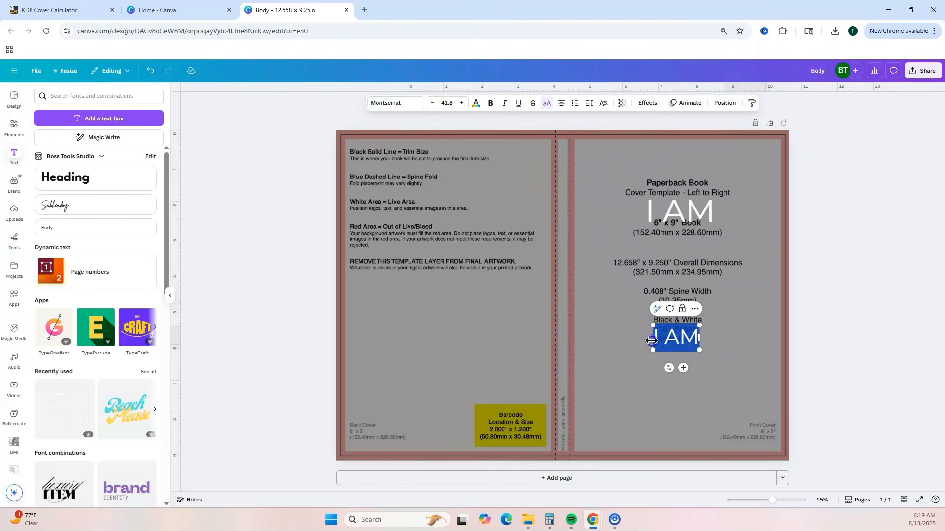
{"action": "type", "text": "A 90 DAY JOURNEY TO"}
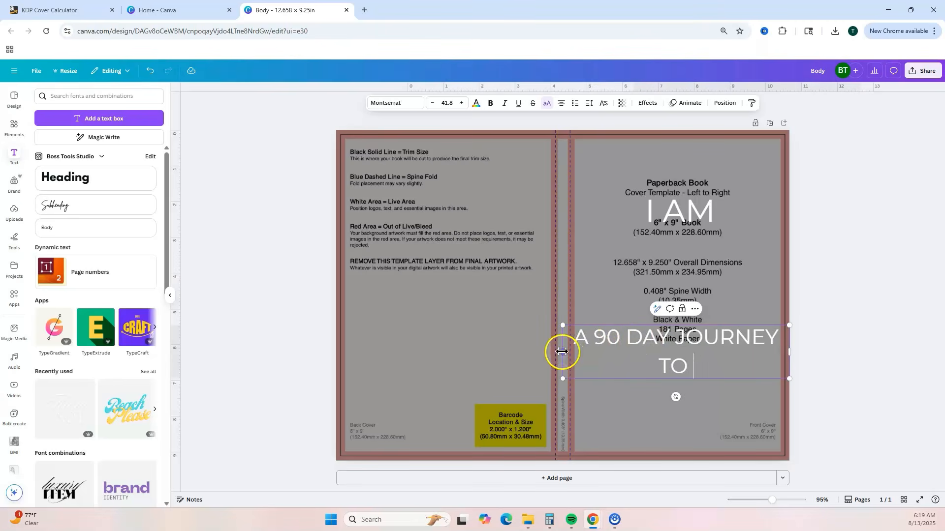
{"action": "left_click_drag", "start_coordinate": [561, 353], "coordinate": [526, 332]}
{"action": "left_click_drag", "start_coordinate": [527, 327], "coordinate": [597, 333]}
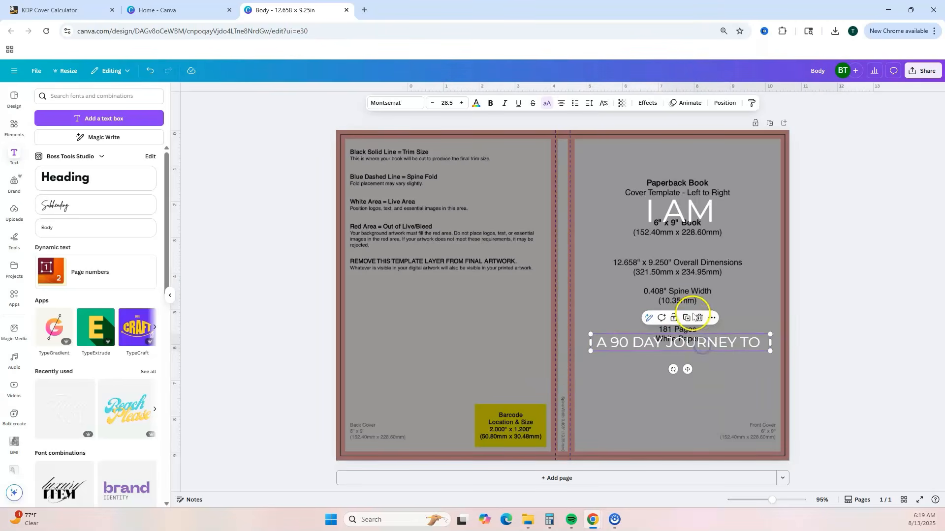
- Duplicate the "A 90 DAY JOURNEY TO" line, place the copy directly beneath it, and change its text to "YOUR HIGHER SELF"
{"action": "left_click", "coordinate": [689, 316]}
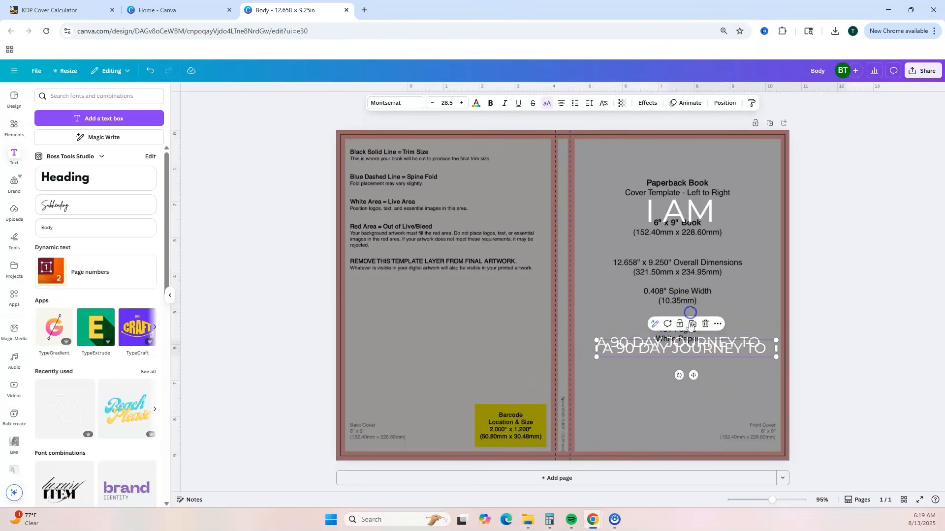
{"action": "mouse_move", "coordinate": [689, 352]}
{"action": "left_mouse_down"}
{"action": "mouse_move", "coordinate": [690, 366]}
{"action": "mouse_move", "coordinate": [695, 354]}
{"action": "left_mouse_up"}
{"action": "type", "text": "YOUR HIGHER SELF"}
{"action": "left_click", "coordinate": [691, 269]}
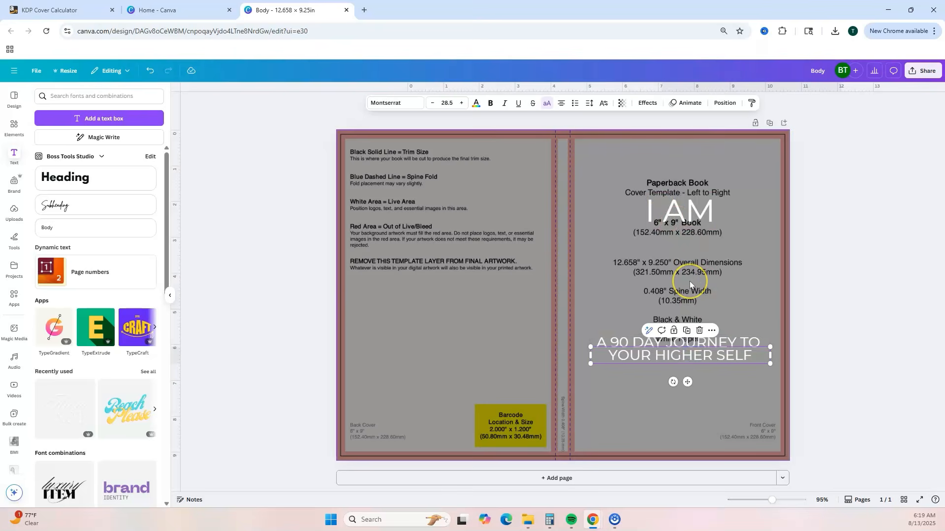
- Add a heading text box beneath "I AM" on the front cover and set its font to Sloop Script Pro
{"action": "left_click", "coordinate": [69, 180]}
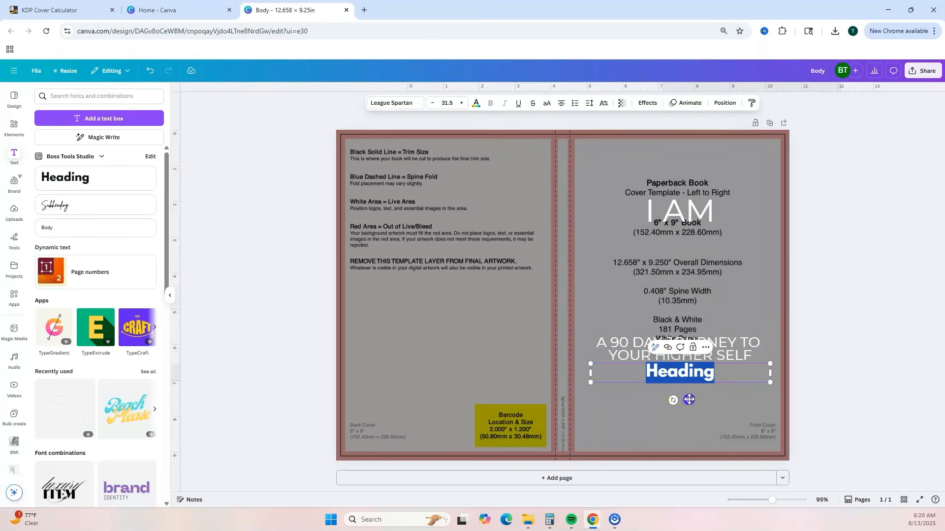
{"action": "left_click_drag", "start_coordinate": [689, 400], "coordinate": [674, 297]}
{"action": "left_click", "coordinate": [391, 103]}
{"action": "type", "text": "mo"}
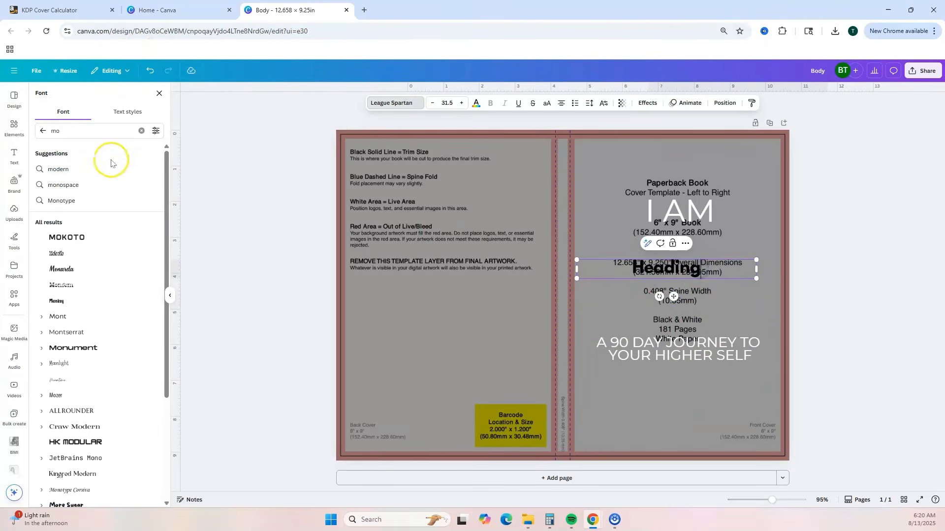
{"action": "left_click", "coordinate": [43, 131]}
{"action": "left_click", "coordinate": [72, 130]}
{"action": "type", "text": "sloop"}
{"action": "left_click", "coordinate": [64, 170]}
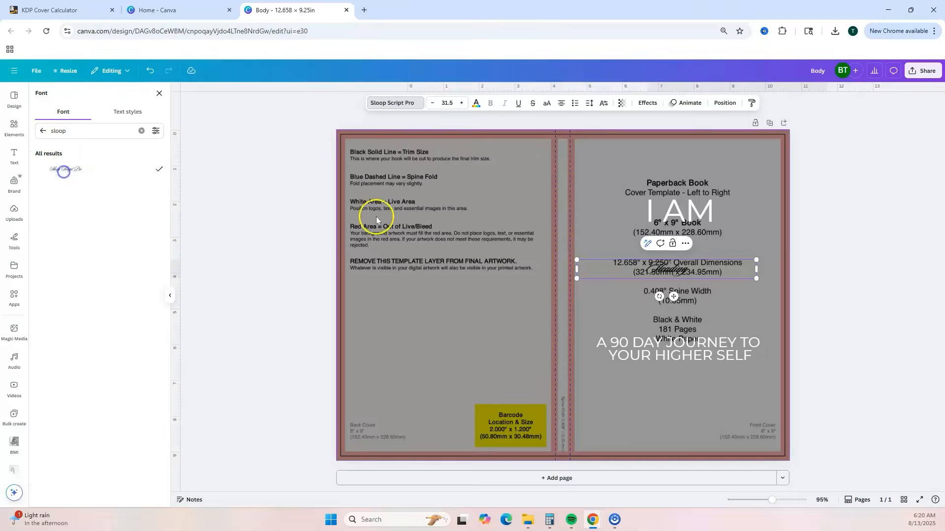
- Make the script text white, change its wording to "Her", narrow its box, and enlarge it to about size 158
{"action": "left_click", "coordinate": [475, 103]}
{"action": "left_click", "coordinate": [80, 151]}
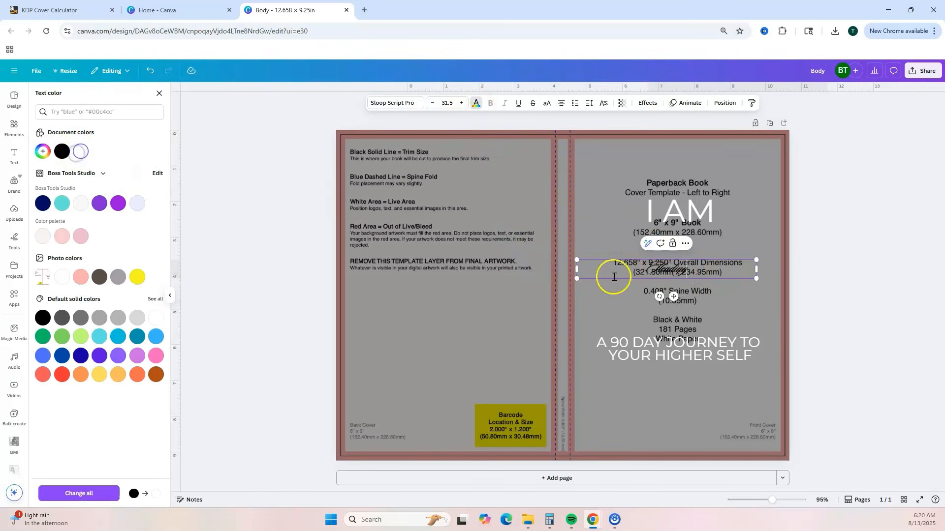
{"action": "left_click_drag", "start_coordinate": [690, 277], "coordinate": [607, 274]}
{"action": "left_click", "coordinate": [80, 152]}
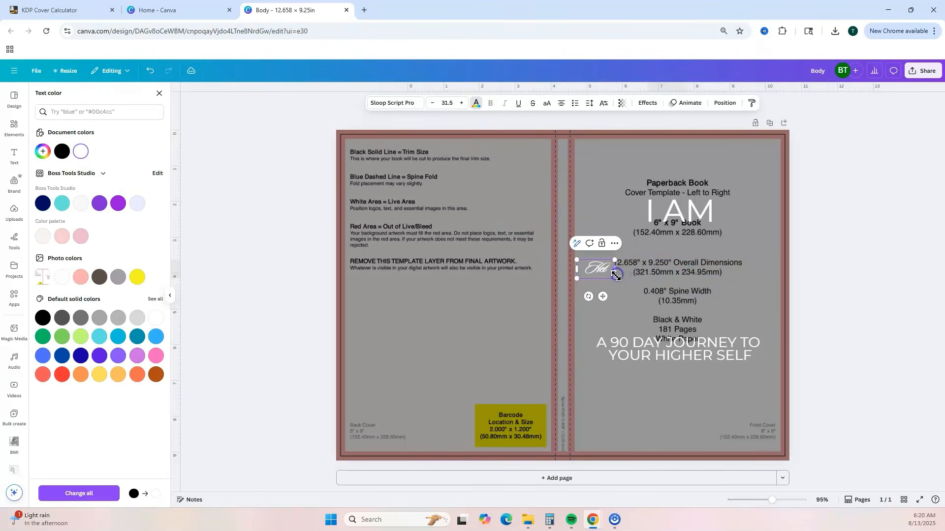
{"action": "left_click_drag", "start_coordinate": [615, 280], "coordinate": [765, 359]}
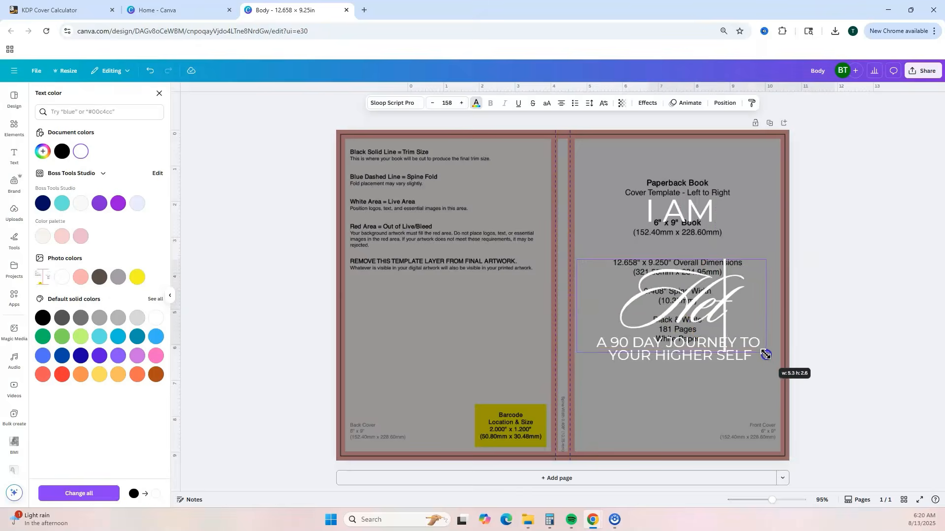
- Move the two-line "A 90 DAY JOURNEY TO YOUR HIGHER SELF" tagline up directly beneath "Her"
{"action": "left_click", "coordinate": [708, 348]}
{"action": "left_click_drag", "start_coordinate": [709, 349], "coordinate": [712, 307]}
{"action": "left_click", "coordinate": [706, 413]}
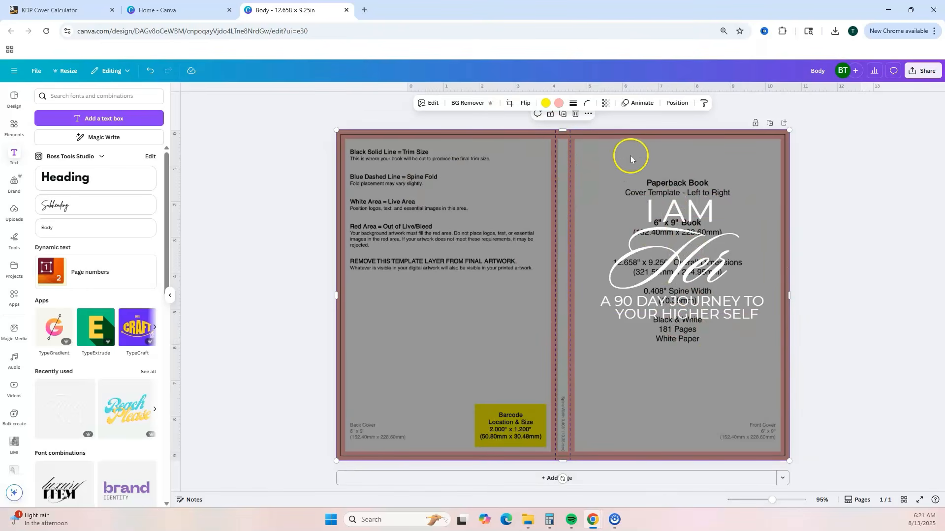
- Delete the KDP template image from the black cover page
{"action": "left_click", "coordinate": [576, 116]}
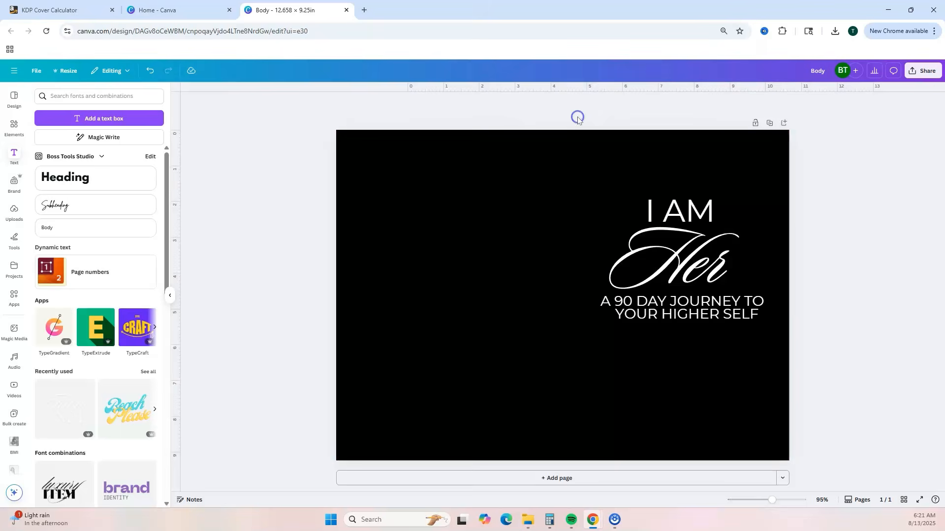
{"action": "left_click", "coordinate": [599, 408]}
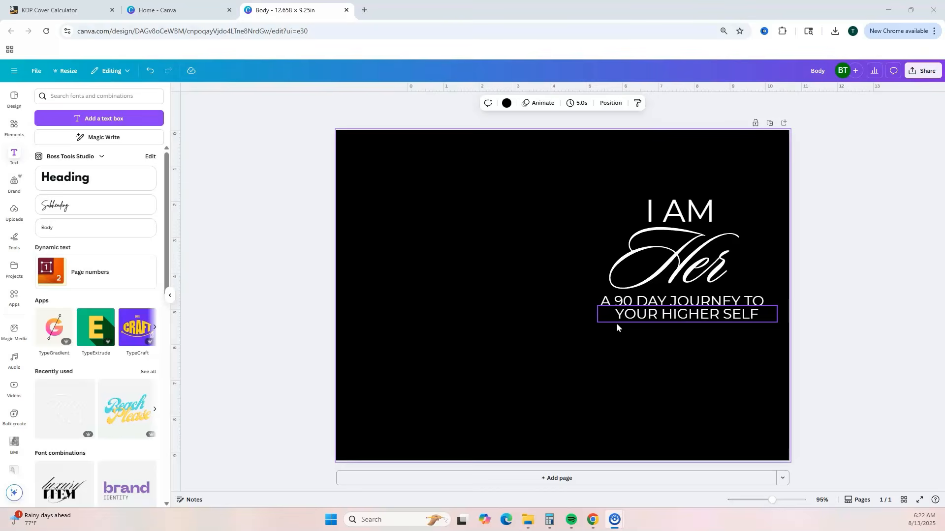
{"action": "left_click", "coordinate": [574, 342]}
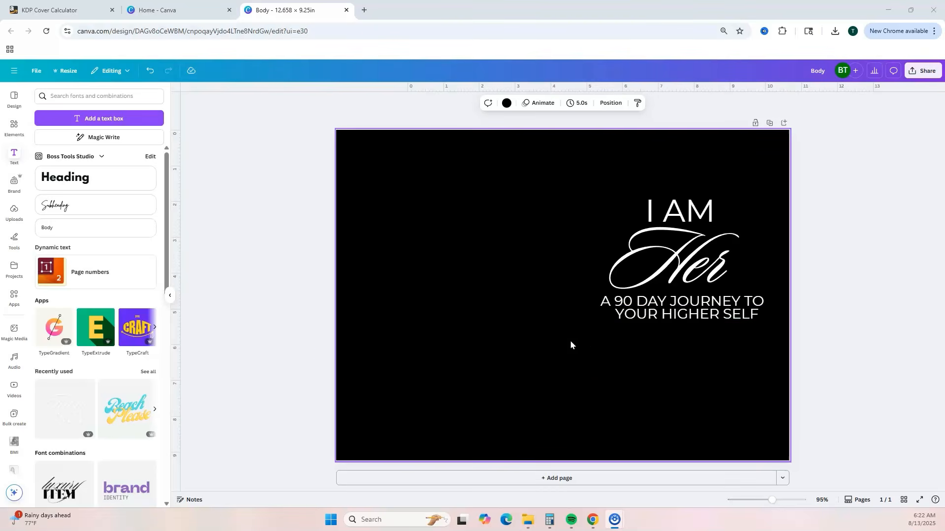
- Insert the uploaded KDP cover template on page 2, scale it to fill the page, and make it semi-transparent
{"action": "left_click", "coordinate": [57, 188]}
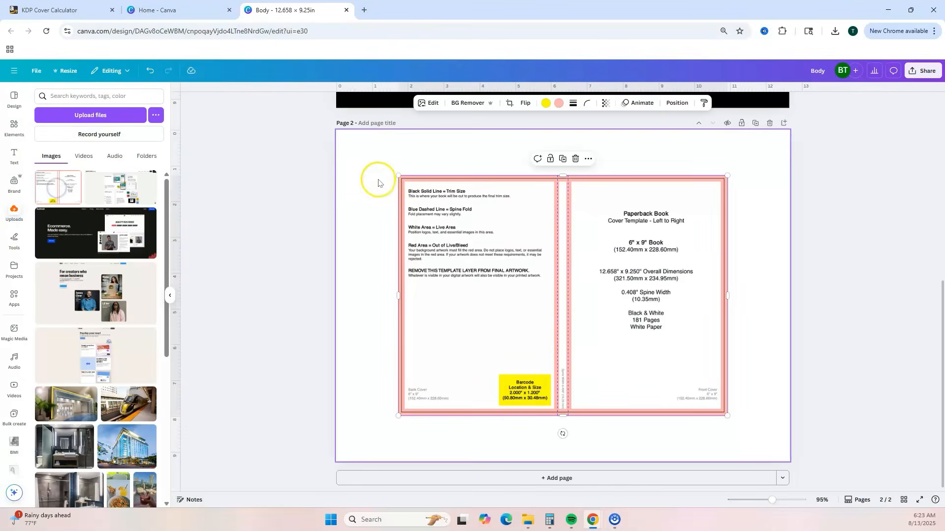
{"action": "left_click_drag", "start_coordinate": [727, 416], "coordinate": [787, 461]}
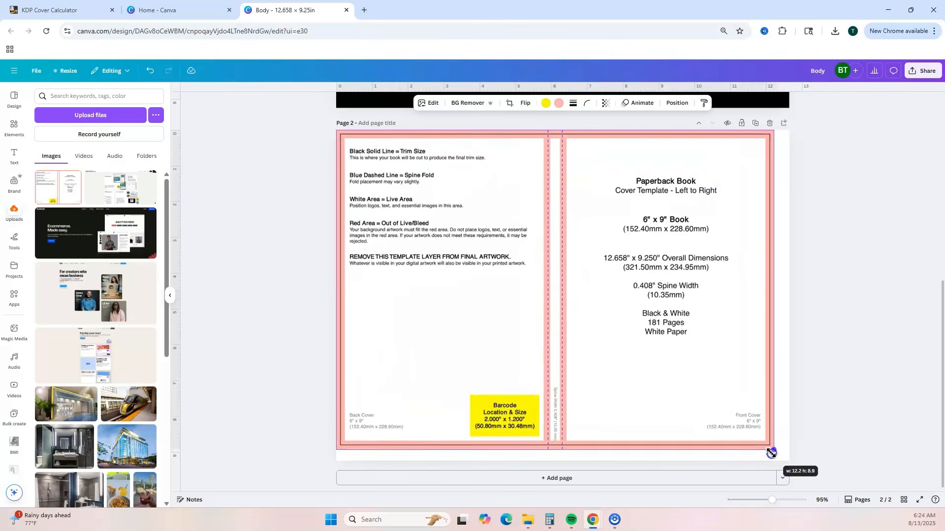
{"action": "left_click", "coordinate": [605, 103]}
{"action": "left_click_drag", "start_coordinate": [615, 145], "coordinate": [597, 139]}
- Add the recently used illustration of the woman with curly black hair, scaled along the lower edge of page 2's front cover
{"action": "left_click", "coordinate": [11, 123]}
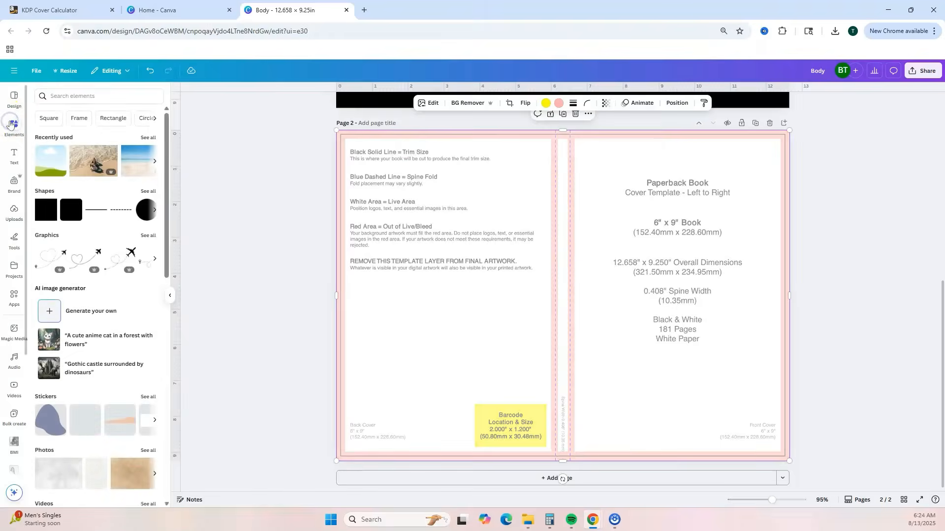
{"action": "left_click", "coordinate": [147, 133]}
{"action": "left_click", "coordinate": [95, 197]}
{"action": "left_click_drag", "start_coordinate": [574, 248], "coordinate": [582, 255]}
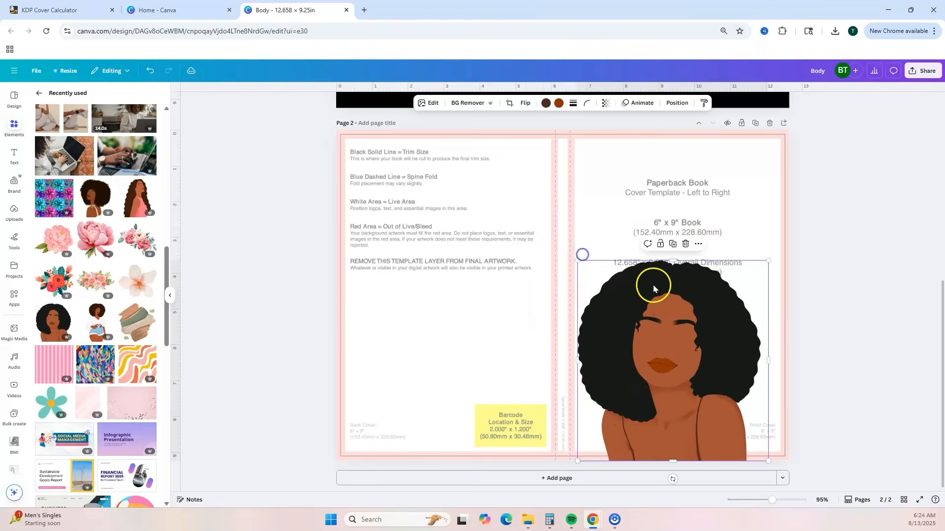
{"action": "left_click_drag", "start_coordinate": [672, 293], "coordinate": [693, 322]}
- Add the pink peony bouquet graphic, then rotate, shrink and place it over the woman's hair like a flower crown
{"action": "left_click", "coordinate": [137, 239]}
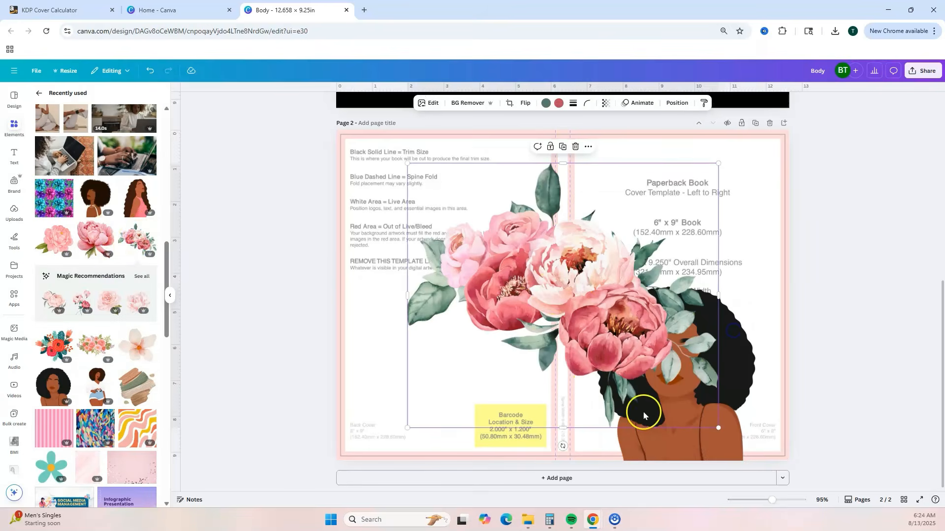
{"action": "left_click_drag", "start_coordinate": [562, 446], "coordinate": [632, 428]}
{"action": "left_click_drag", "start_coordinate": [365, 251], "coordinate": [559, 293]}
{"action": "left_click_drag", "start_coordinate": [761, 343], "coordinate": [791, 337]}
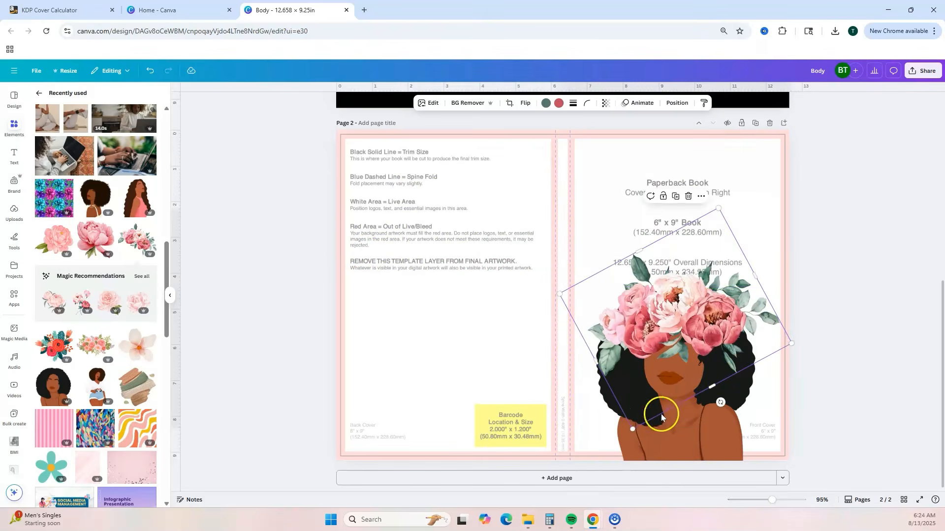
- Set page 2's background layer to coral pink
{"action": "left_click", "coordinate": [669, 202]}
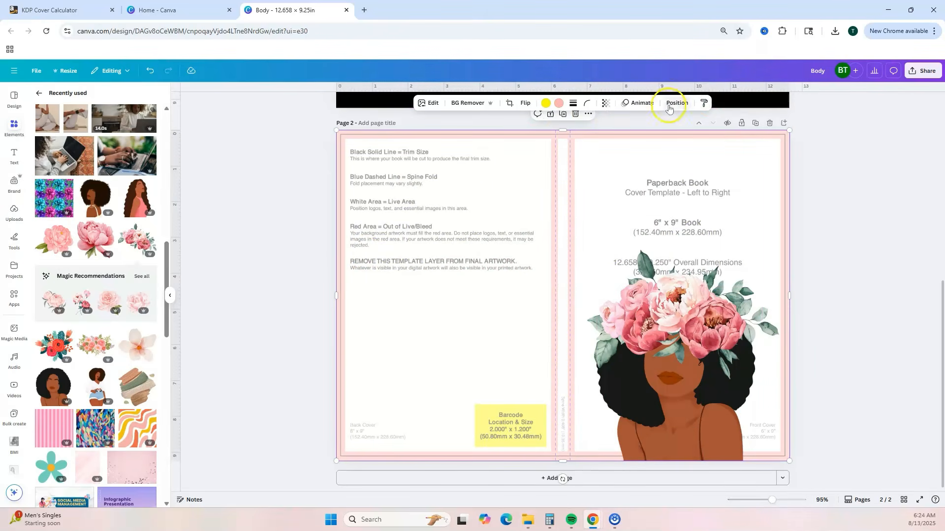
{"action": "left_click", "coordinate": [669, 103]}
{"action": "left_click", "coordinate": [118, 233]}
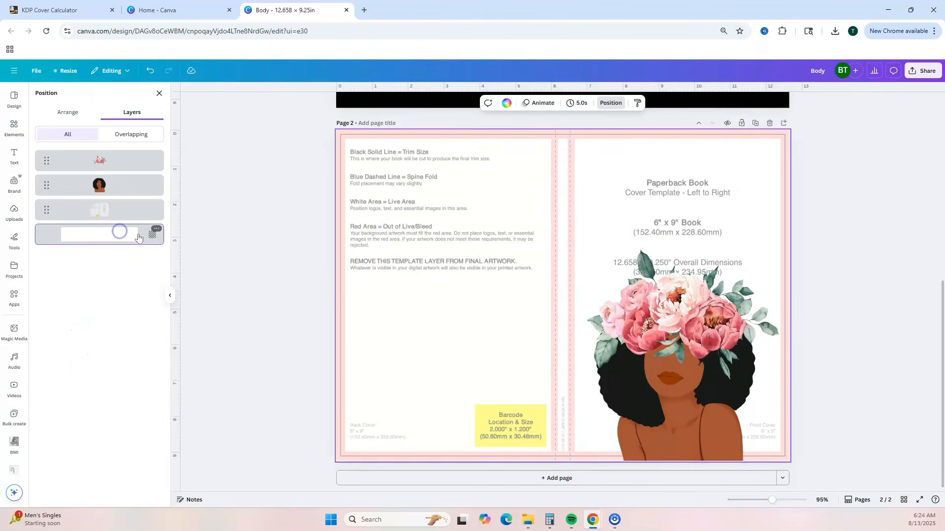
{"action": "left_click", "coordinate": [510, 104]}
{"action": "left_click", "coordinate": [60, 316]}
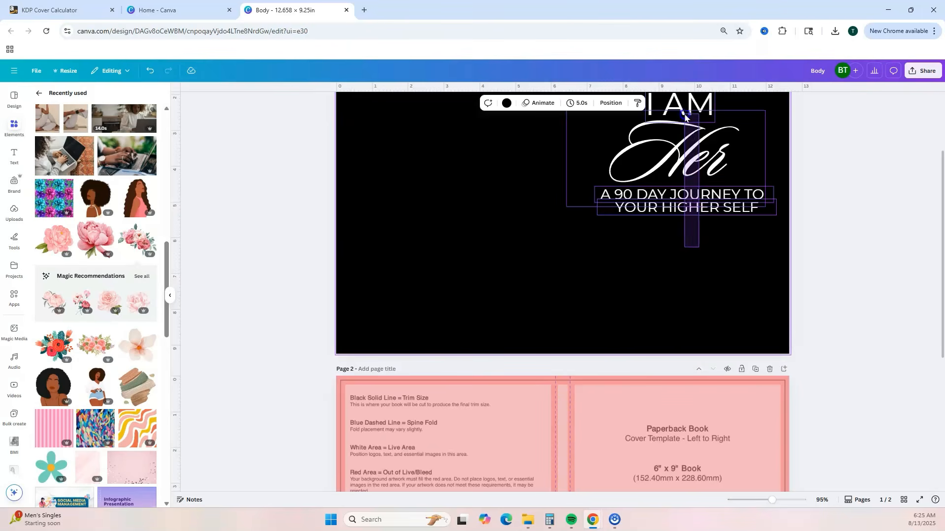
- Group page 1's title and tagline text, then copy the group onto page 2's front cover above the flowers
{"action": "left_click", "coordinate": [675, 143]}
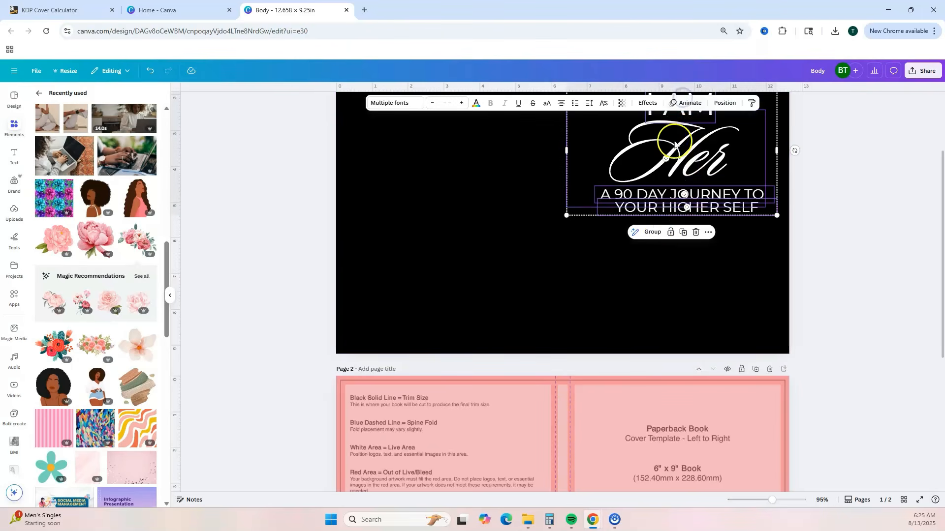
{"action": "left_click", "coordinate": [652, 232]}
{"action": "right_click", "coordinate": [685, 187]}
{"action": "left_click", "coordinate": [708, 205]}
{"action": "scroll", "coordinate": [689, 295], "scroll_direction": "down", "scroll_amount": 3}
{"action": "right_click", "coordinate": [675, 244]}
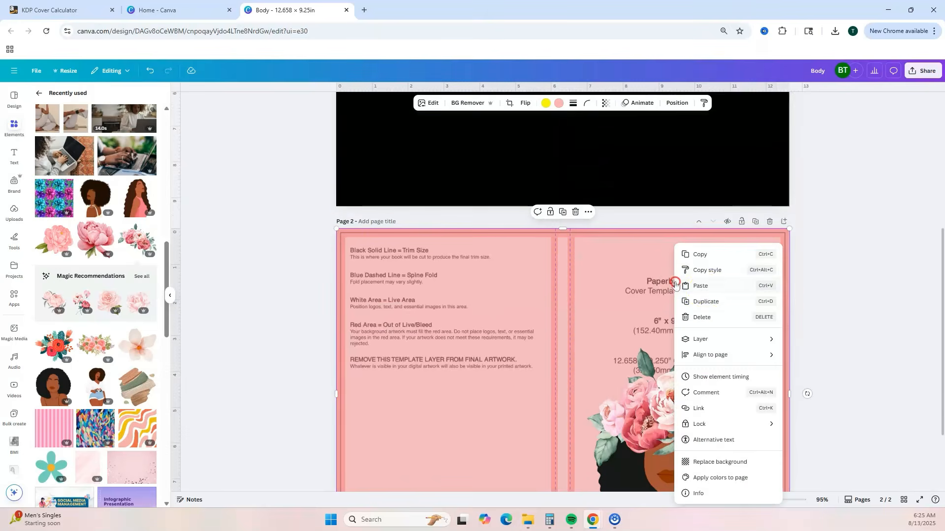
{"action": "left_click", "coordinate": [706, 289]}
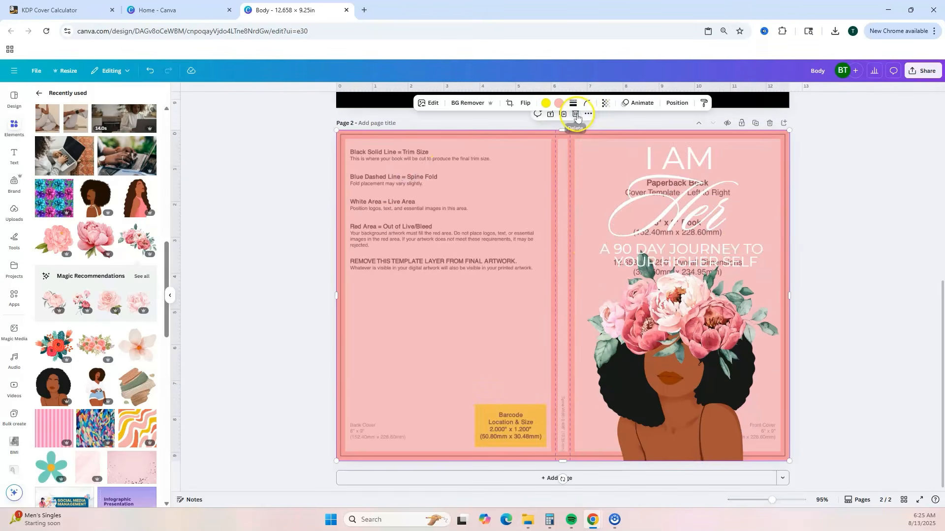
- Delete the KDP template overlay from the coral pink cover on page 2
{"action": "left_click", "coordinate": [576, 114]}
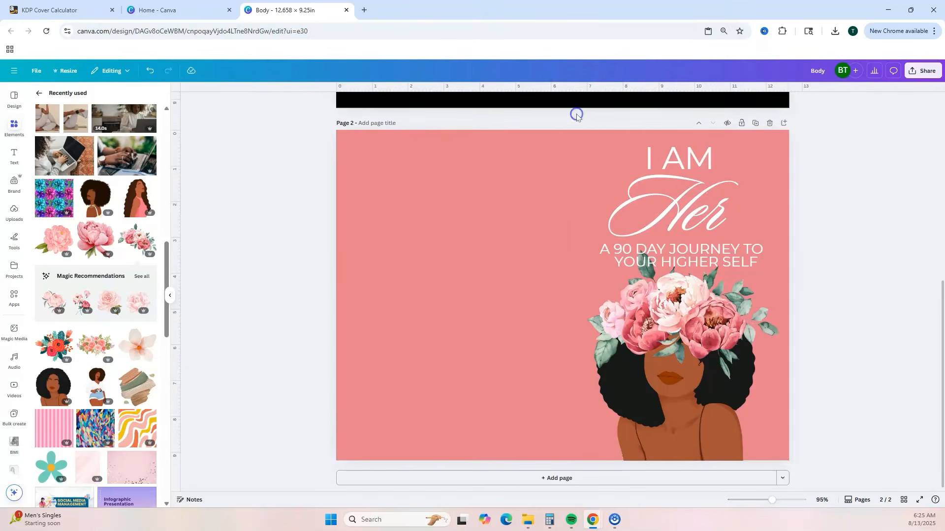
{"action": "left_click", "coordinate": [529, 200]}
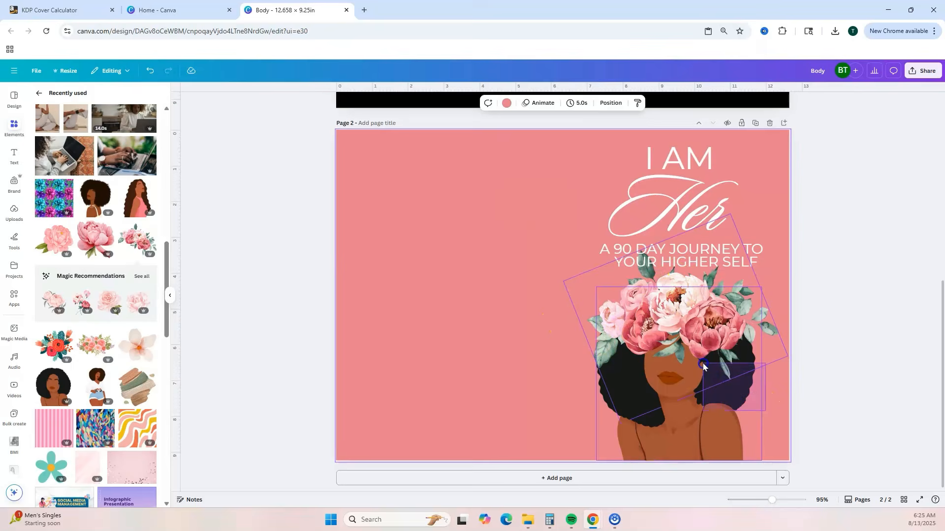
{"action": "left_click", "coordinate": [703, 365]}
- Add a third page after the coral pink cover and set its background to white
{"action": "left_click", "coordinate": [784, 123]}
{"action": "left_click", "coordinate": [558, 310]}
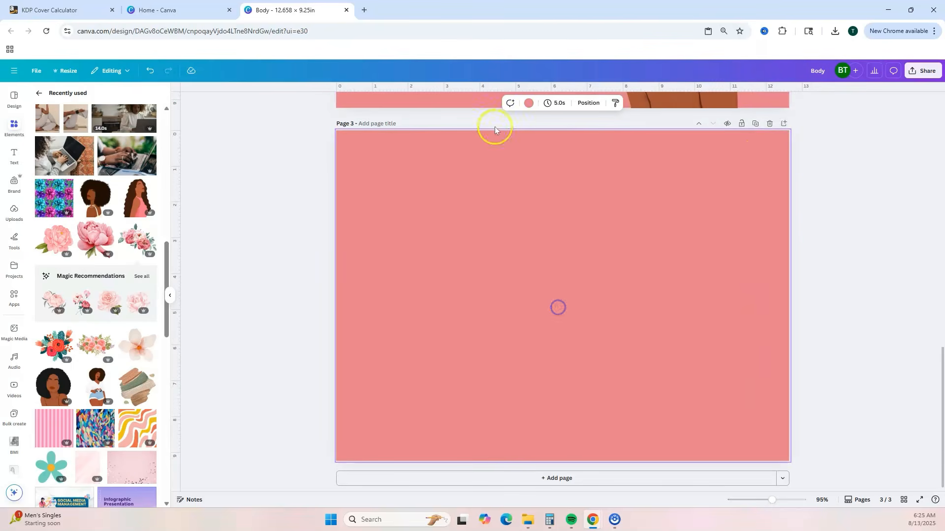
{"action": "left_click", "coordinate": [528, 103]}
{"action": "left_click", "coordinate": [99, 151]}
- Insert the uploaded KDP cover template across the whole of page 3 and make it semi-transparent
{"action": "left_click", "coordinate": [14, 210]}
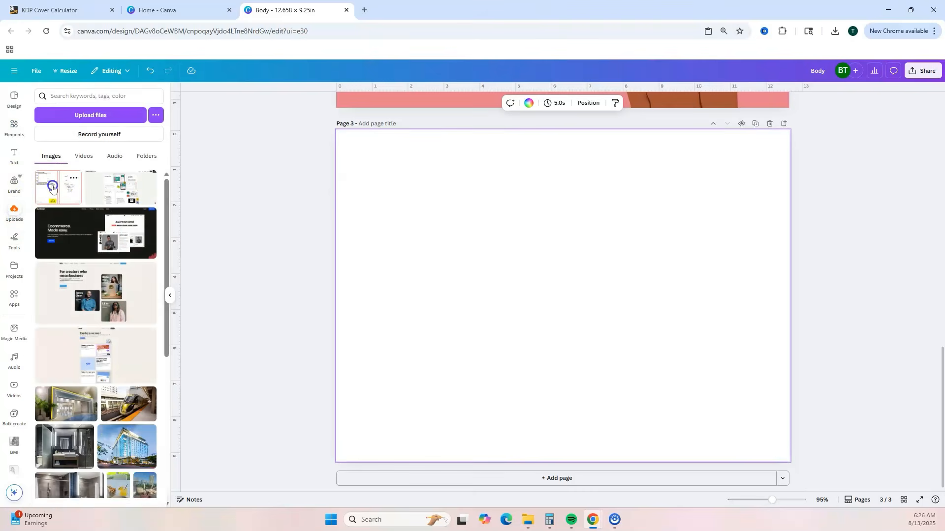
{"action": "left_click", "coordinate": [53, 189]}
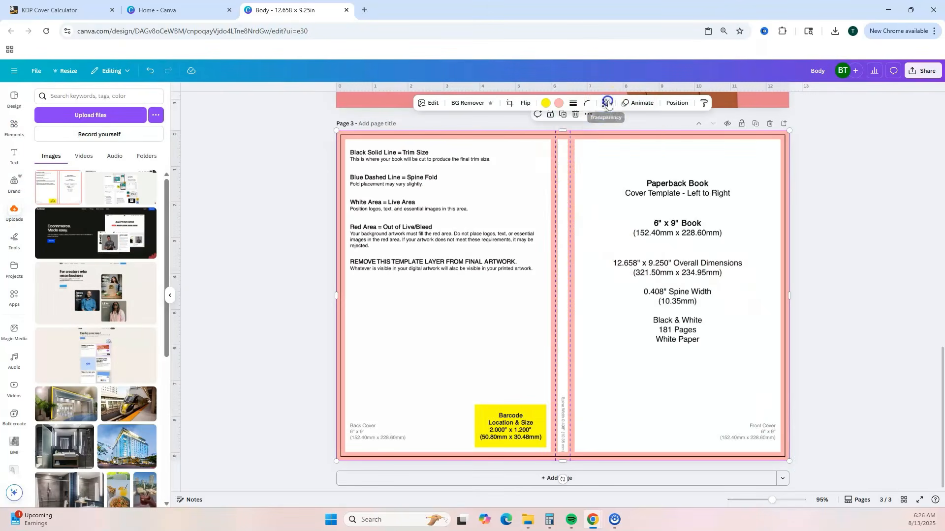
{"action": "left_click", "coordinate": [606, 103]}
- Add the blue, pink and purple floral pattern to page 3, enlarge it, and make it the page background
{"action": "scroll", "coordinate": [97, 317], "scroll_direction": "down", "scroll_amount": 3}
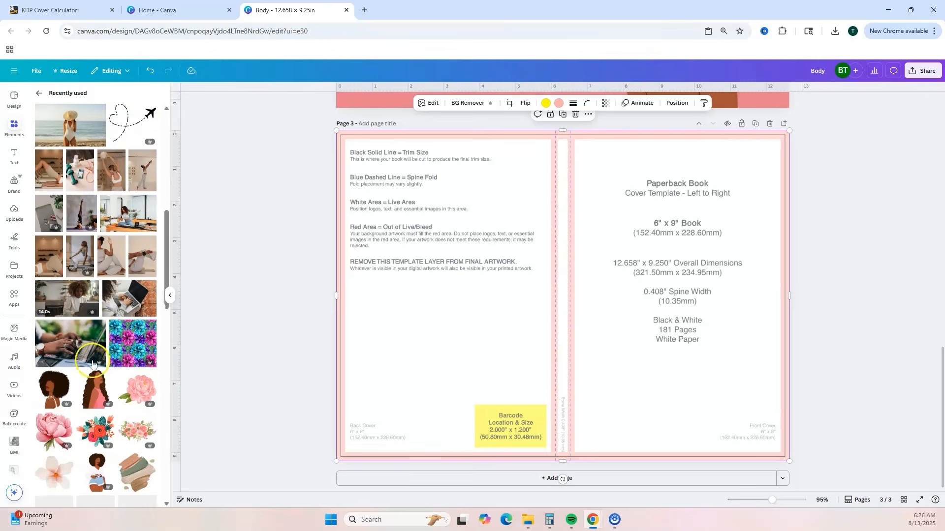
{"action": "left_click", "coordinate": [133, 344]}
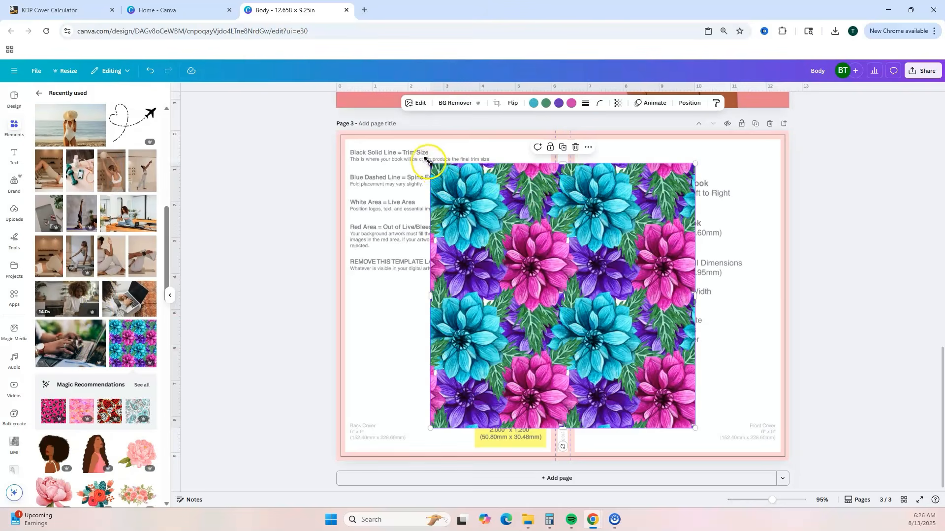
{"action": "left_click_drag", "start_coordinate": [431, 163], "coordinate": [349, 124]}
{"action": "left_click", "coordinate": [689, 103]}
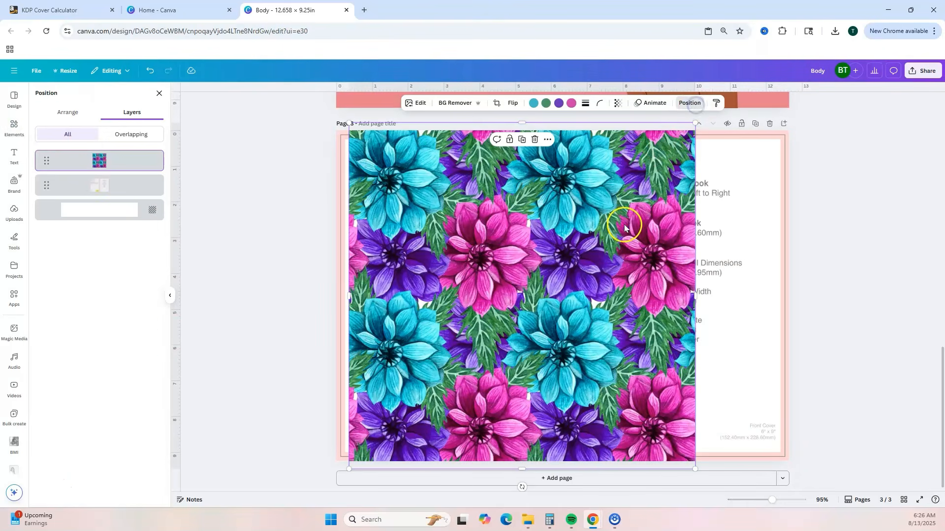
{"action": "right_click", "coordinate": [624, 228]}
{"action": "left_click", "coordinate": [671, 443]}
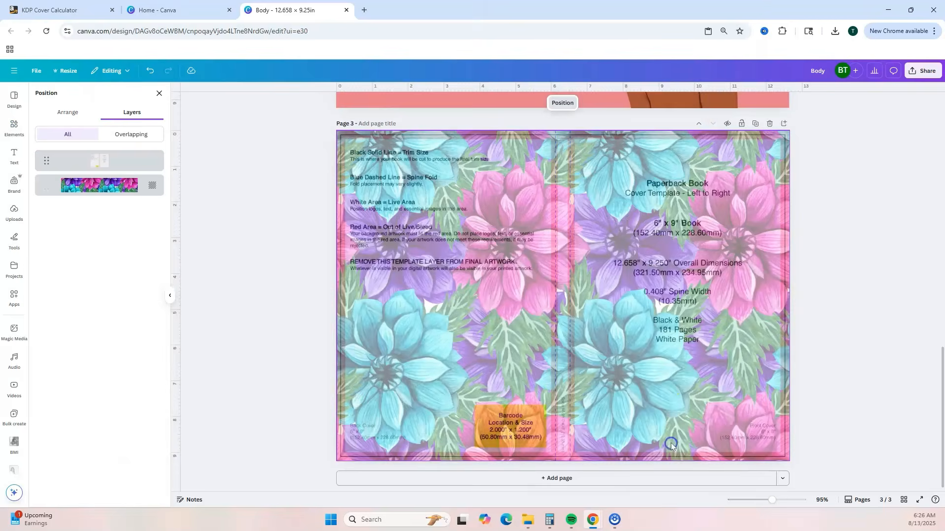
- Add a turquoise rounded square shape to the centre of the floral cover on page 3
{"action": "left_click", "coordinate": [13, 128]}
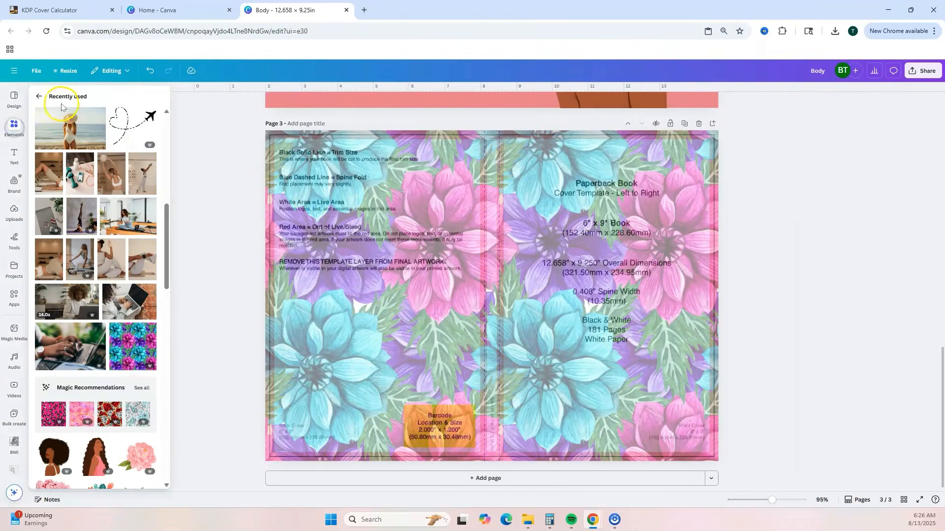
{"action": "left_click", "coordinate": [36, 96]}
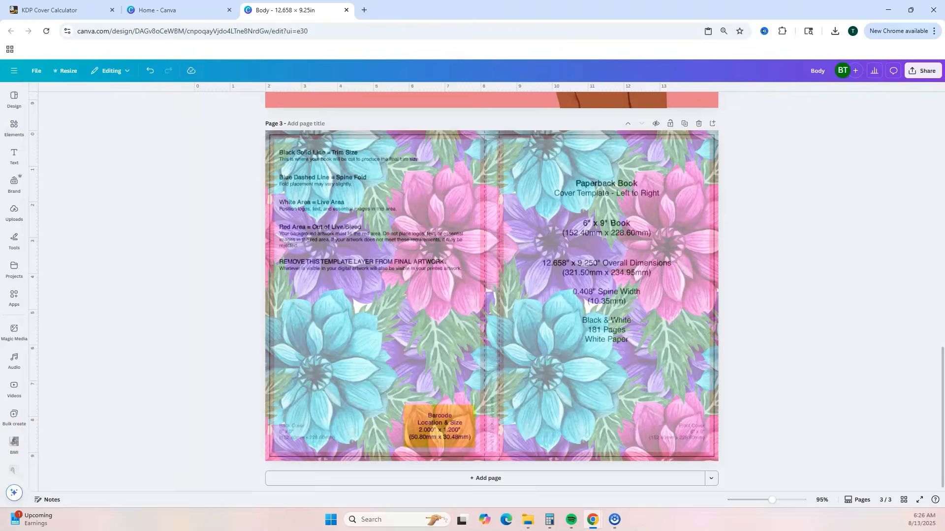
{"action": "left_click", "coordinate": [14, 127]}
{"action": "left_click", "coordinate": [62, 212]}
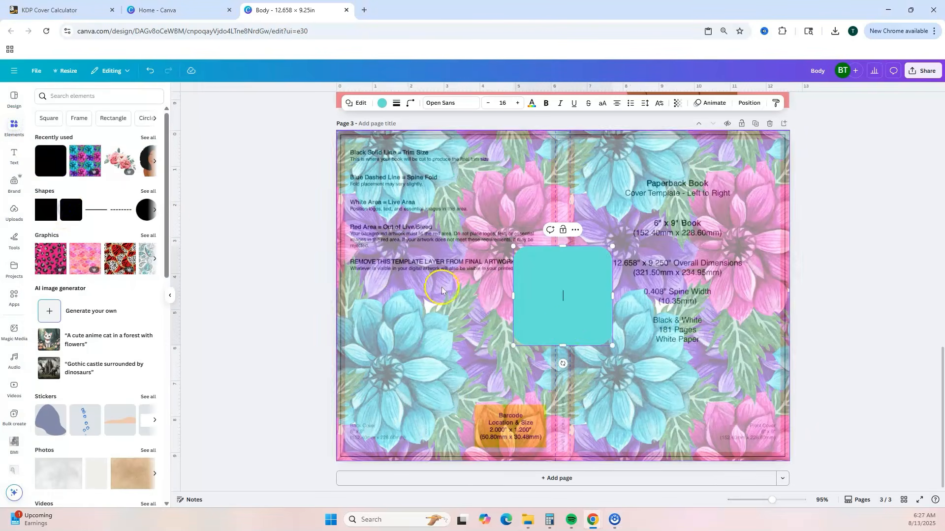
{"action": "left_click", "coordinate": [466, 327]}
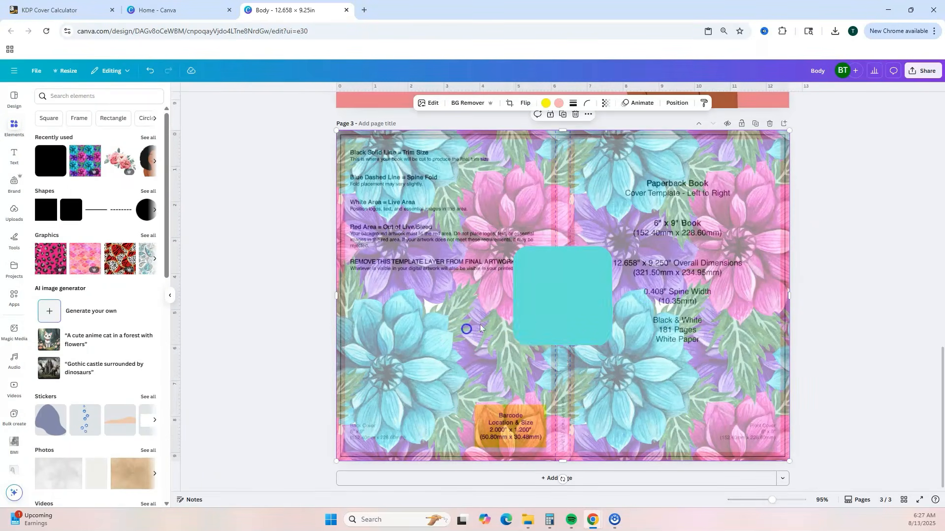
- Widen the turquoise shape across the front cover on page 3 and copy the "I AM Her" title group from page 2 onto it
{"action": "left_click_drag", "start_coordinate": [574, 293], "coordinate": [577, 260]}
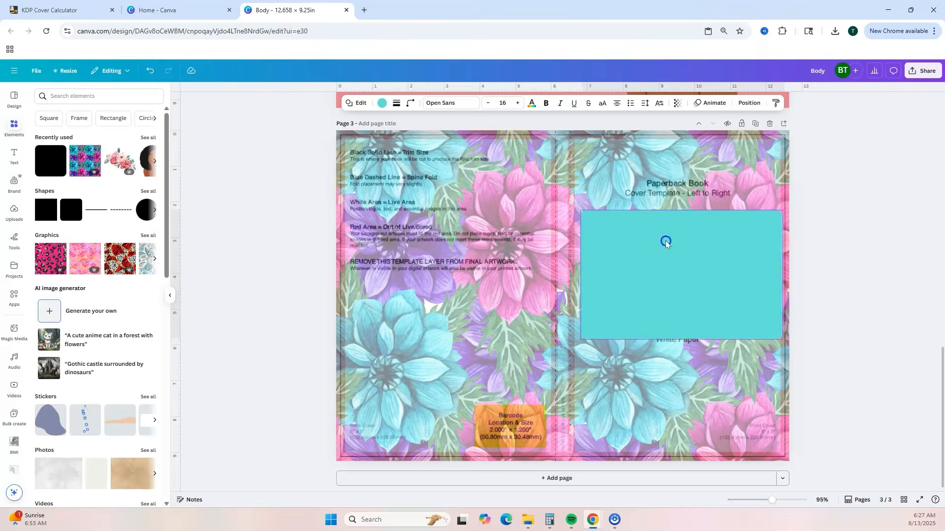
{"action": "left_click", "coordinate": [718, 345]}
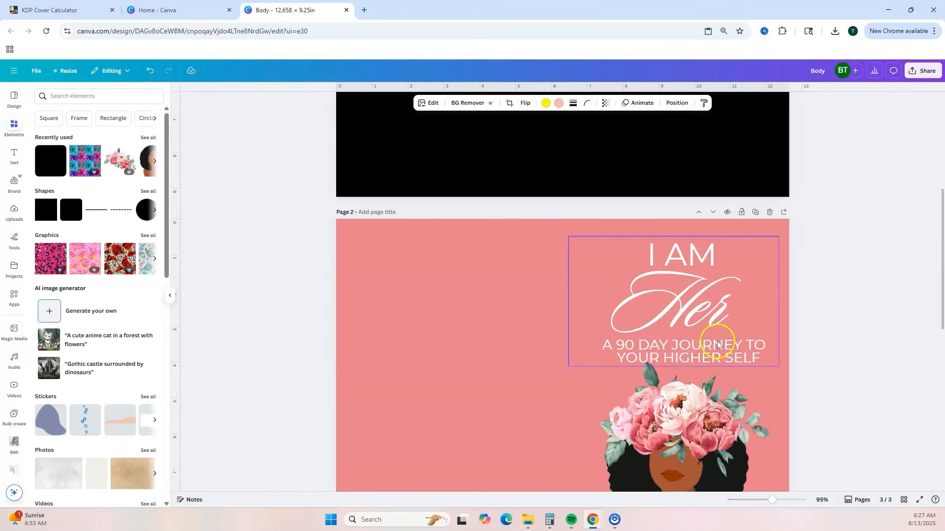
{"action": "right_click", "coordinate": [685, 273]}
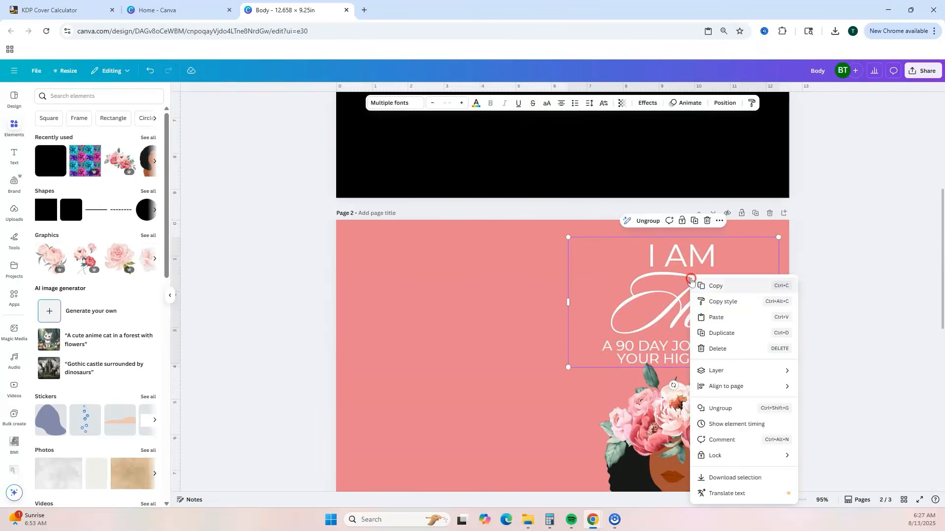
{"action": "left_click", "coordinate": [706, 288]}
{"action": "scroll", "coordinate": [706, 288], "scroll_direction": "down", "scroll_amount": 8}
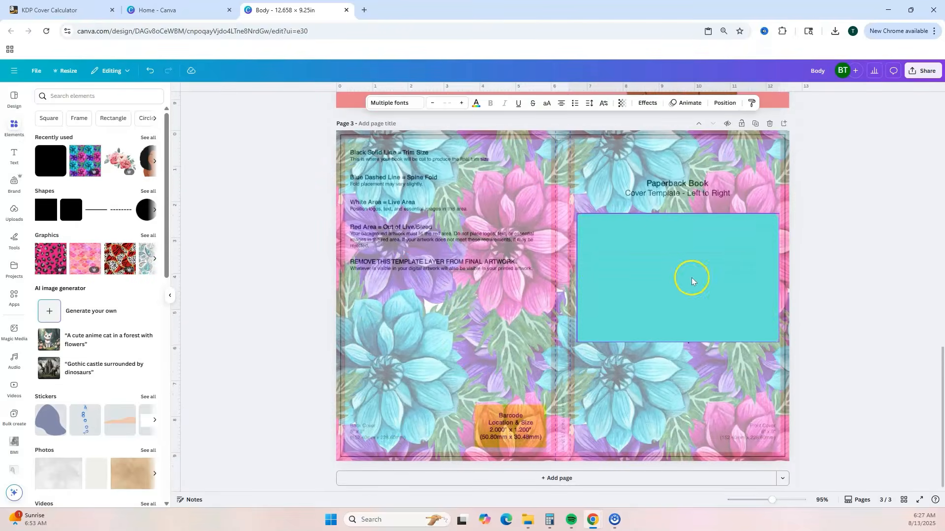
{"action": "right_click", "coordinate": [694, 277]}
{"action": "left_click", "coordinate": [724, 318]}
{"action": "left_click_drag", "start_coordinate": [673, 295], "coordinate": [709, 316]}
{"action": "left_click", "coordinate": [829, 360]}
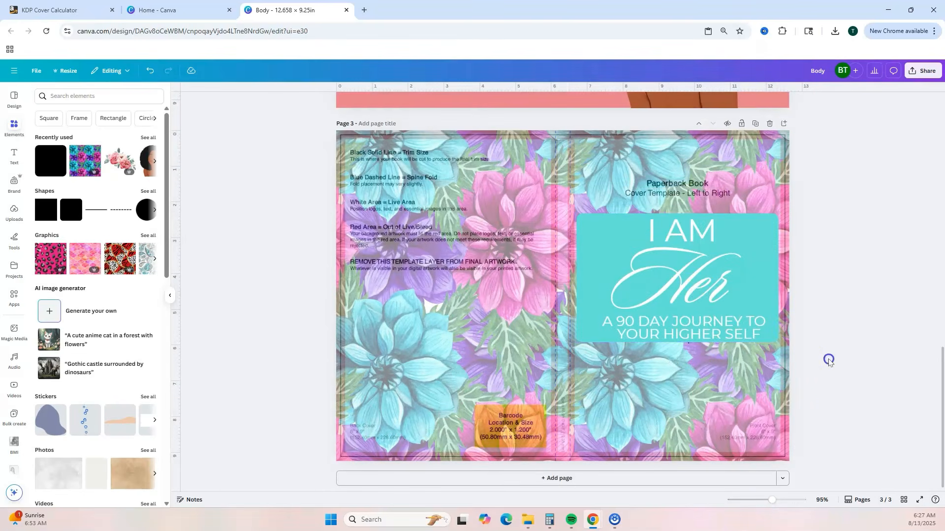
- Delete the semi-transparent KDP template overlay from the floral cover on page 3
{"action": "left_click", "coordinate": [478, 285]}
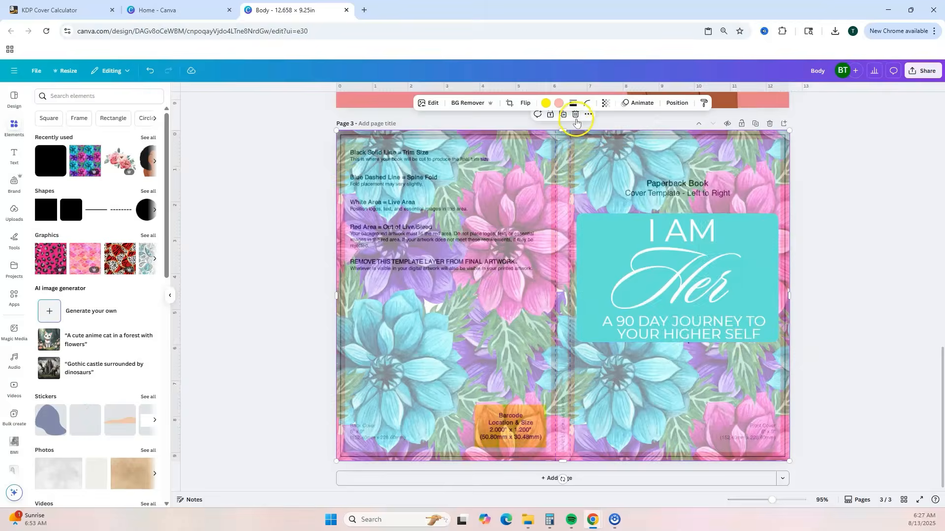
{"action": "left_click", "coordinate": [576, 116]}
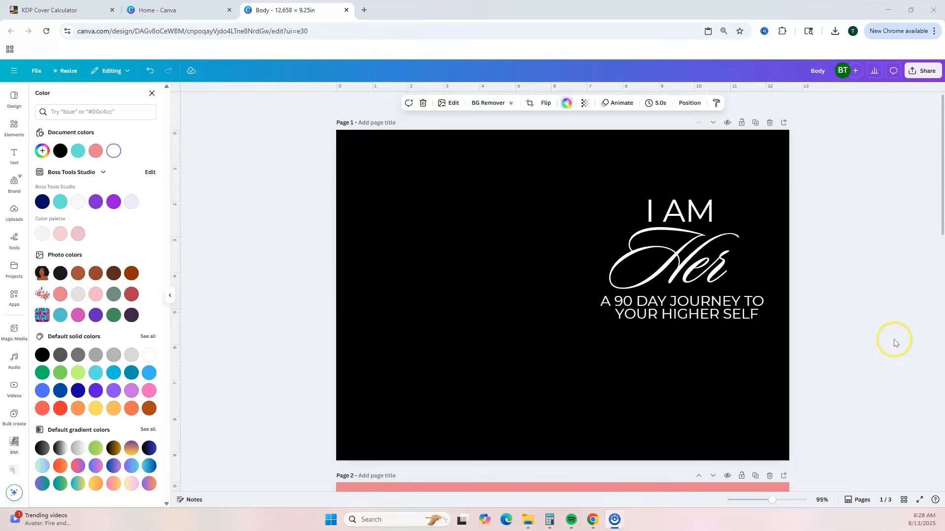
{"action": "scroll", "coordinate": [894, 343], "scroll_direction": "down", "scroll_amount": 5}
{"action": "scroll", "coordinate": [894, 343], "scroll_direction": "down", "scroll_amount": 10}
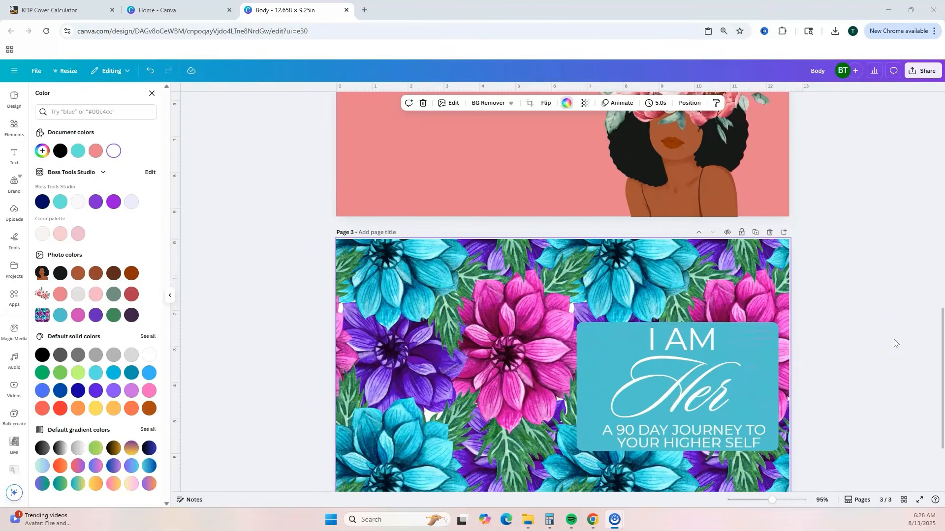
{"action": "scroll", "coordinate": [894, 343], "scroll_direction": "down", "scroll_amount": 2}
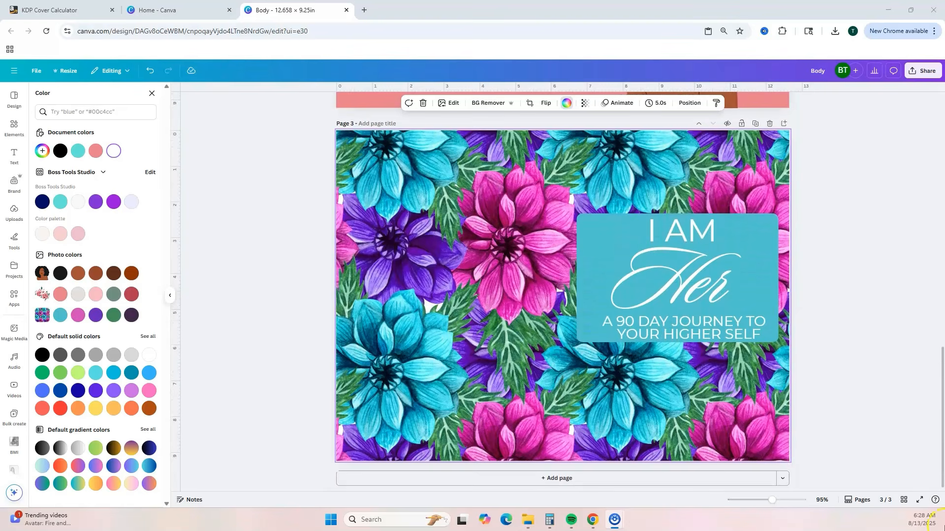
{"action": "scroll", "coordinate": [908, 156], "scroll_direction": "up", "scroll_amount": 10}
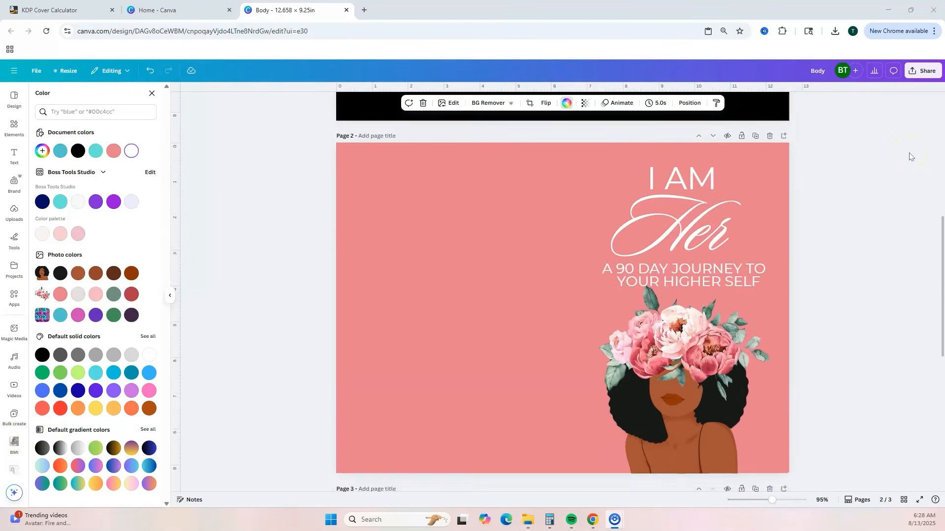
{"action": "scroll", "coordinate": [908, 156], "scroll_direction": "up", "scroll_amount": 5}
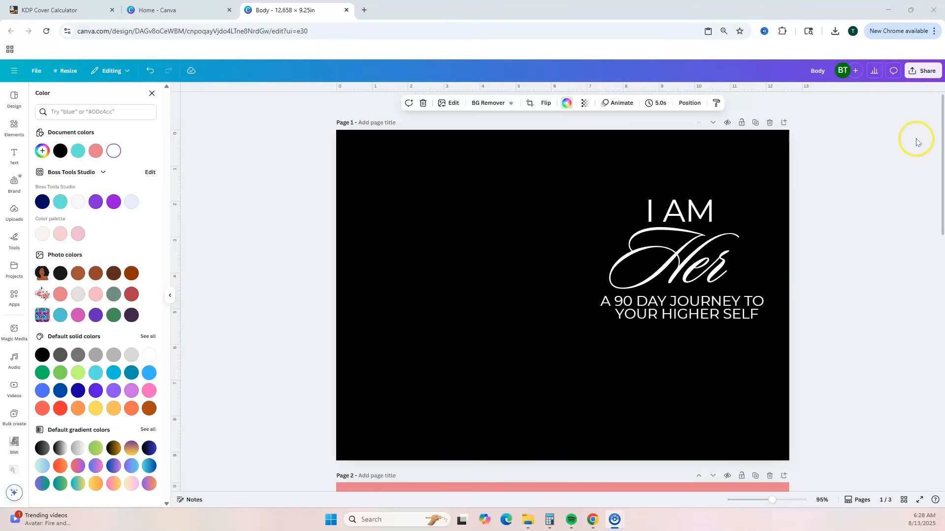
- Set up the cover download as PDF Print with the CMYK color profile
{"action": "left_click", "coordinate": [928, 70]}
{"action": "left_click", "coordinate": [803, 234]}
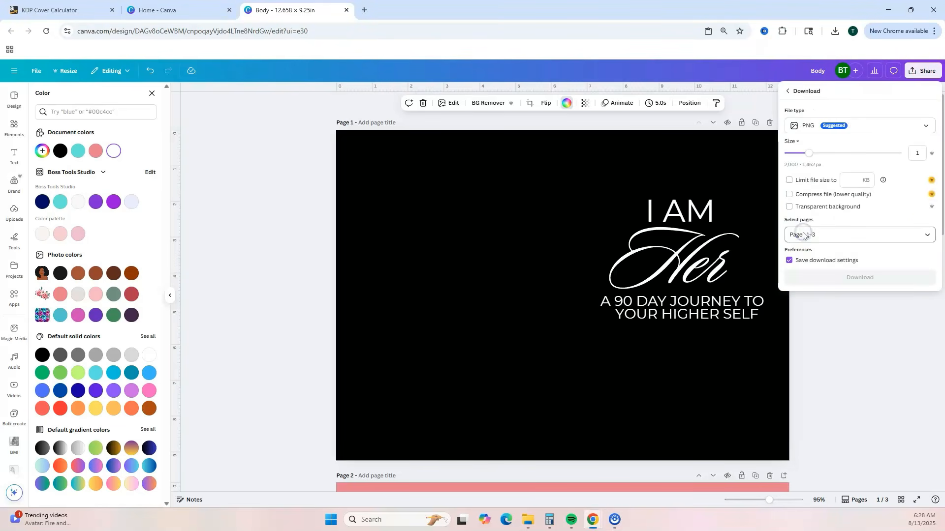
{"action": "left_click", "coordinate": [926, 232]}
{"action": "left_click", "coordinate": [900, 112]}
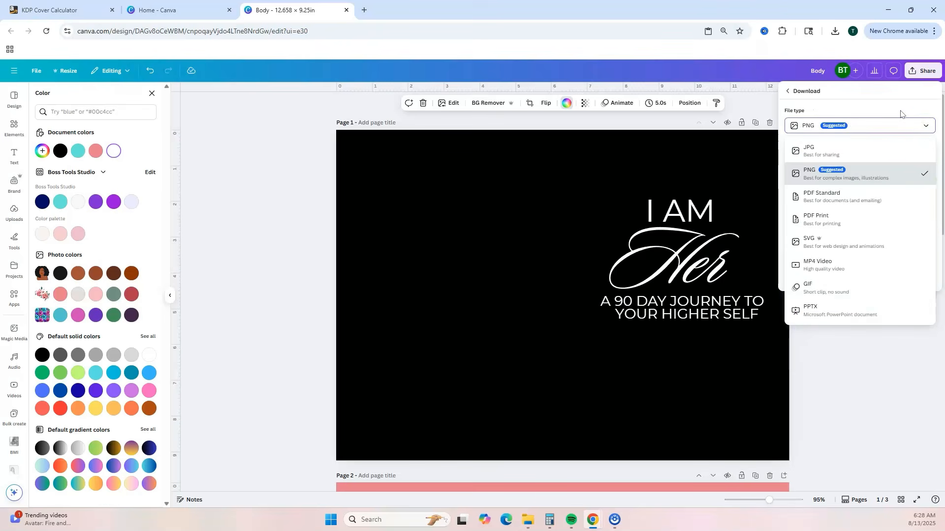
{"action": "left_click", "coordinate": [856, 219]}
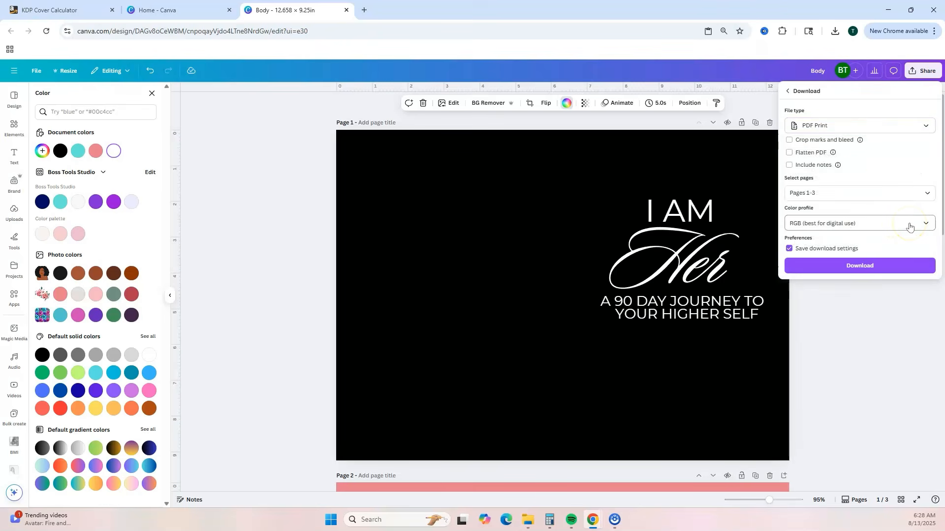
{"action": "left_click", "coordinate": [922, 226]}
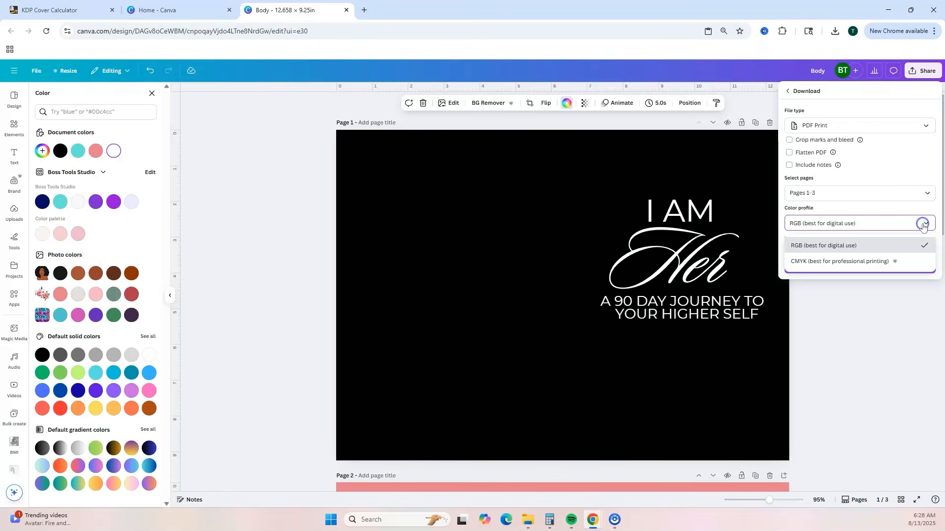
{"action": "left_click", "coordinate": [864, 260]}
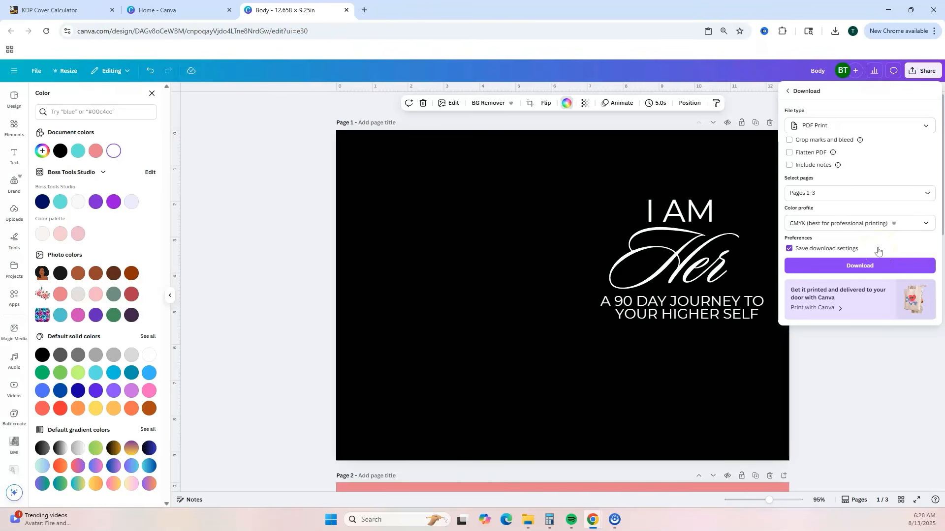
- Limit the export to page 2, the coral pink cover, and download it
{"action": "left_click", "coordinate": [925, 195]}
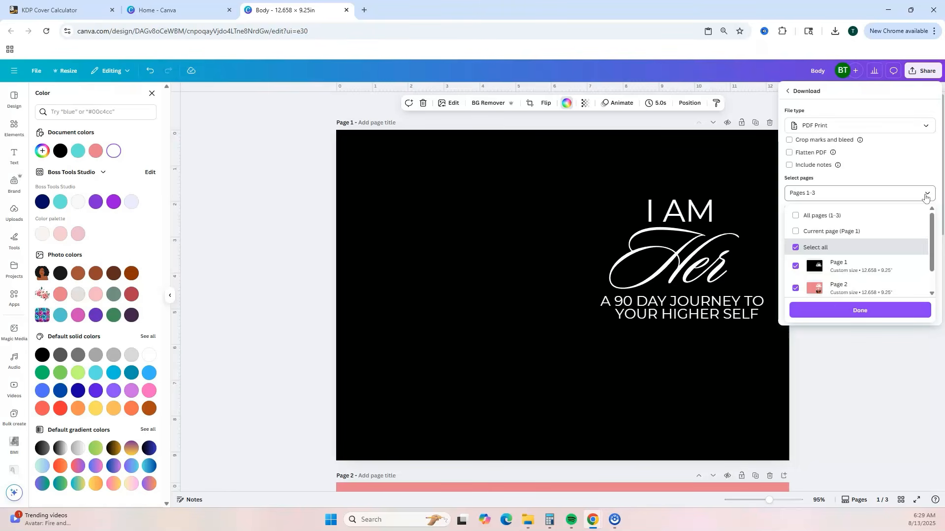
{"action": "left_click", "coordinate": [813, 247]}
{"action": "left_click", "coordinate": [815, 285]}
{"action": "scroll", "coordinate": [912, 276], "scroll_direction": "down", "scroll_amount": 1}
{"action": "left_click", "coordinate": [896, 310]}
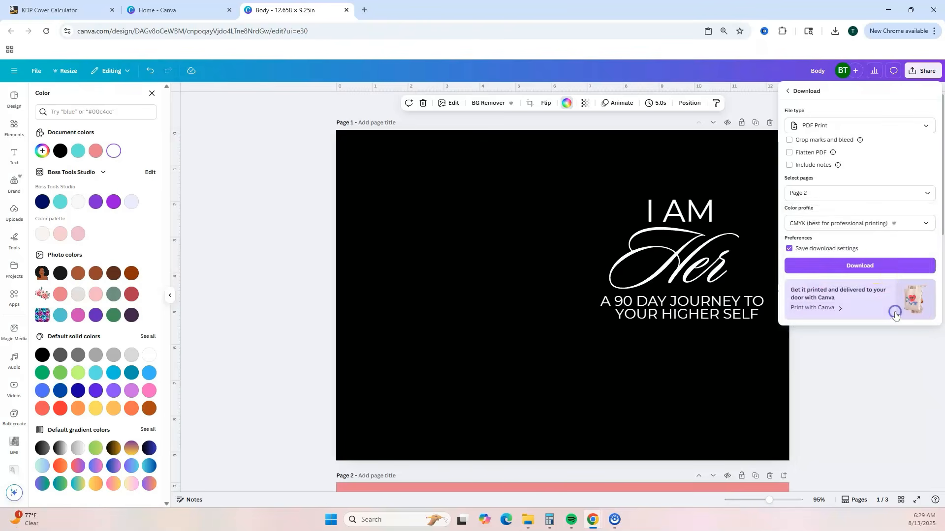
{"action": "left_click", "coordinate": [876, 268]}
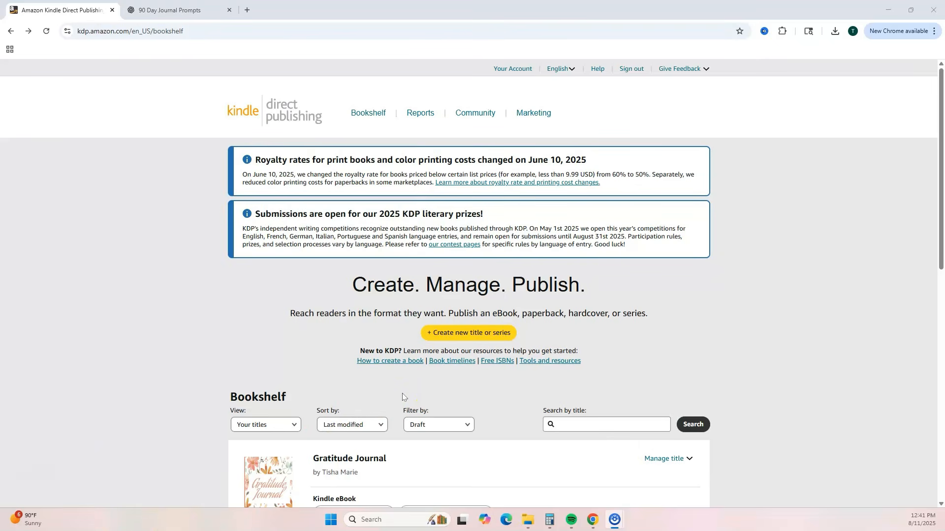
- On Kindle Direct Publishing, start a new paperback and title it "Becoming Her: A 90-Day Glow Up Journal for Confidence and Self-Love"
{"action": "left_click", "coordinate": [439, 334]}
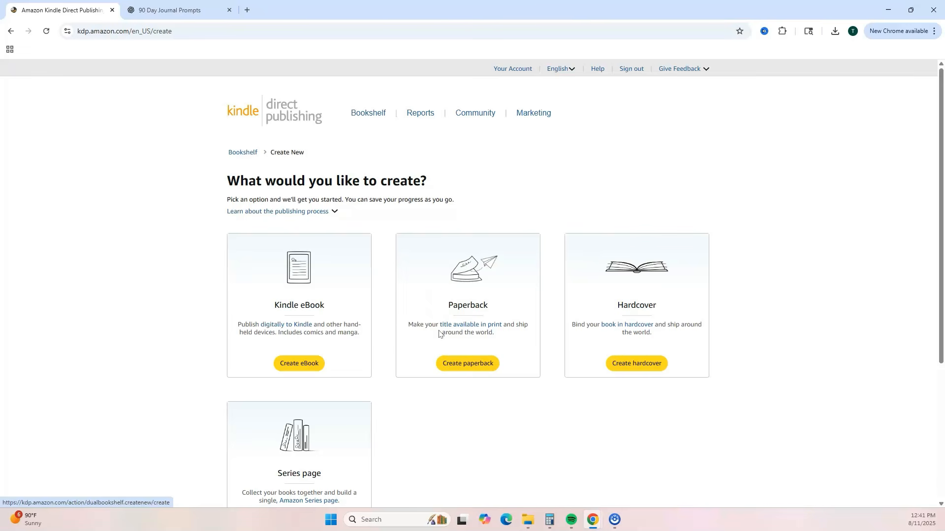
{"action": "left_click", "coordinate": [470, 368]}
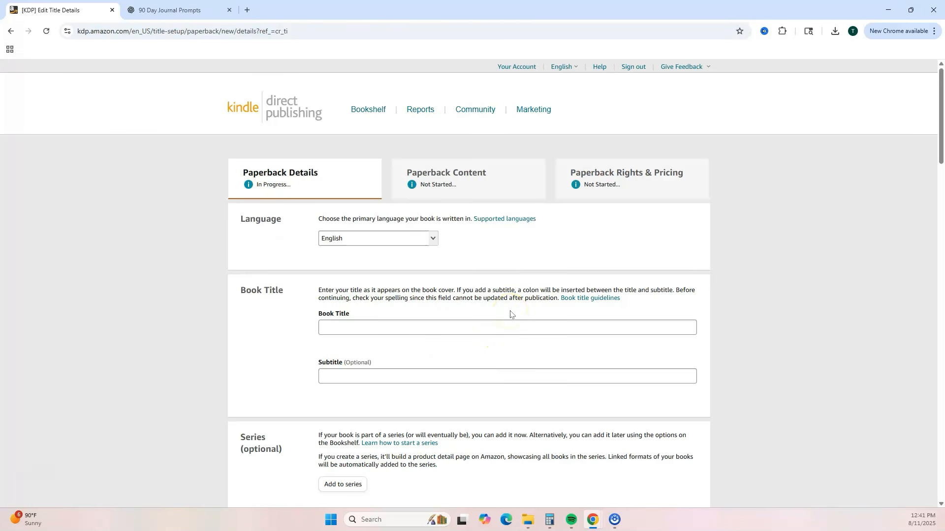
{"action": "left_click", "coordinate": [326, 327]}
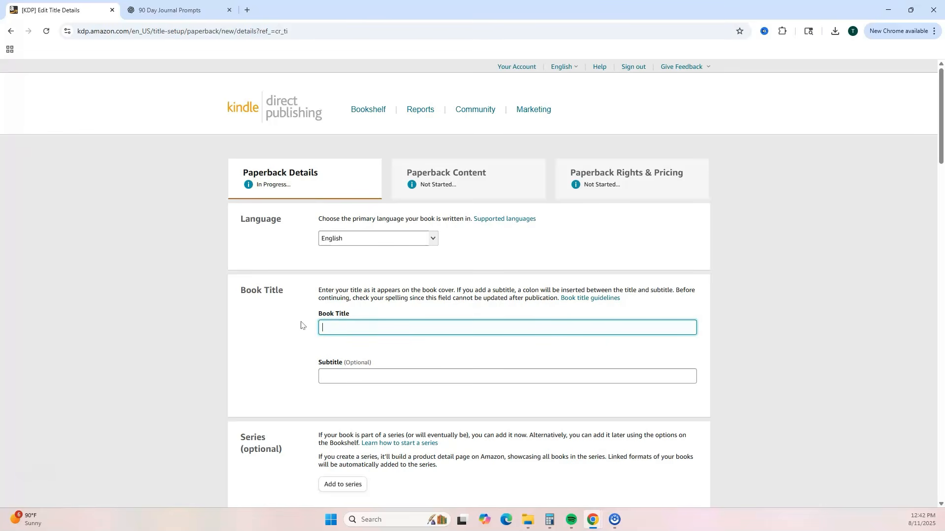
{"action": "type", "text": "Becoming Her: A 90-Day Glow Up Journal for Confidence and Self-Love"}
- Fill in the primary author's first and last name and paste the prepared book description
{"action": "scroll", "coordinate": [302, 325], "scroll_direction": "down", "scroll_amount": 3}
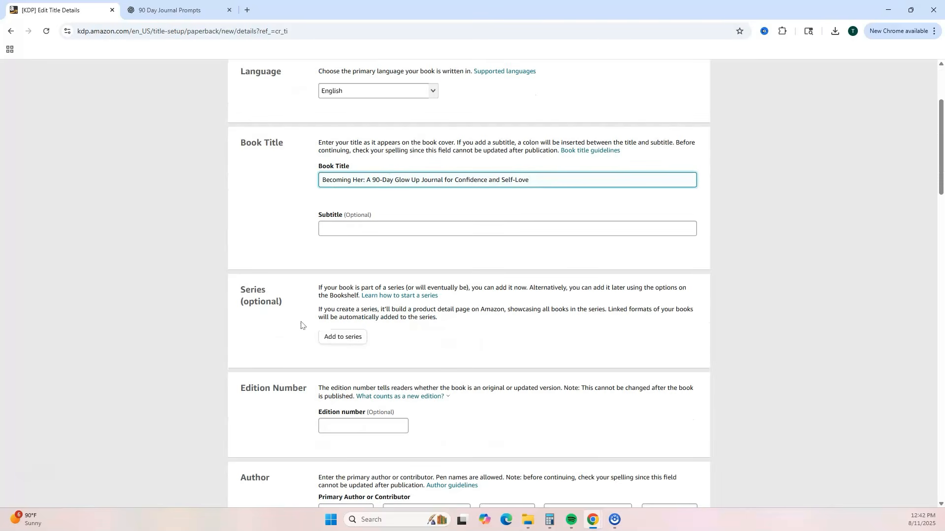
{"action": "scroll", "coordinate": [301, 326], "scroll_direction": "down", "scroll_amount": 5}
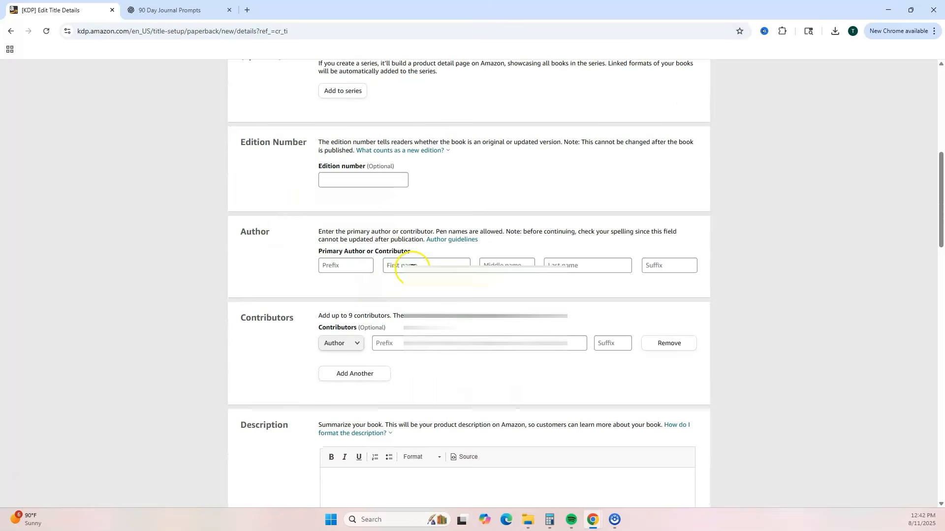
{"action": "left_click", "coordinate": [412, 266]}
{"action": "scroll", "coordinate": [261, 302], "scroll_direction": "down", "scroll_amount": 2}
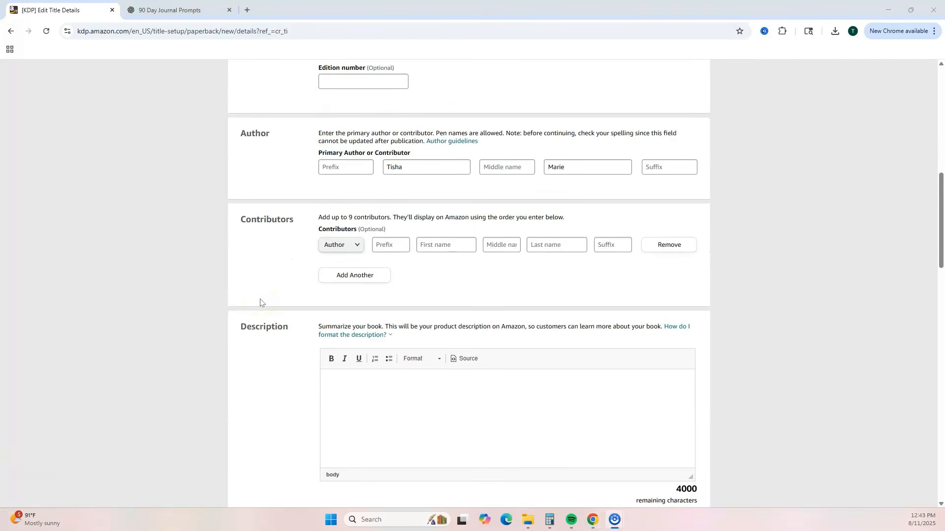
{"action": "scroll", "coordinate": [261, 303], "scroll_direction": "down", "scroll_amount": 2}
{"action": "left_click", "coordinate": [327, 282]}
{"action": "key", "text": "ctrl+v"}
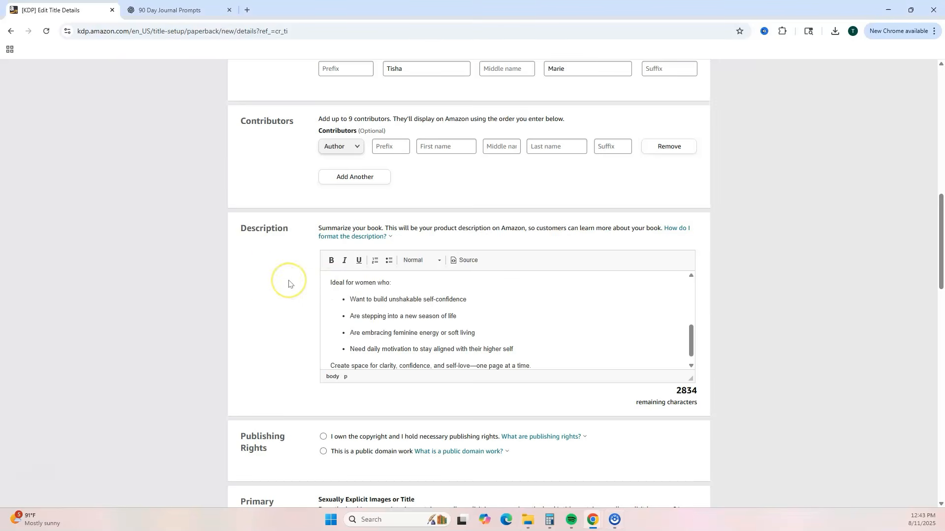
- Declare ownership of the copyright and publishing rights, and answer No to sexually explicit images or title
{"action": "scroll", "coordinate": [289, 283], "scroll_direction": "down", "scroll_amount": 3}
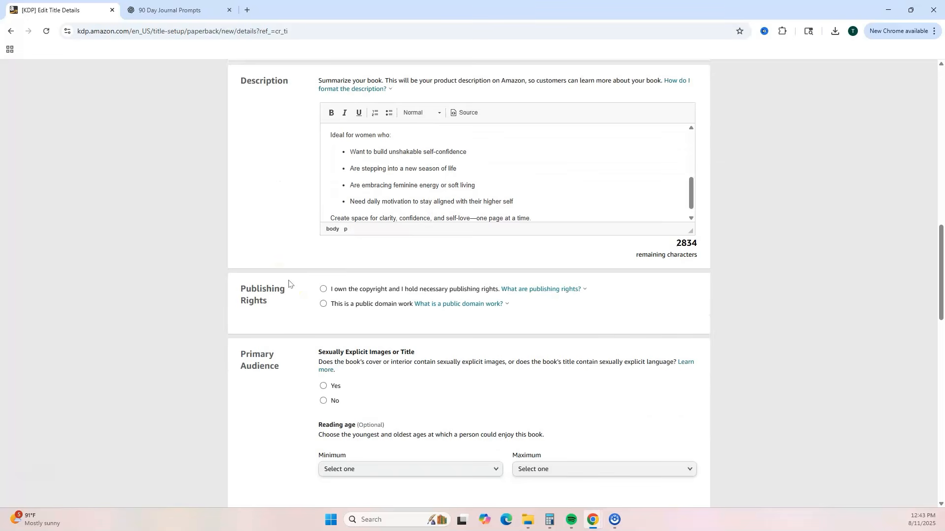
{"action": "left_click", "coordinate": [322, 291]}
{"action": "scroll", "coordinate": [299, 296], "scroll_direction": "down", "scroll_amount": 2}
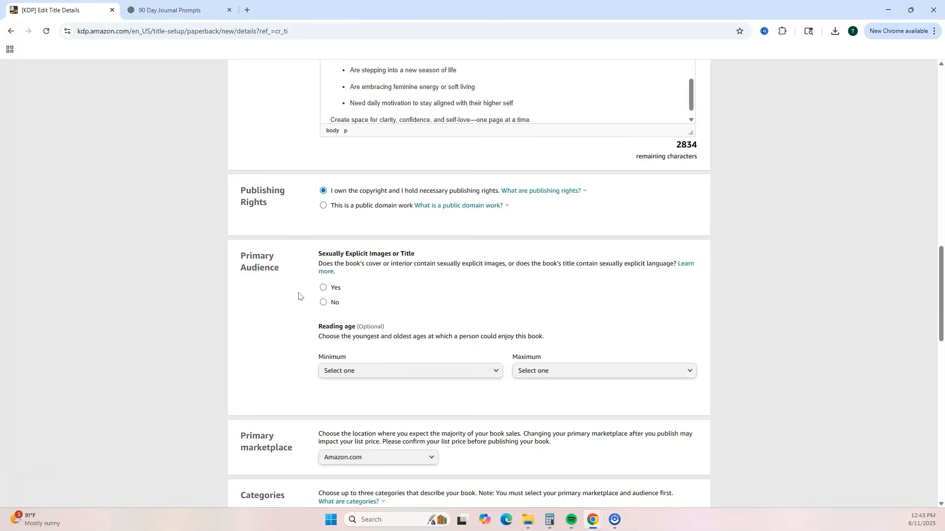
{"action": "left_click", "coordinate": [325, 302]}
{"action": "scroll", "coordinate": [284, 336], "scroll_direction": "down", "scroll_amount": 1}
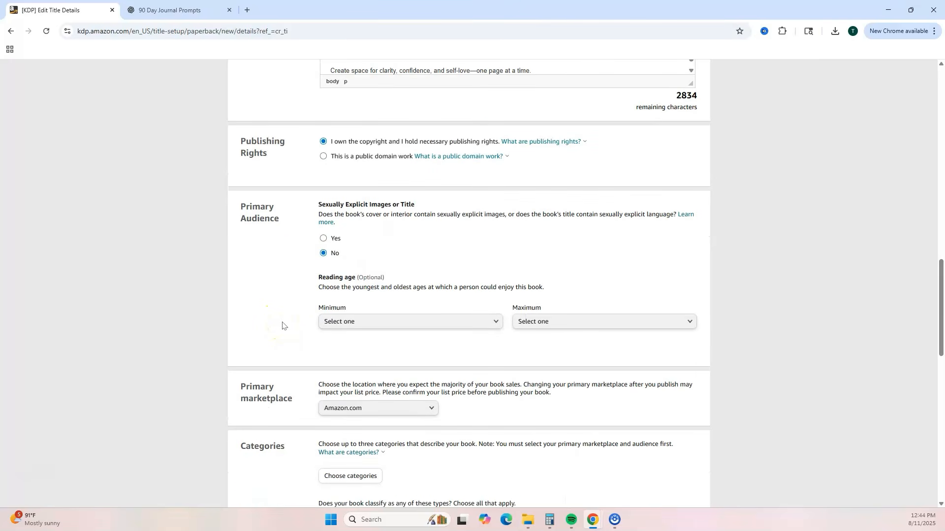
- Open the book's category selection and set the category to Self-Help
{"action": "scroll", "coordinate": [282, 325], "scroll_direction": "down", "scroll_amount": 2}
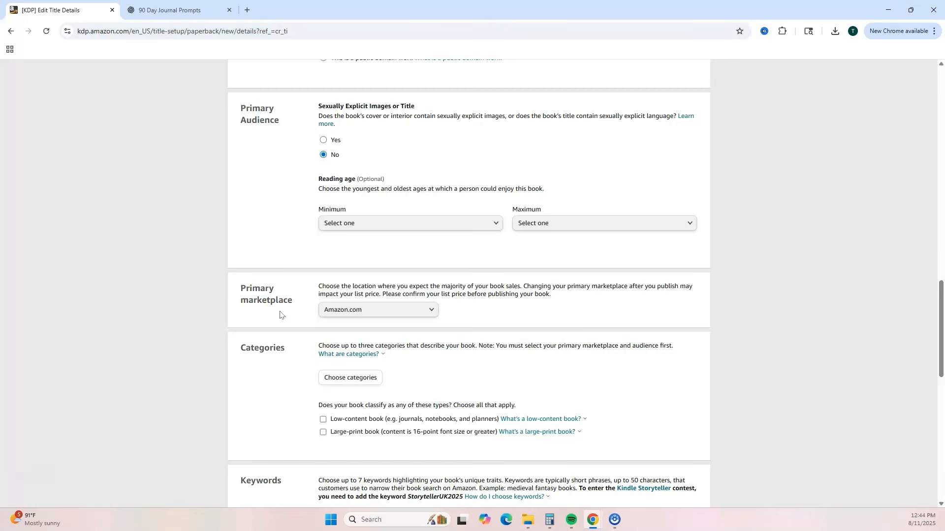
{"action": "scroll", "coordinate": [278, 313], "scroll_direction": "down", "scroll_amount": 2}
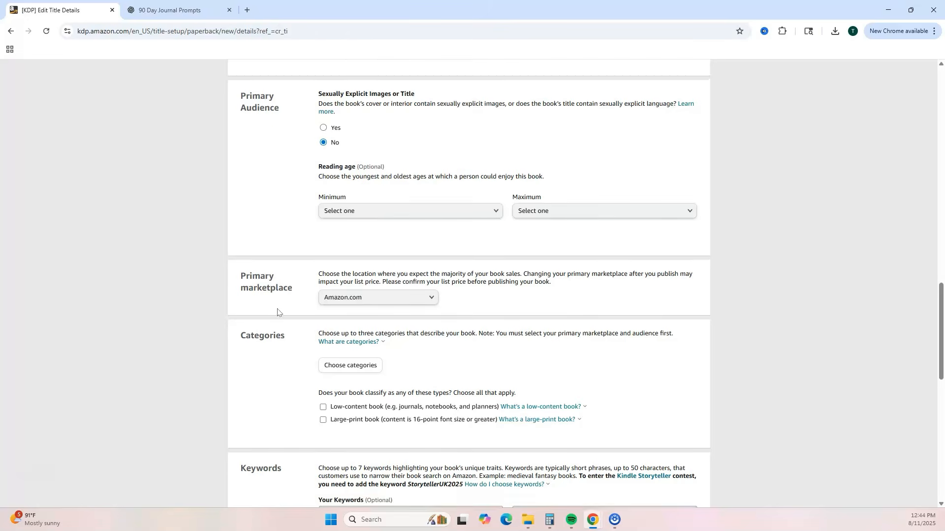
{"action": "left_click", "coordinate": [356, 281]}
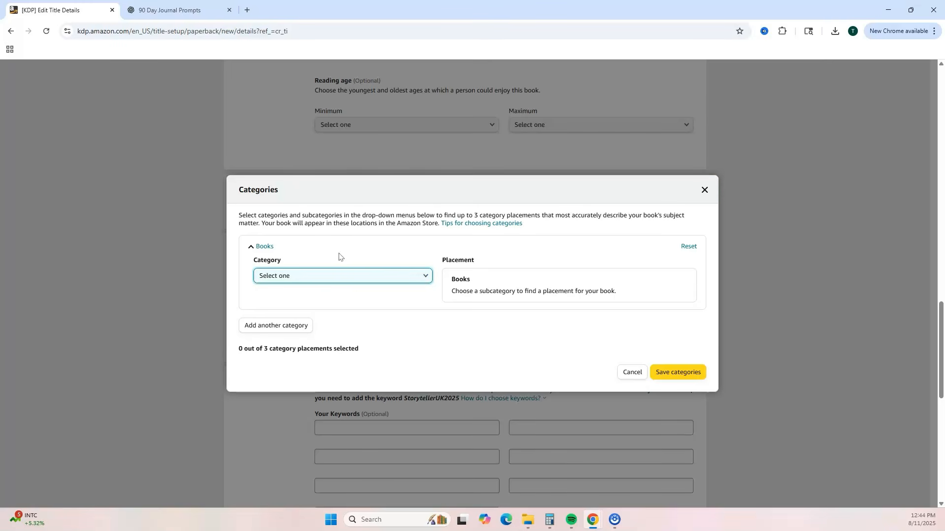
{"action": "left_click", "coordinate": [331, 274]}
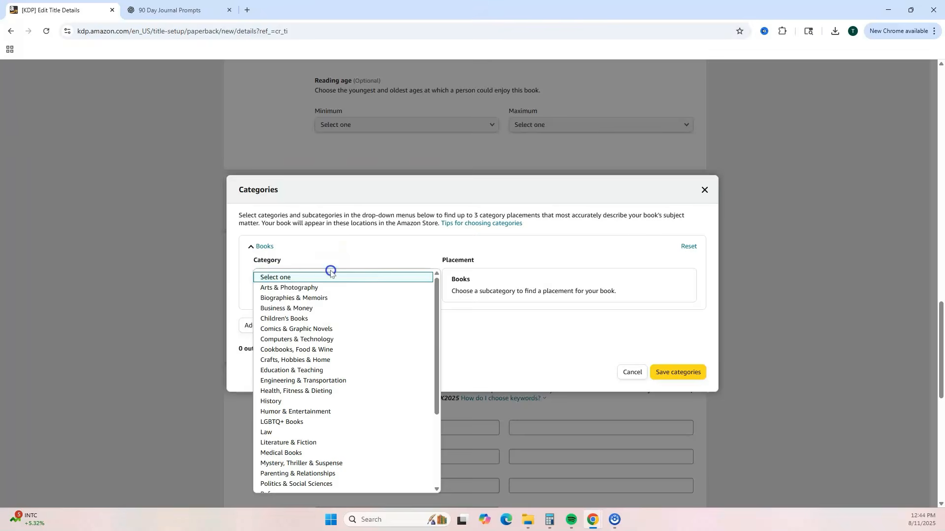
{"action": "scroll", "coordinate": [332, 327], "scroll_direction": "down", "scroll_amount": 3}
{"action": "scroll", "coordinate": [330, 343], "scroll_direction": "down", "scroll_amount": 1}
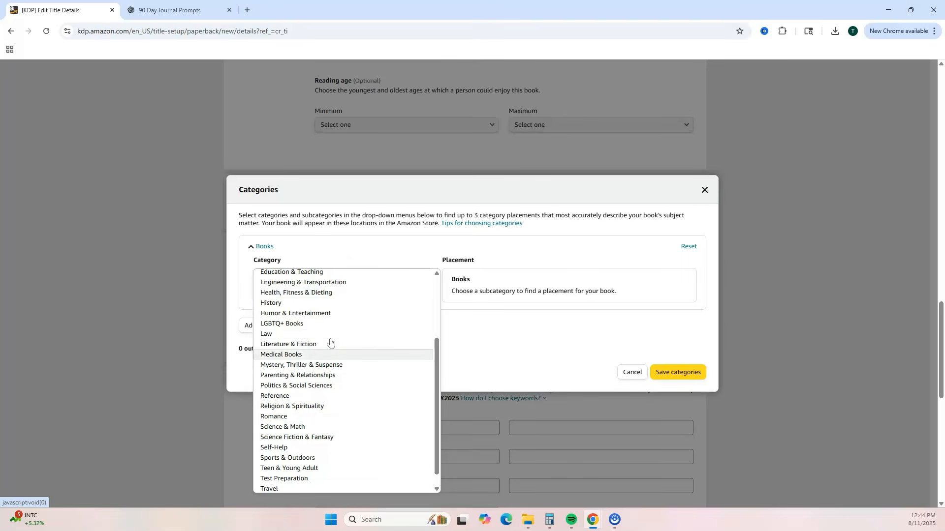
{"action": "left_click", "coordinate": [321, 447]}
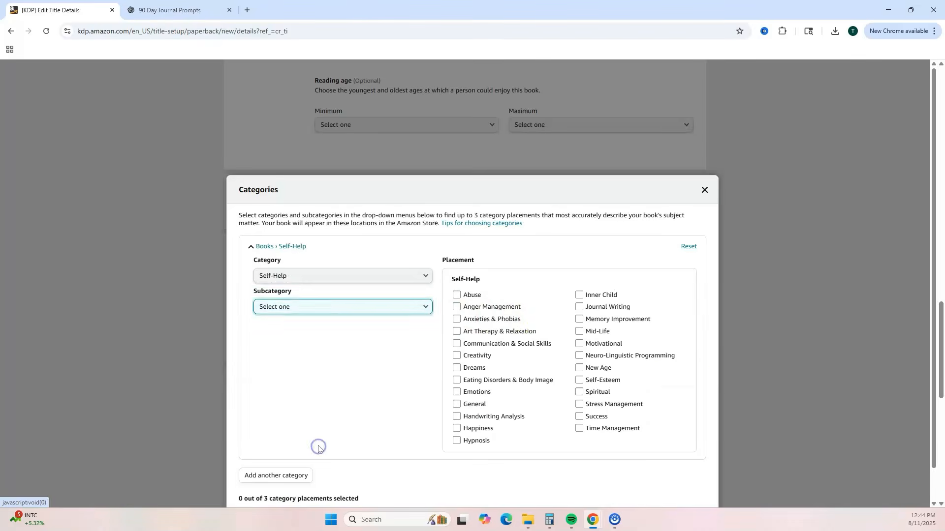
- Choose the Journal Writing placement under Self-Help and save the book's categories
{"action": "left_click", "coordinate": [580, 307]}
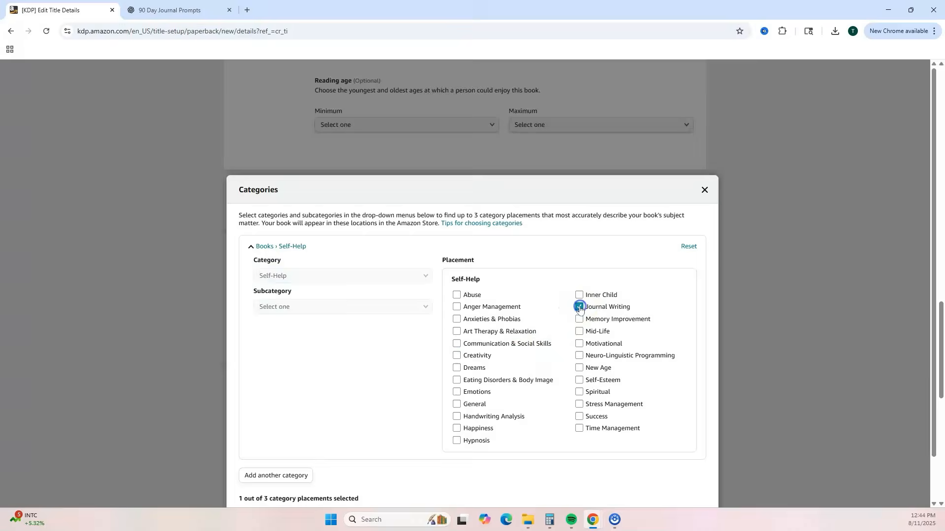
{"action": "left_click", "coordinate": [275, 424]}
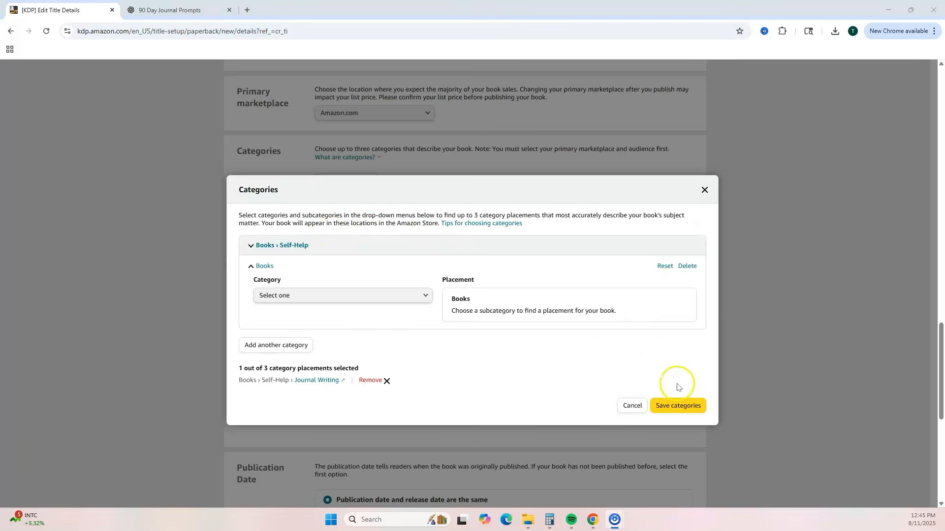
{"action": "left_click", "coordinate": [678, 405]}
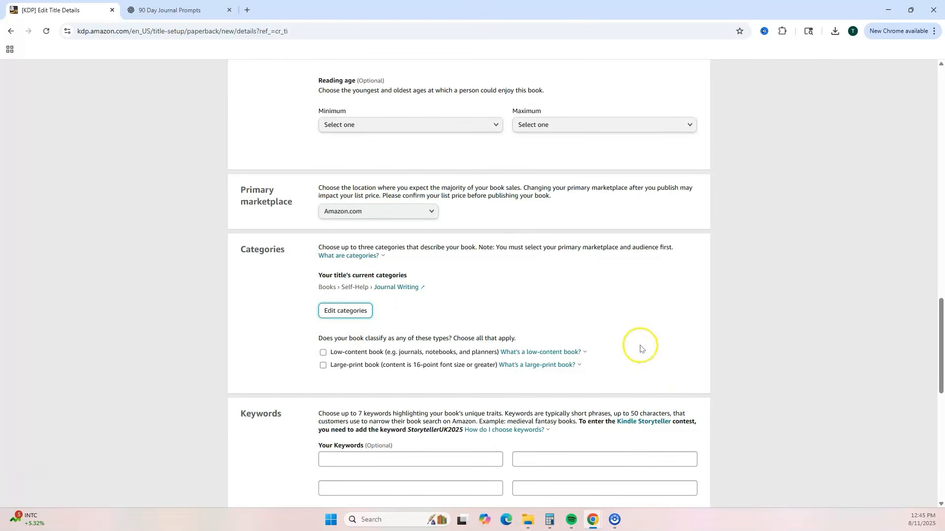
- Classify the book as a low-content book, save the paperback details and continue to the content stage
{"action": "left_click", "coordinate": [324, 352]}
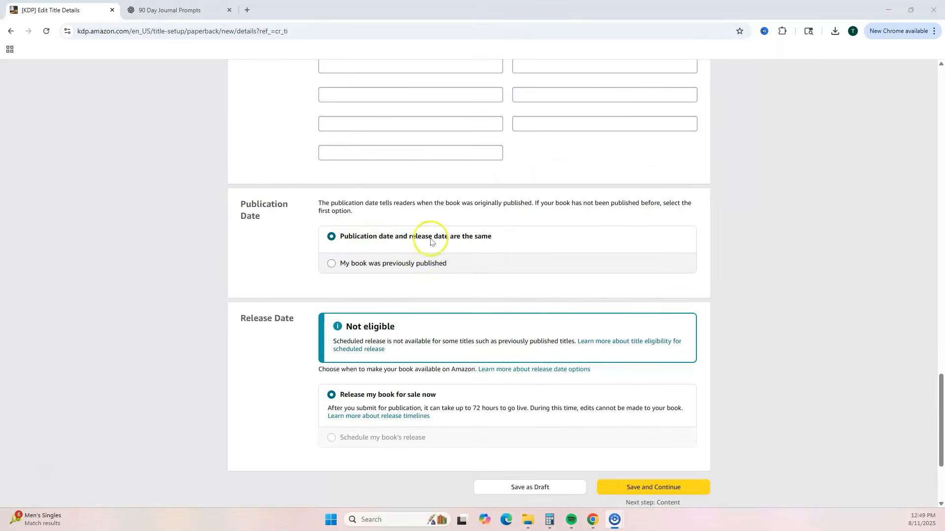
{"action": "scroll", "coordinate": [534, 249], "scroll_direction": "down", "scroll_amount": 2}
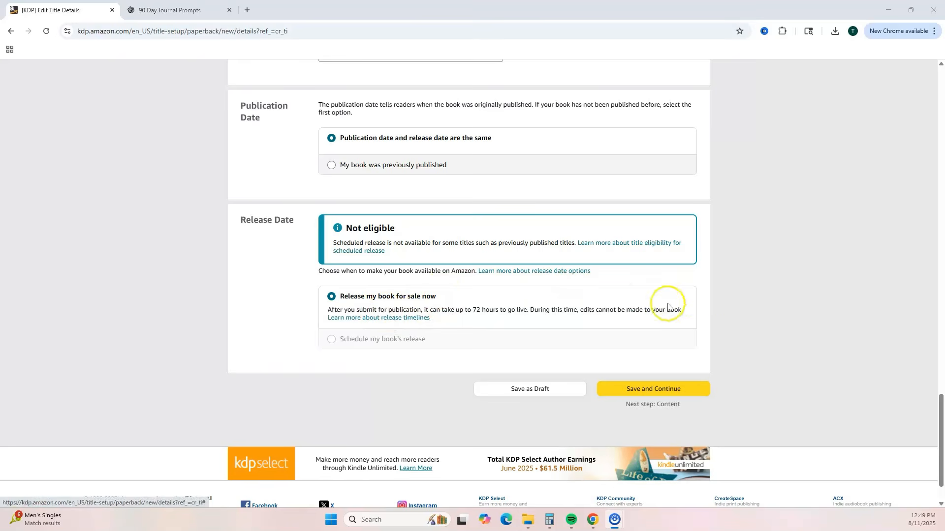
{"action": "left_click", "coordinate": [662, 388]}
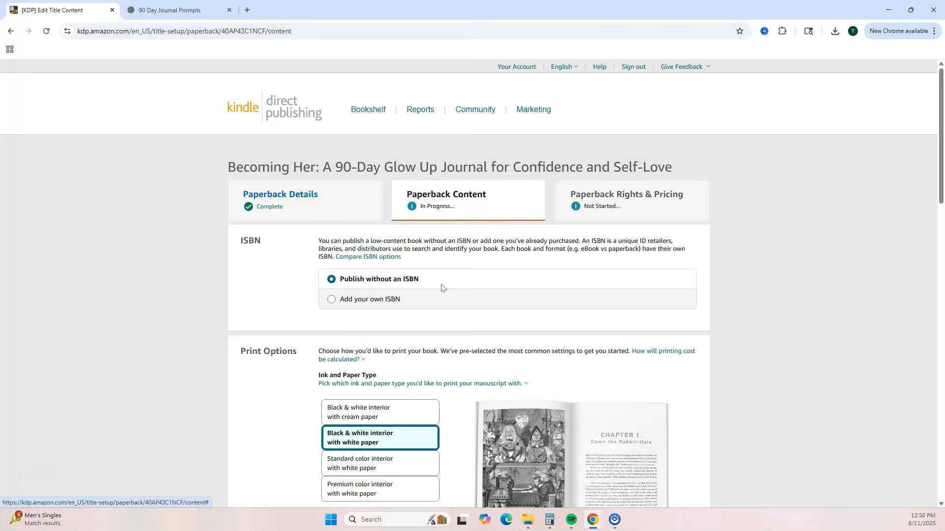
- Set the paperback's bleed setting to Bleed (PDF only) in the print options
{"action": "scroll", "coordinate": [443, 276], "scroll_direction": "down", "scroll_amount": 1}
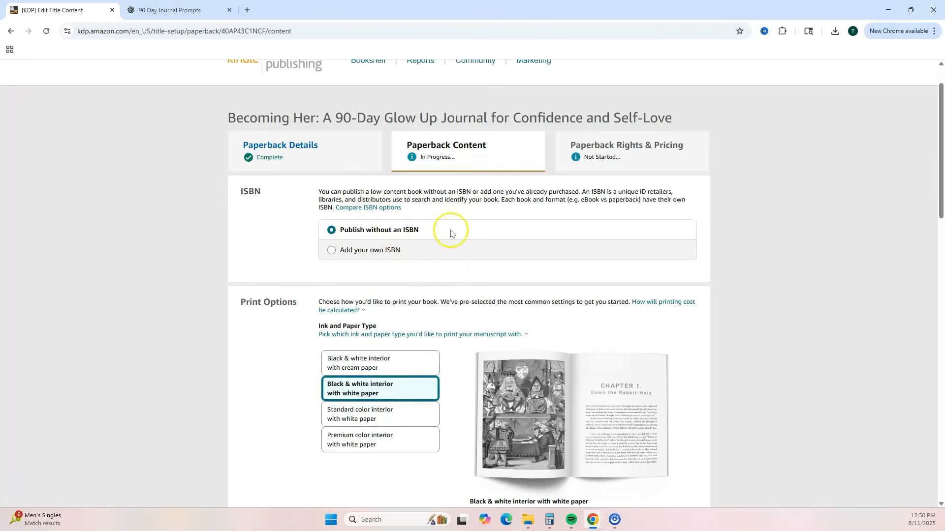
{"action": "scroll", "coordinate": [443, 231], "scroll_direction": "down", "scroll_amount": 2}
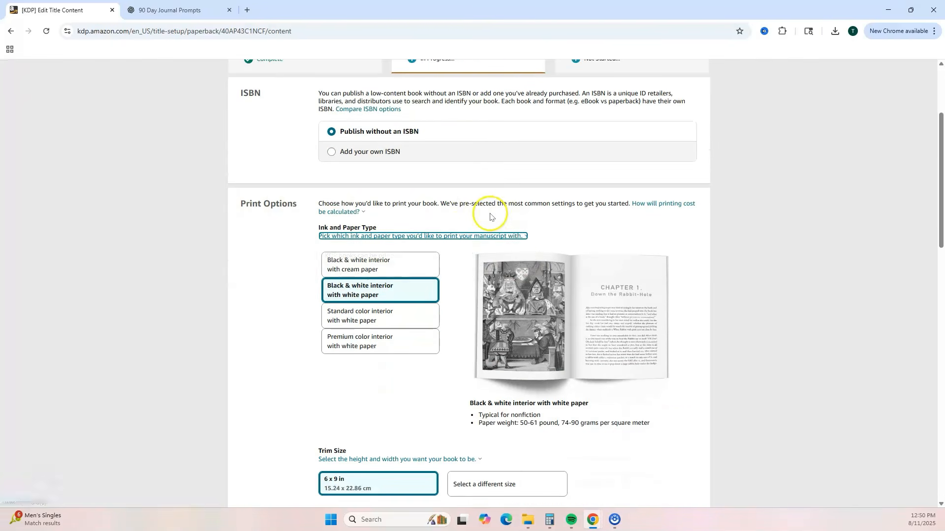
{"action": "scroll", "coordinate": [491, 217], "scroll_direction": "down", "scroll_amount": 1}
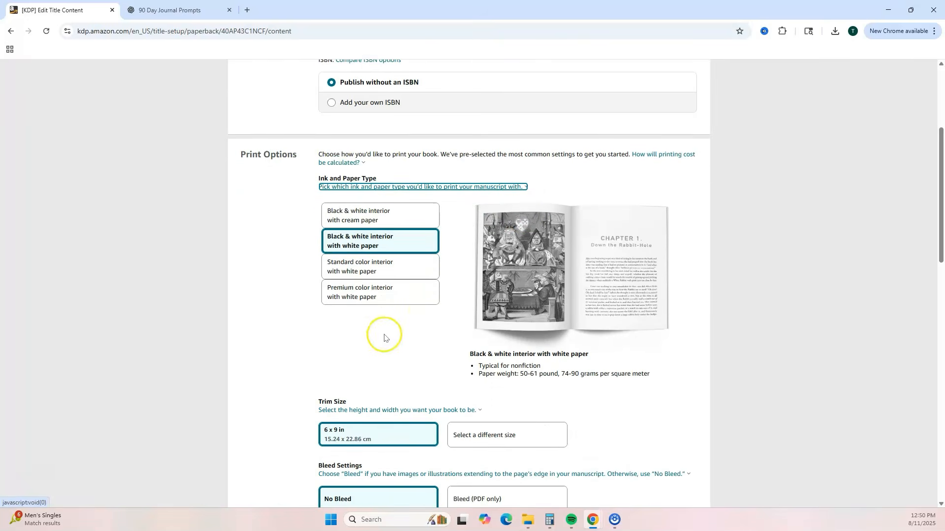
{"action": "scroll", "coordinate": [453, 306], "scroll_direction": "down", "scroll_amount": 2}
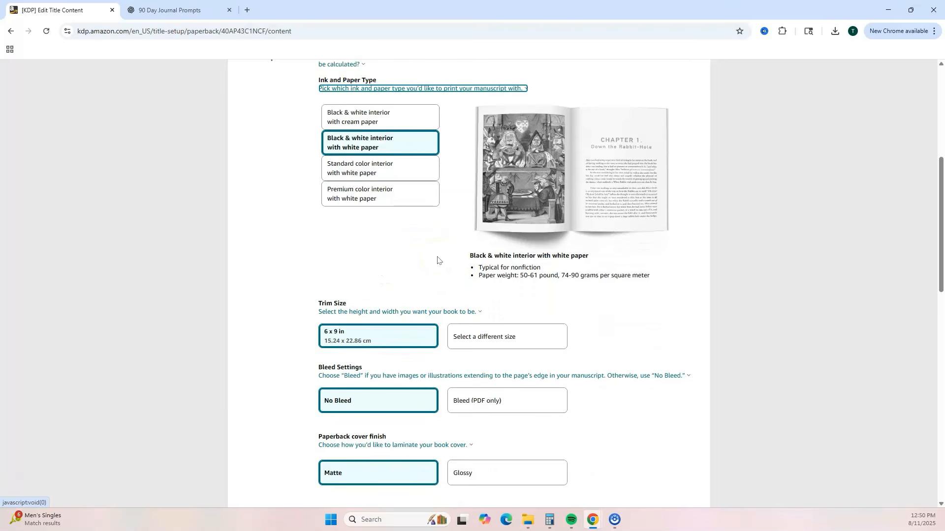
{"action": "scroll", "coordinate": [437, 260], "scroll_direction": "down", "scroll_amount": 2}
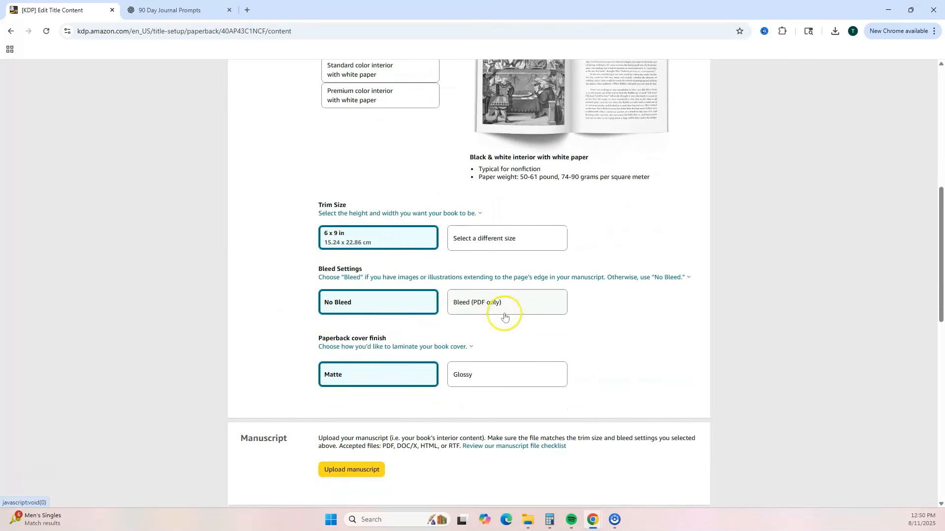
{"action": "left_click", "coordinate": [521, 302]}
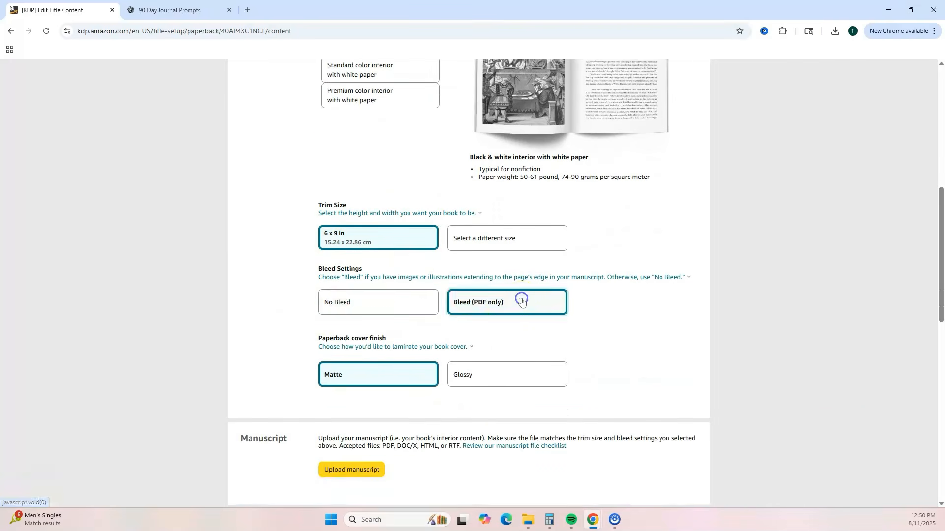
- Upload the PDF "Copy of 90 Day Journal (1)" as the book's manuscript
{"action": "scroll", "coordinate": [522, 307], "scroll_direction": "down", "scroll_amount": 1}
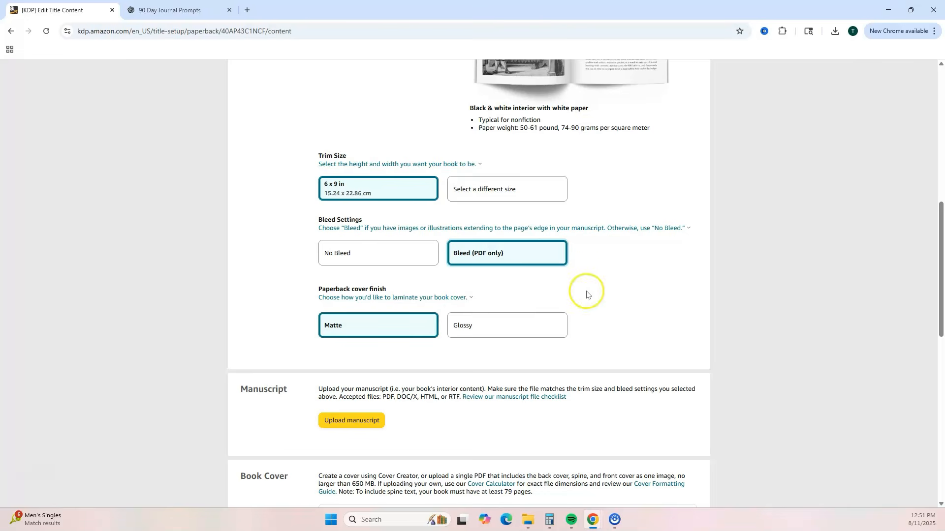
{"action": "scroll", "coordinate": [586, 292], "scroll_direction": "down", "scroll_amount": 4}
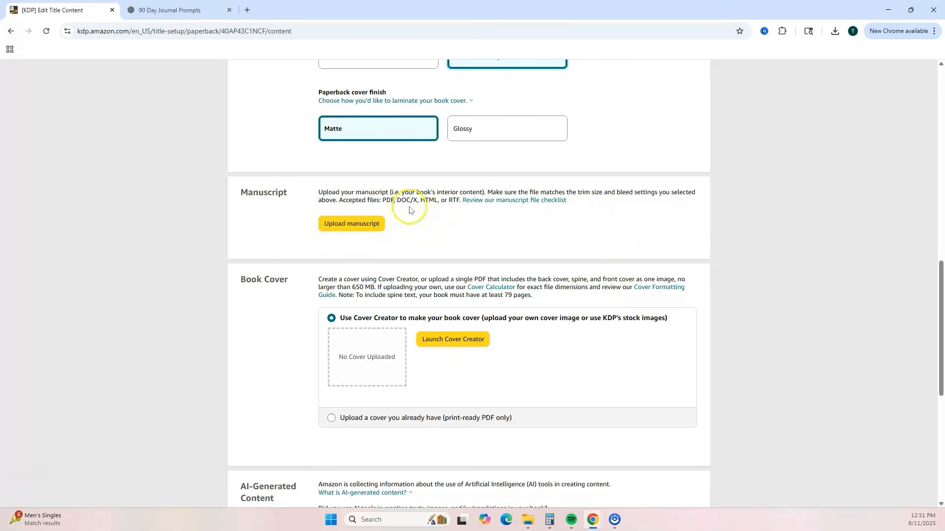
{"action": "left_click", "coordinate": [360, 225]}
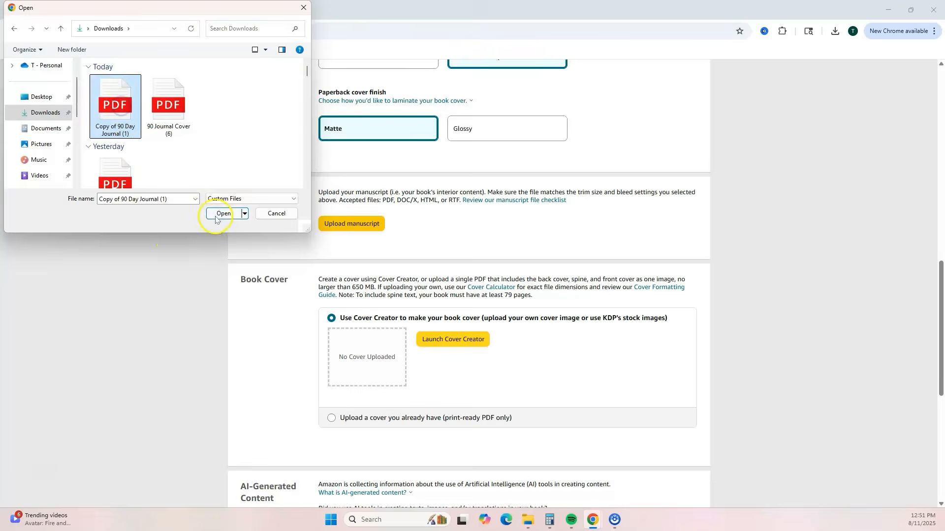
{"action": "left_click", "coordinate": [225, 213]}
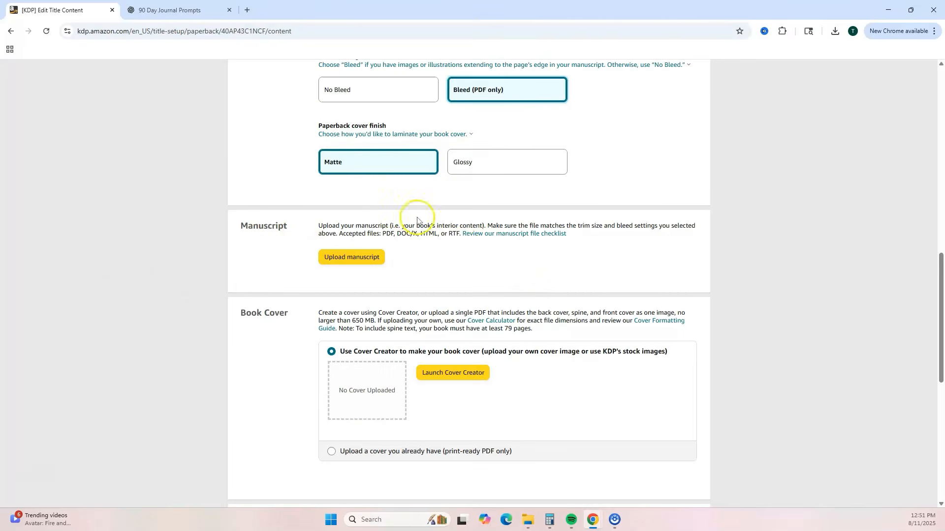
- Switch the book cover to a print-ready PDF and upload the file "90 Journal Cover (6)"
{"action": "scroll", "coordinate": [465, 248], "scroll_direction": "down", "scroll_amount": 2}
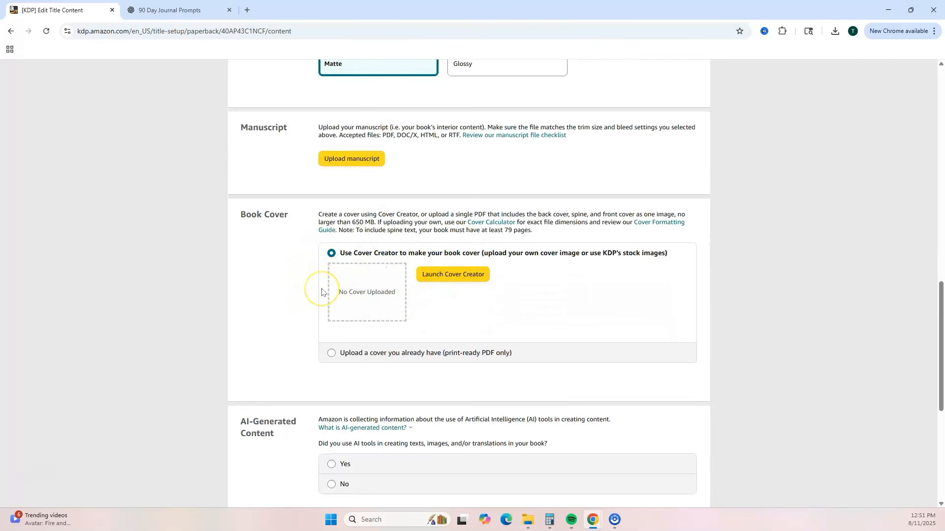
{"action": "left_click", "coordinate": [360, 356]}
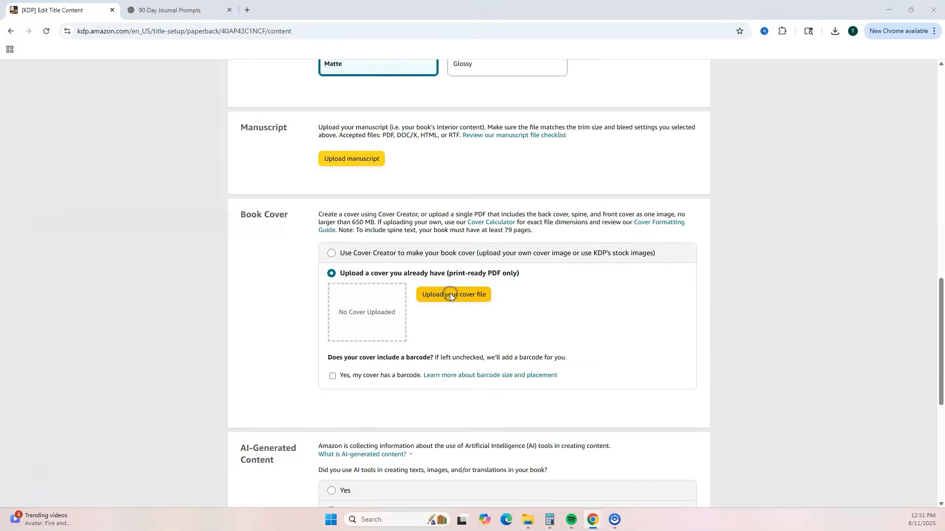
{"action": "left_click", "coordinate": [450, 296]}
{"action": "left_click", "coordinate": [155, 129]}
{"action": "double_click", "coordinate": [155, 129]}
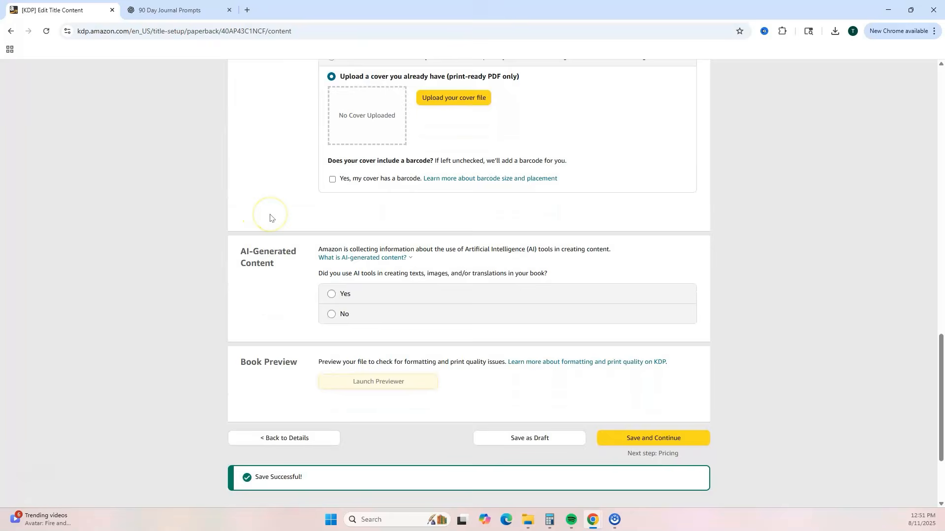
- Declare AI use for texts as "Entire work, with minimal or no editing" and enter chatgpt as the tool
{"action": "scroll", "coordinate": [271, 217], "scroll_direction": "down", "scroll_amount": 1}
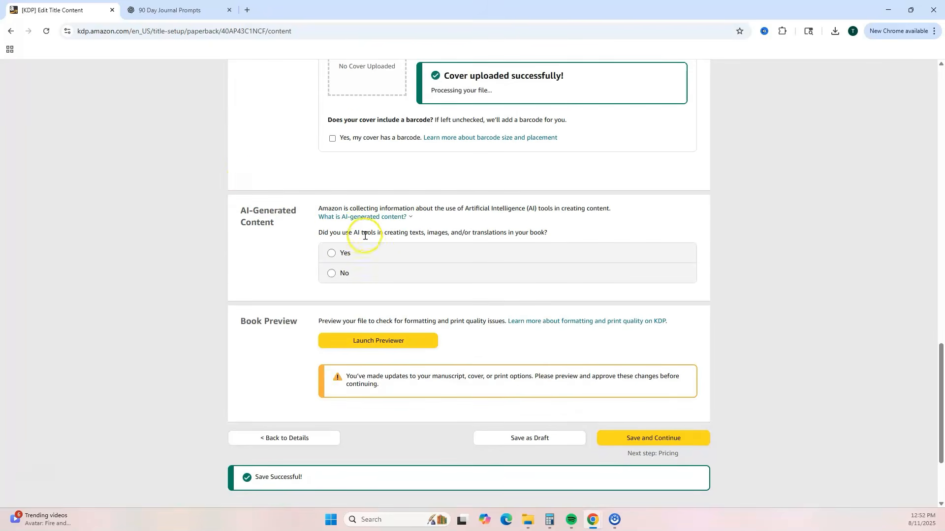
{"action": "left_click", "coordinate": [332, 254]}
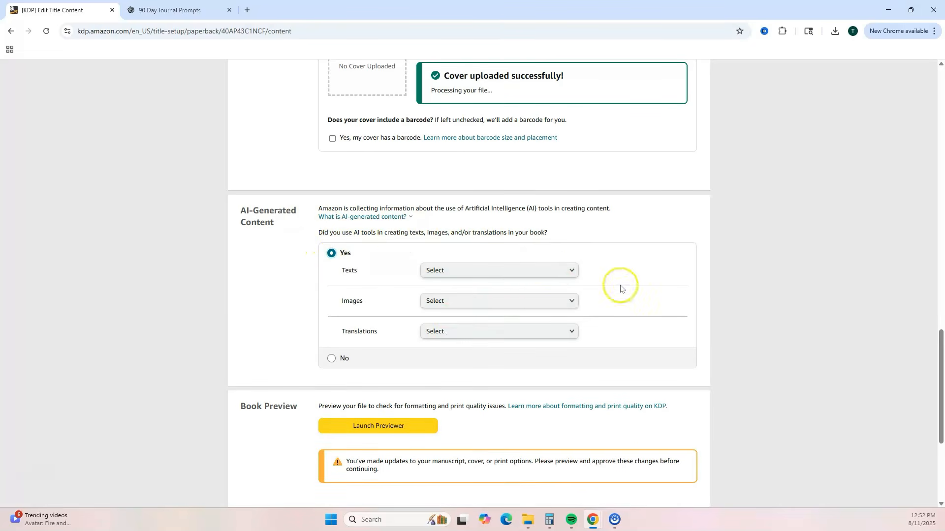
{"action": "left_click", "coordinate": [558, 276]}
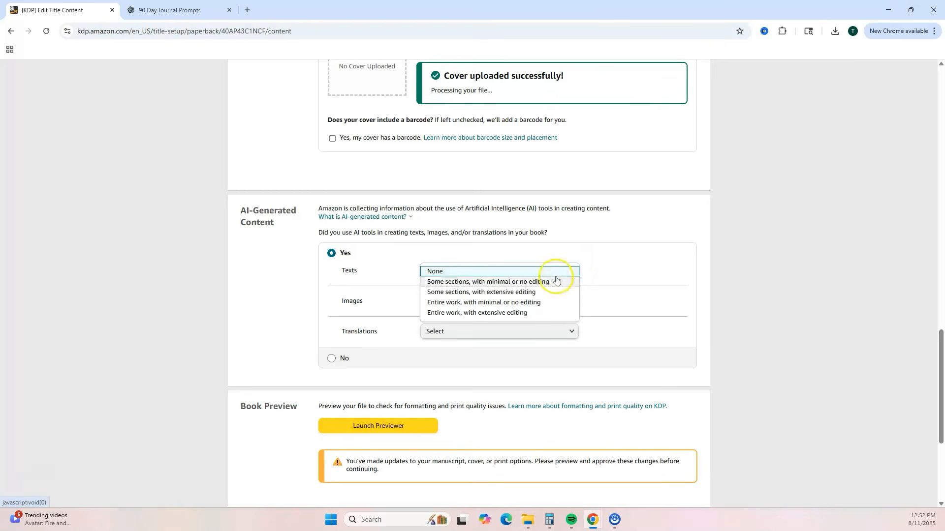
{"action": "left_click", "coordinate": [457, 302]}
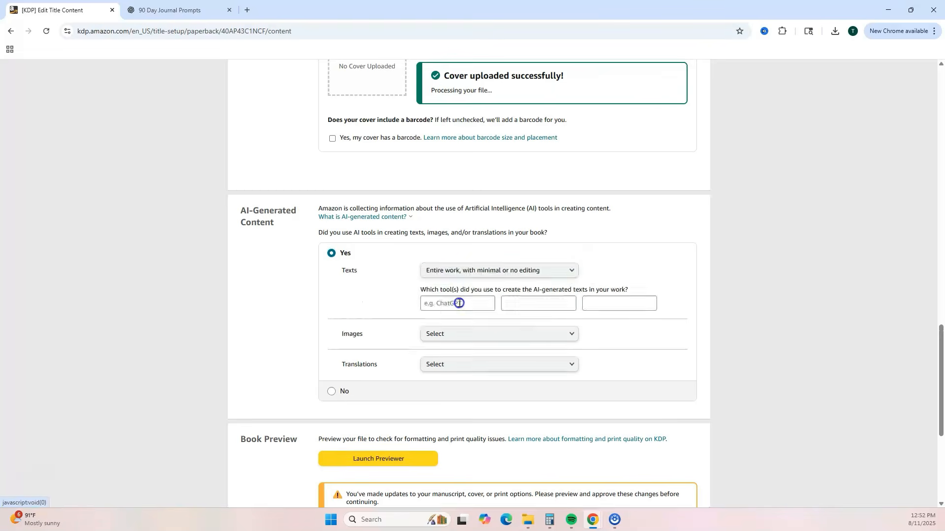
{"action": "left_click", "coordinate": [469, 299]}
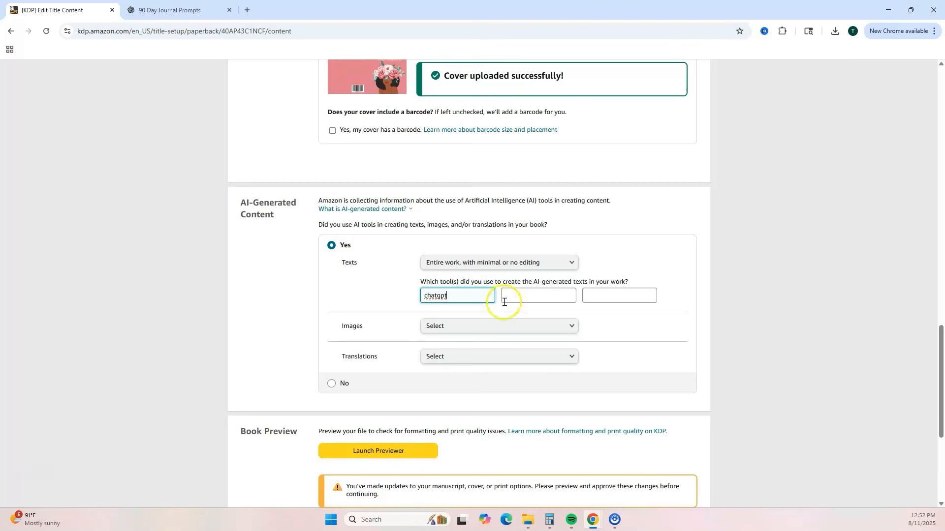
- Set AI use for both images and translations to None
{"action": "left_click", "coordinate": [501, 326]}
{"action": "left_click", "coordinate": [497, 328]}
{"action": "left_click", "coordinate": [482, 356]}
{"action": "left_click", "coordinate": [481, 357]}
- Preview the book's cover and opening pages in the Print Previewer and approve the proof
{"action": "scroll", "coordinate": [634, 334], "scroll_direction": "down", "scroll_amount": 1}
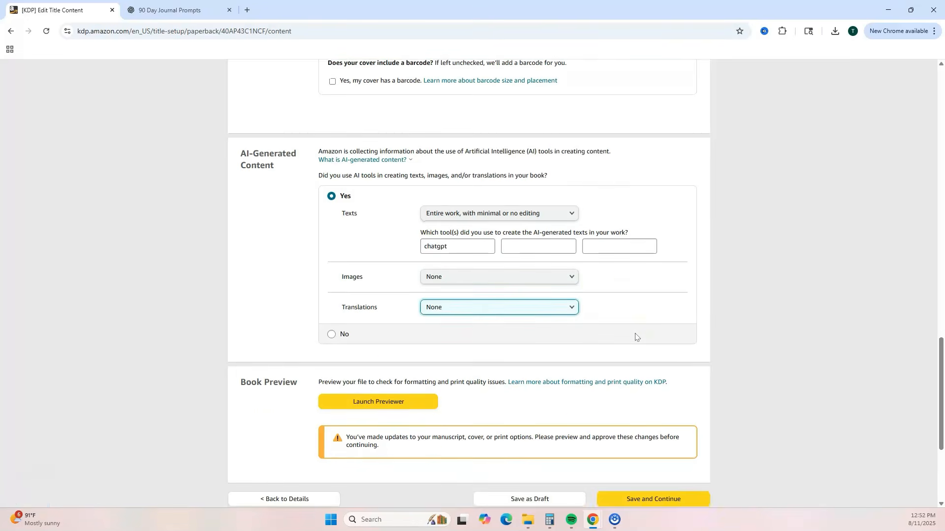
{"action": "scroll", "coordinate": [635, 337], "scroll_direction": "up", "scroll_amount": 2}
{"action": "scroll", "coordinate": [555, 301], "scroll_direction": "down", "scroll_amount": 5}
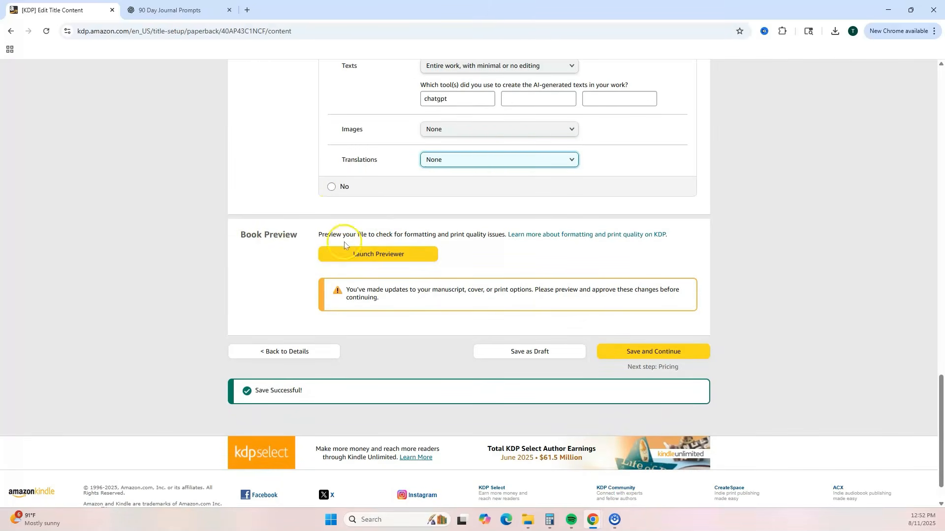
{"action": "left_click", "coordinate": [399, 259]}
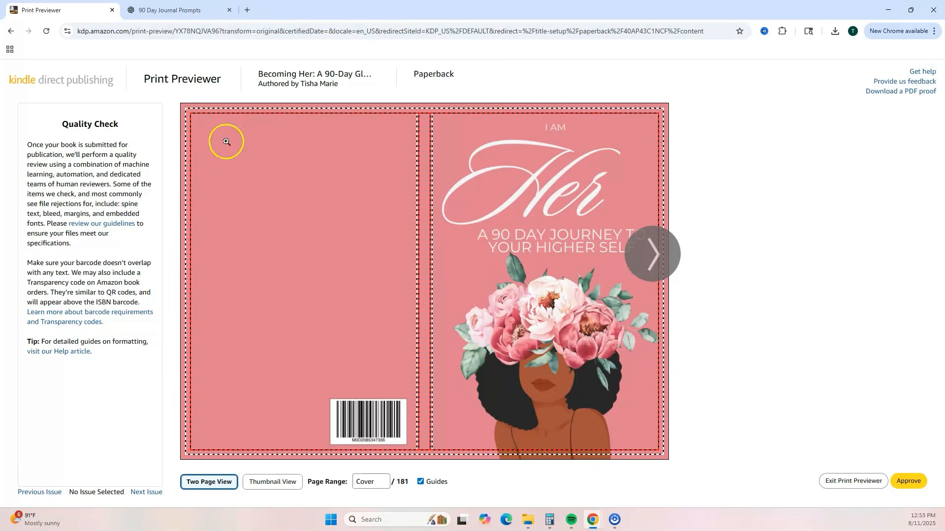
{"action": "left_click", "coordinate": [656, 261]}
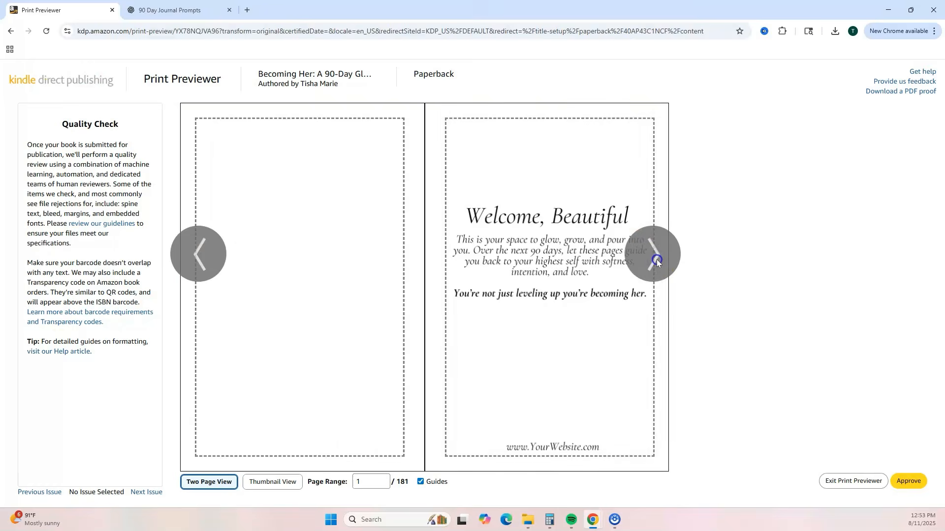
{"action": "left_click", "coordinate": [657, 259]}
{"action": "left_click", "coordinate": [655, 253]}
{"action": "left_click", "coordinate": [655, 254]}
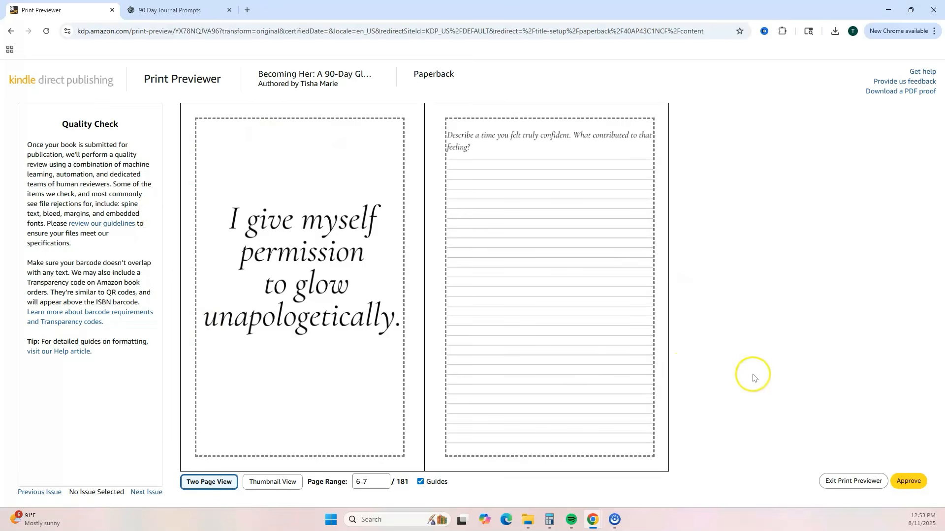
{"action": "left_click", "coordinate": [911, 486]}
- Save the paperback content and continue to the rights and pricing stage
{"action": "scroll", "coordinate": [737, 349], "scroll_direction": "down", "scroll_amount": 8}
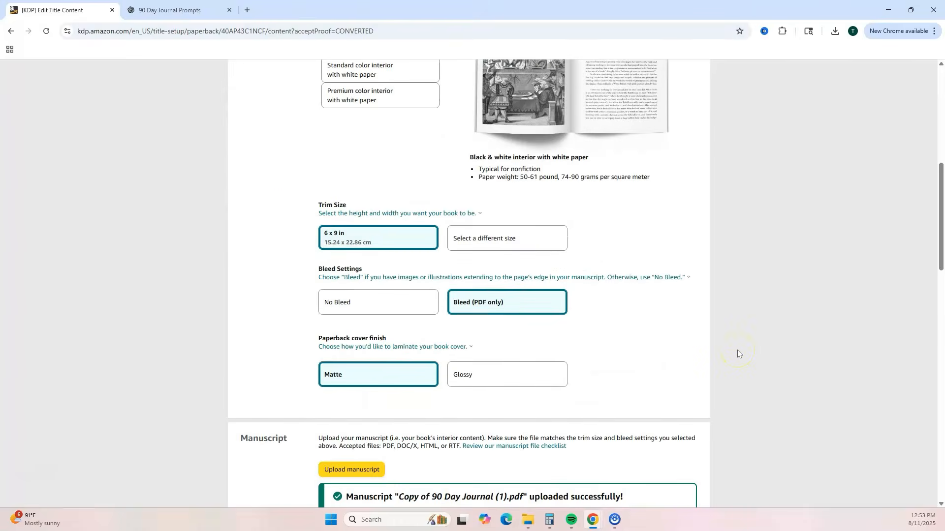
{"action": "scroll", "coordinate": [737, 350], "scroll_direction": "down", "scroll_amount": 15}
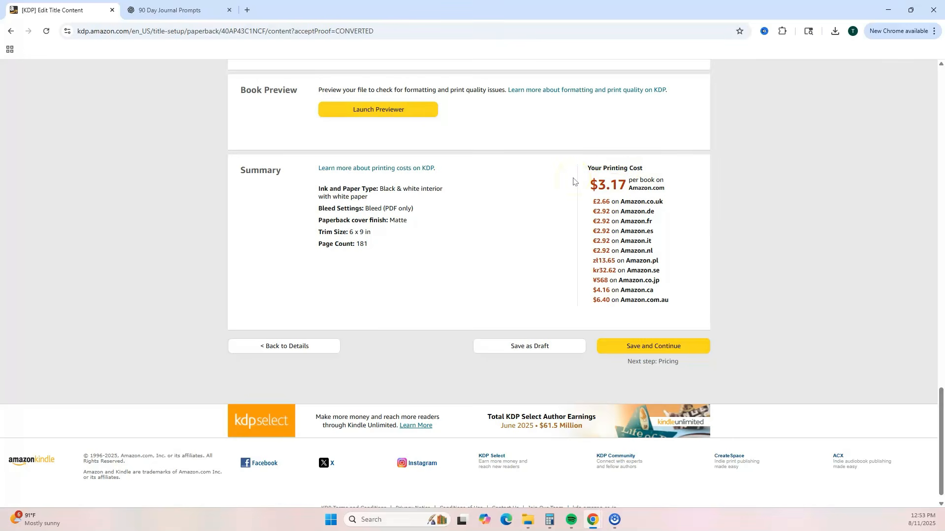
{"action": "left_click", "coordinate": [672, 346]}
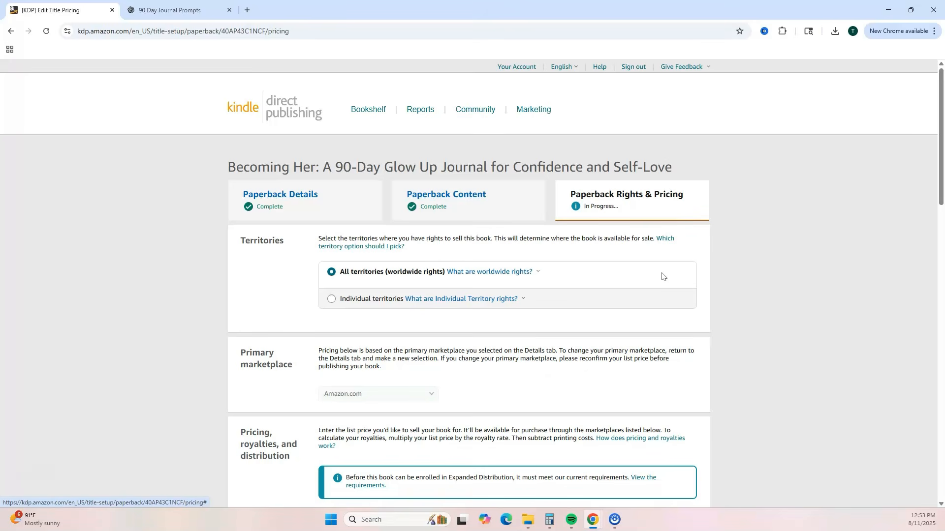
- Set the Amazon.com list price to 15.00 USD
{"action": "scroll", "coordinate": [660, 273], "scroll_direction": "down", "scroll_amount": 2}
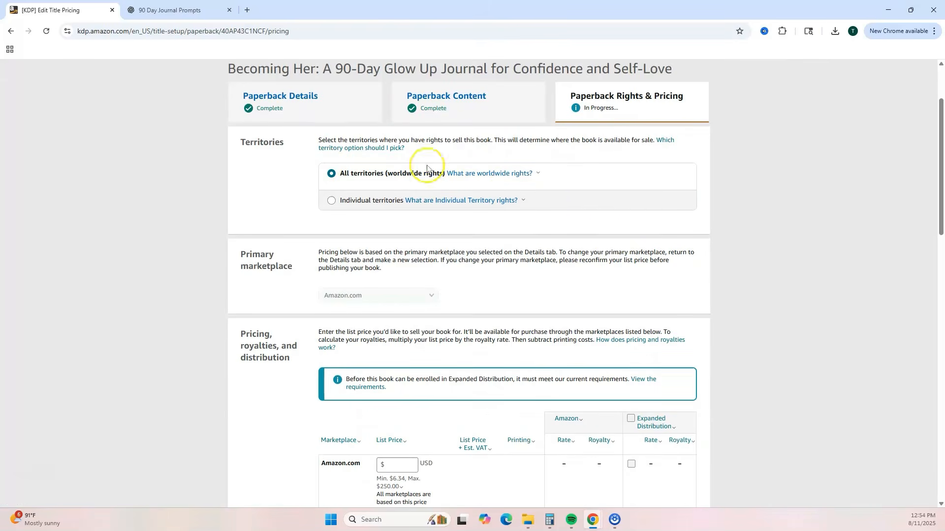
{"action": "scroll", "coordinate": [603, 238], "scroll_direction": "down", "scroll_amount": 1}
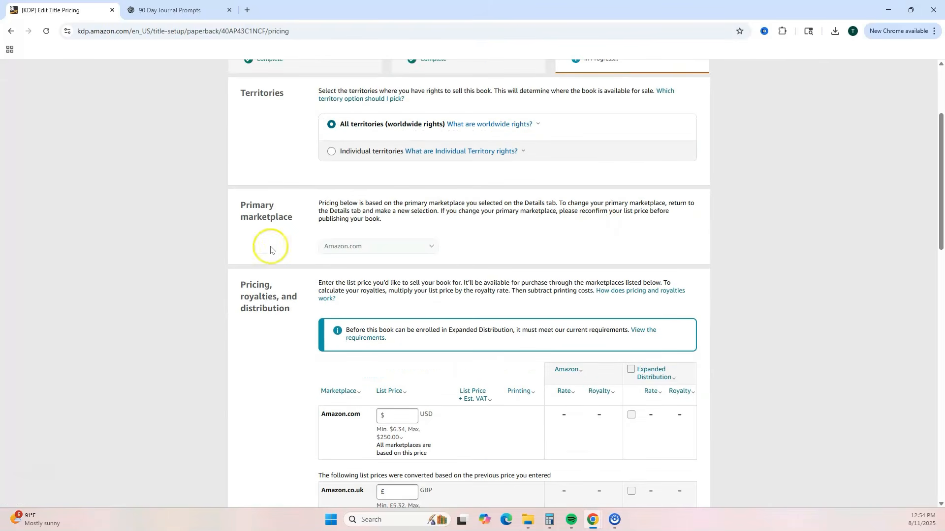
{"action": "scroll", "coordinate": [514, 241], "scroll_direction": "down", "scroll_amount": 3}
{"action": "left_click", "coordinate": [391, 267]}
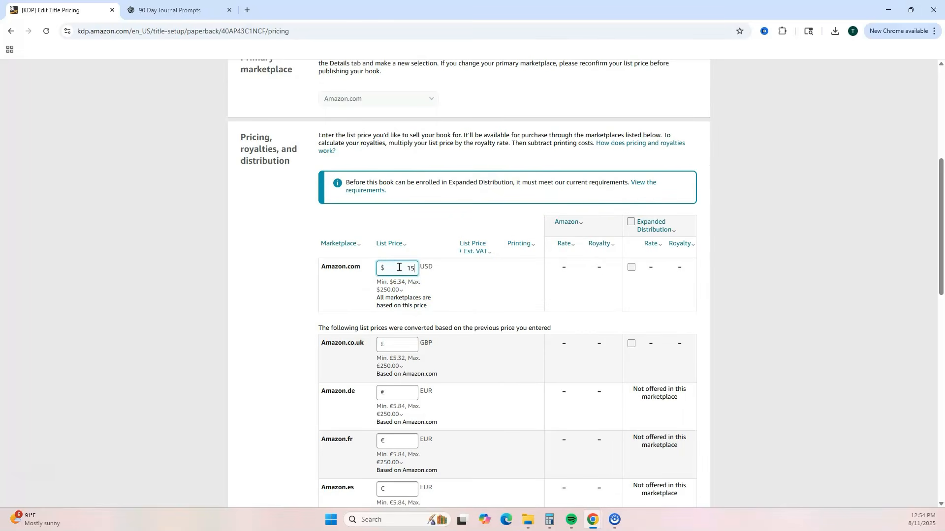
{"action": "left_click", "coordinate": [471, 279]}
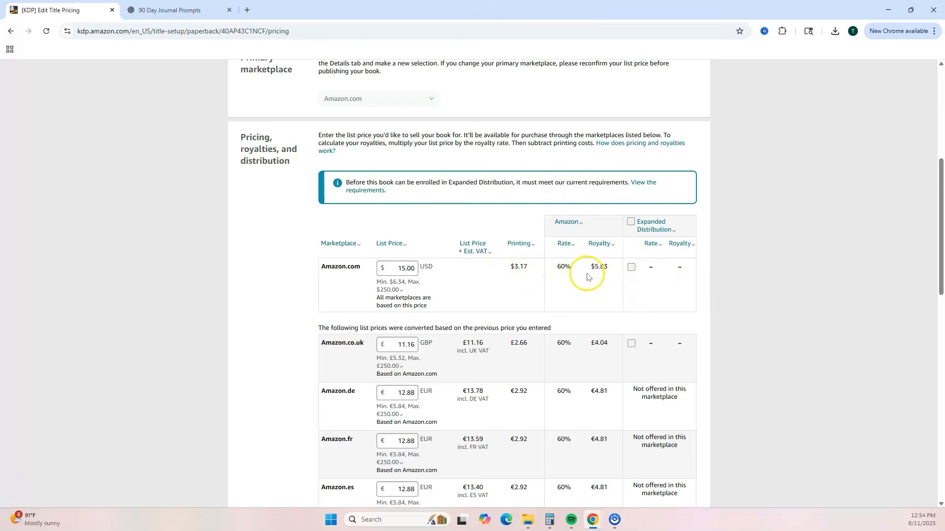
- Save the paperback's rights and pricing as a draft
{"action": "scroll", "coordinate": [588, 275], "scroll_direction": "down", "scroll_amount": 5}
{"action": "scroll", "coordinate": [591, 281], "scroll_direction": "down", "scroll_amount": 8}
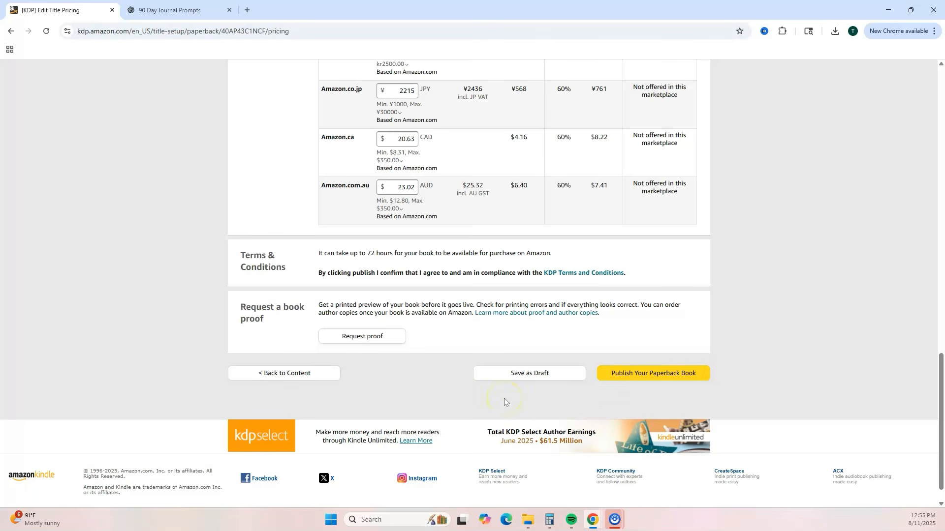
{"action": "left_click", "coordinate": [514, 378]}
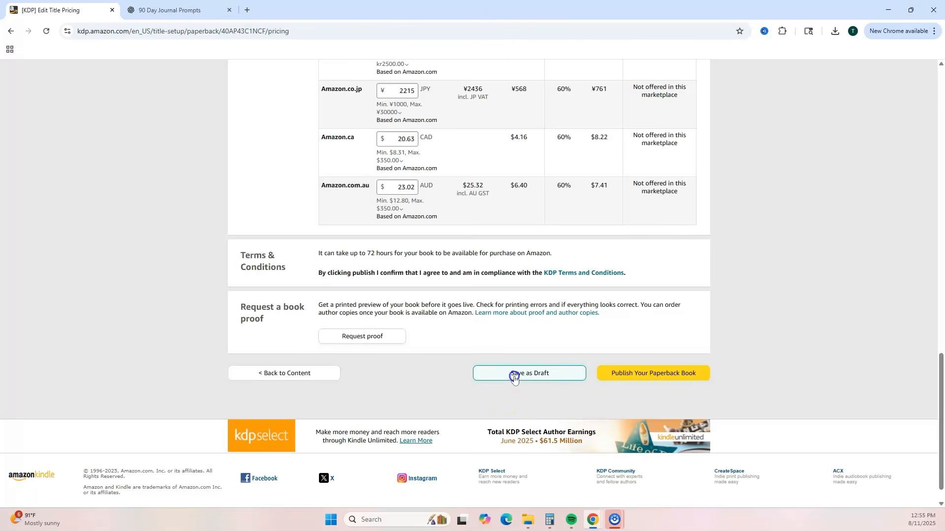